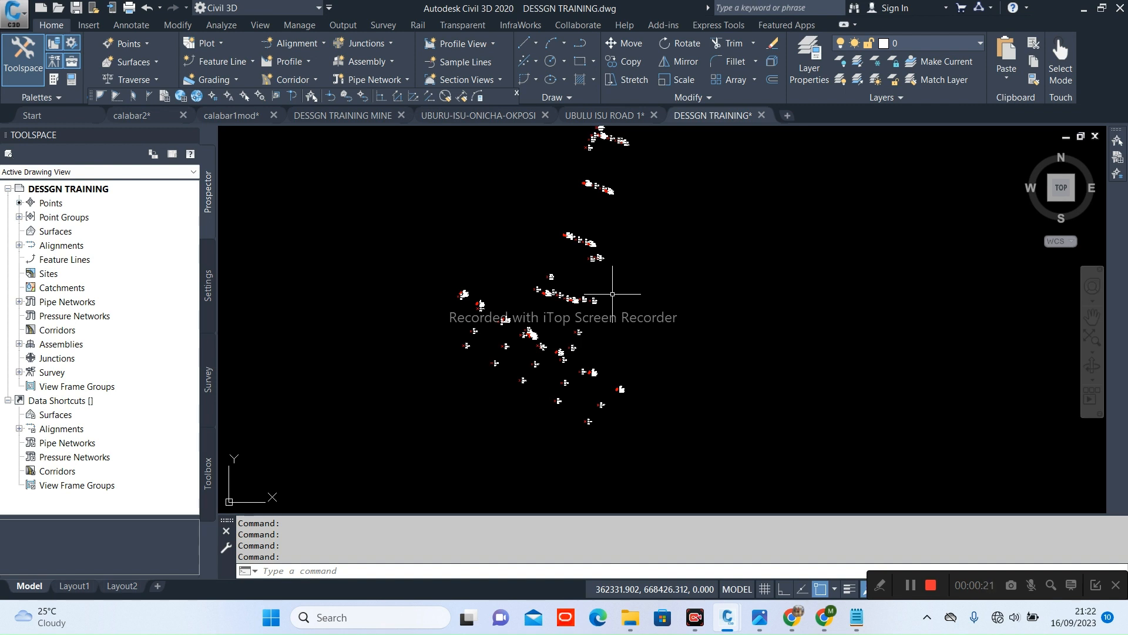
# Expand the drawing's point groups and examine the default point and label styles of the _All Points group
pyautogui.scroll(6, 589, 252)
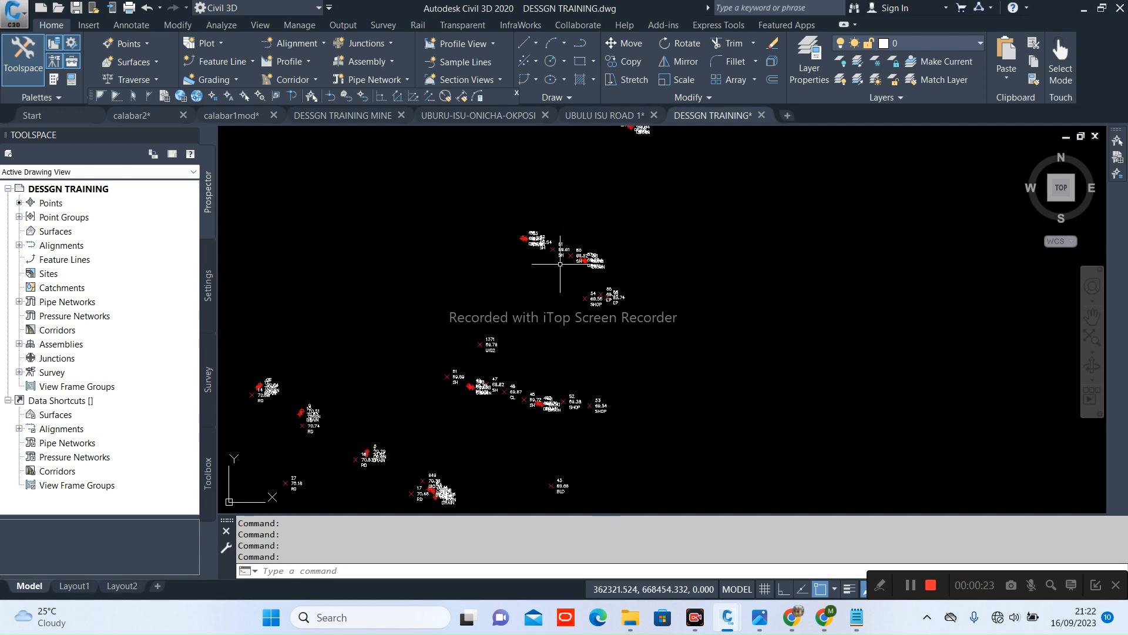
pyautogui.scroll(3, 607, 228)
pyautogui.scroll(-3, 594, 228)
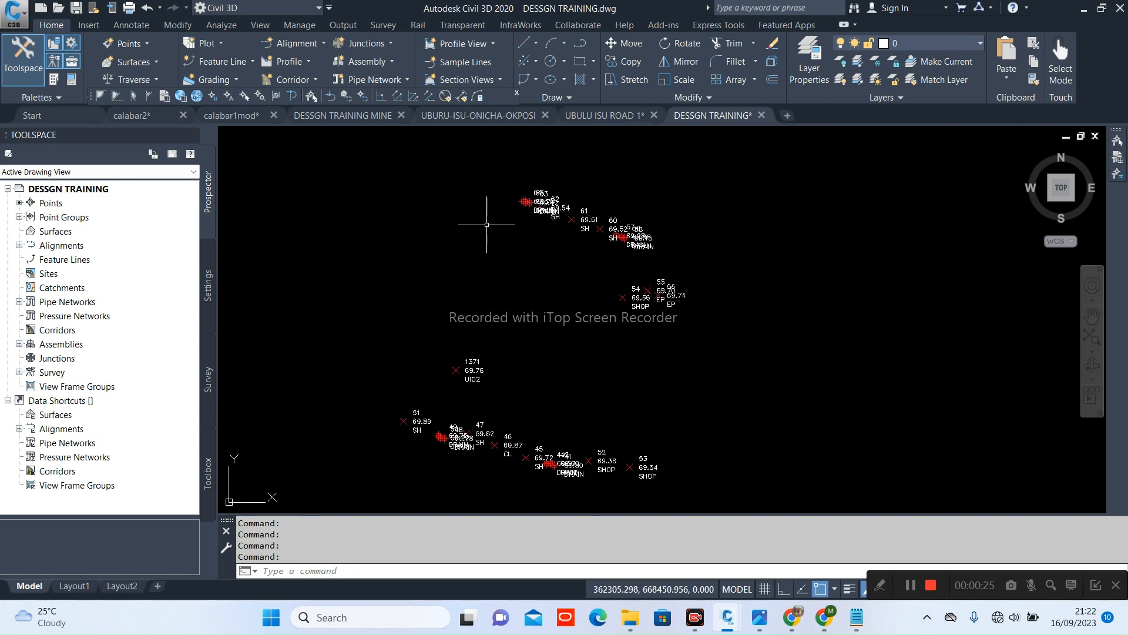
pyautogui.click(19, 217)
pyautogui.click(71, 218)
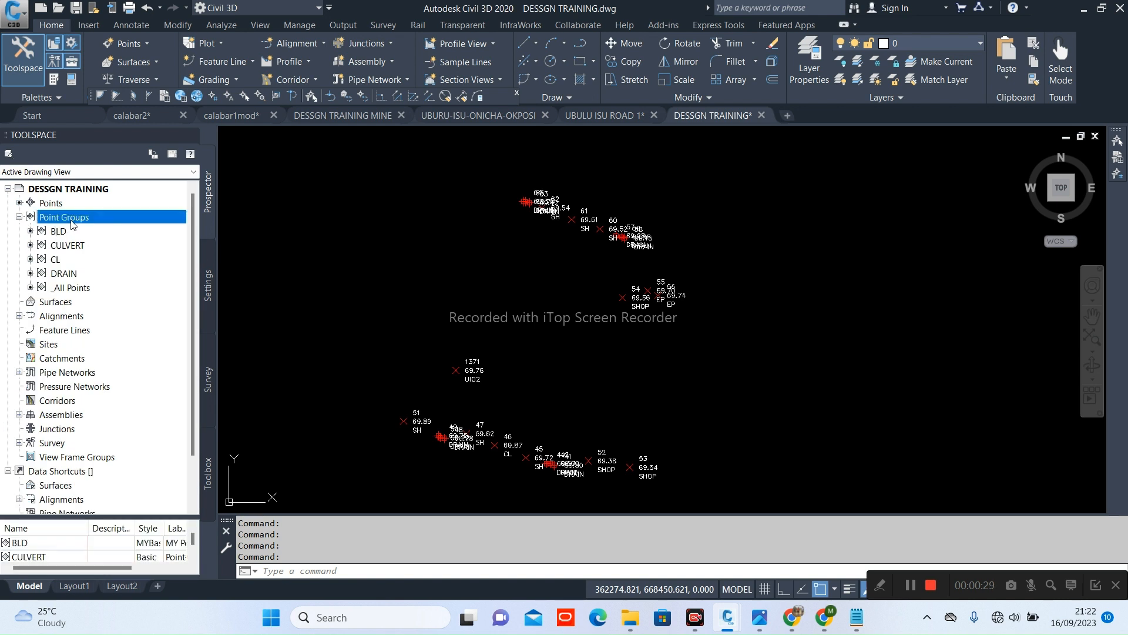
pyautogui.rightClick(76, 220)
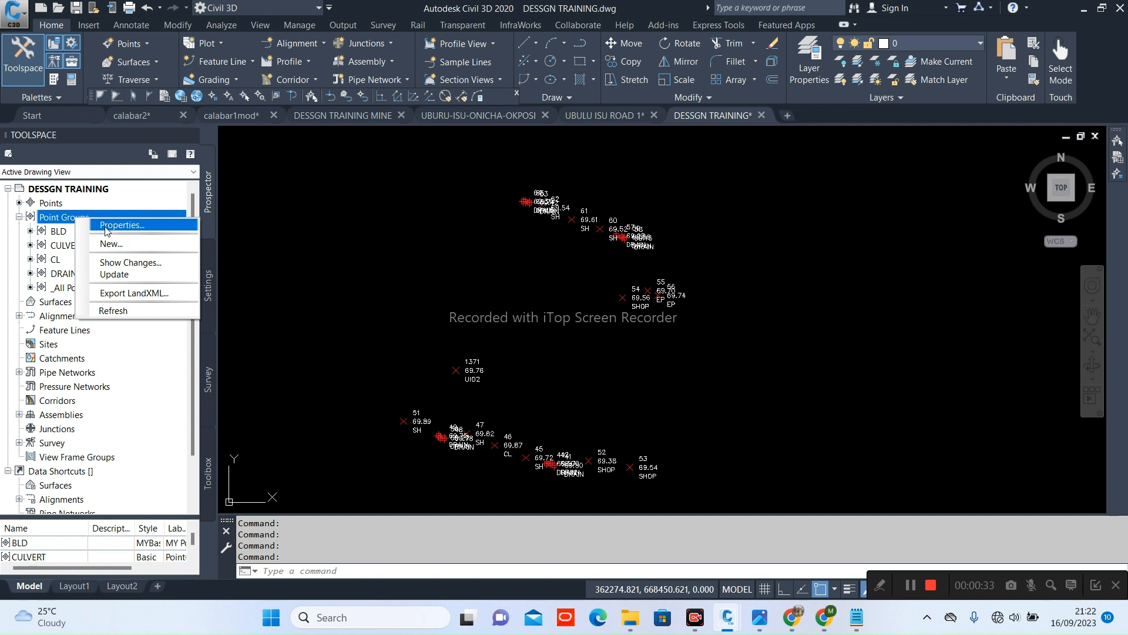
pyautogui.click(82, 232)
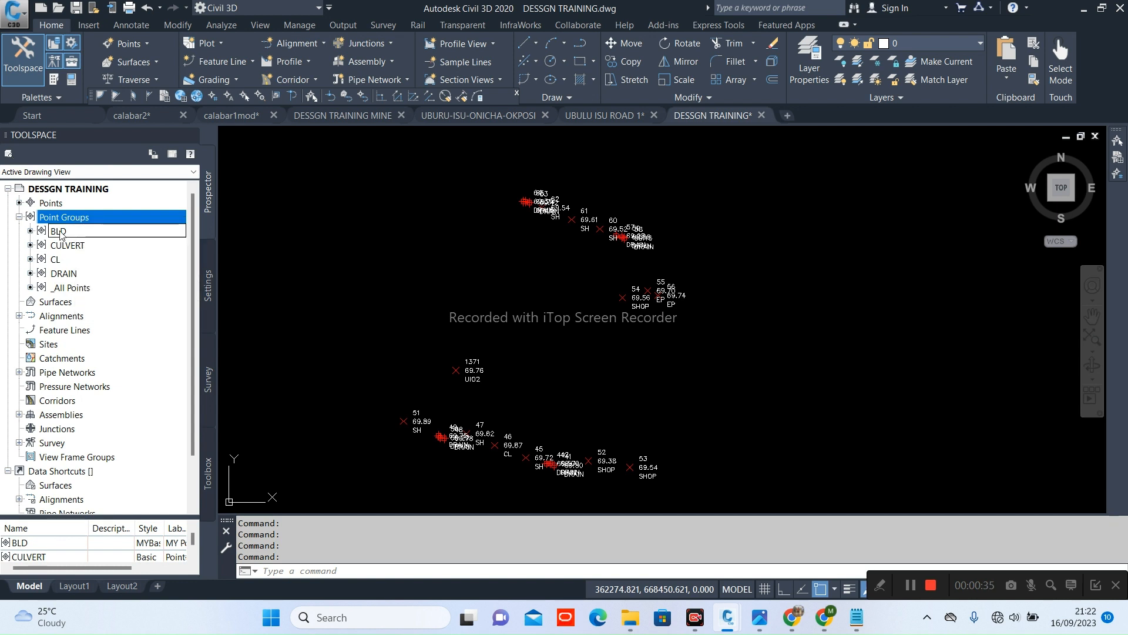
pyautogui.click(67, 288)
pyautogui.rightClick(81, 289)
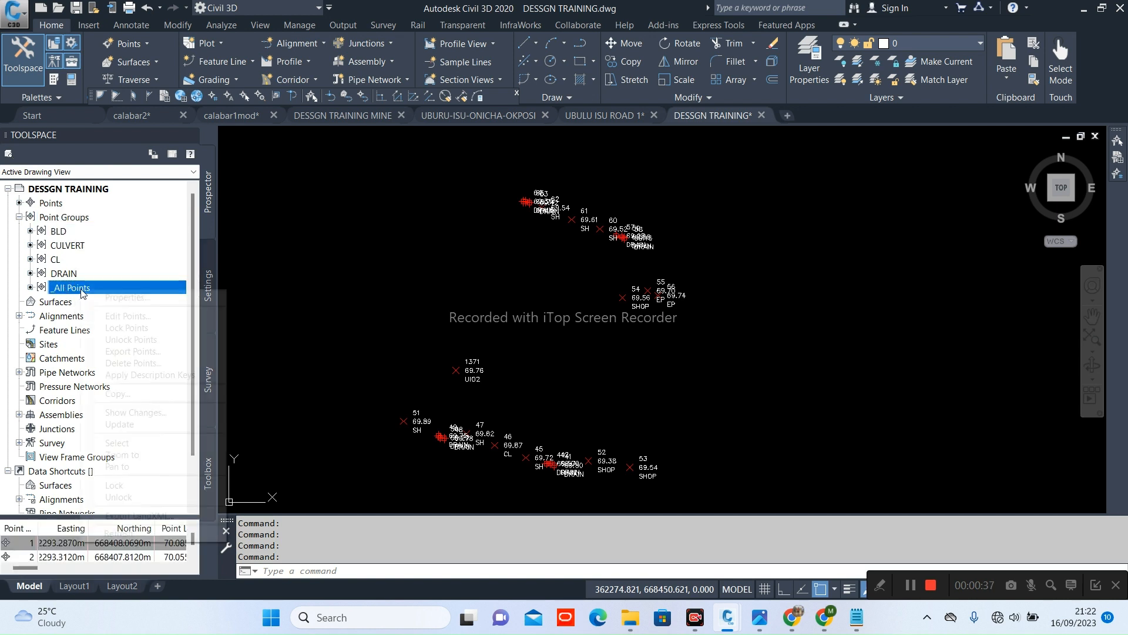
pyautogui.click(116, 298)
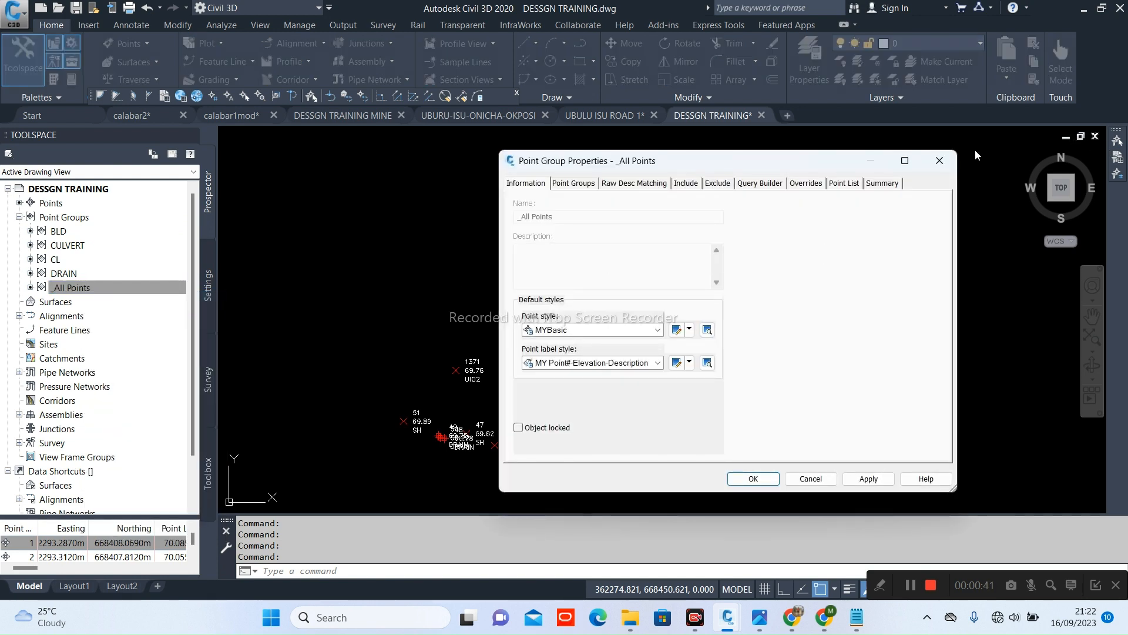
pyautogui.click(939, 160)
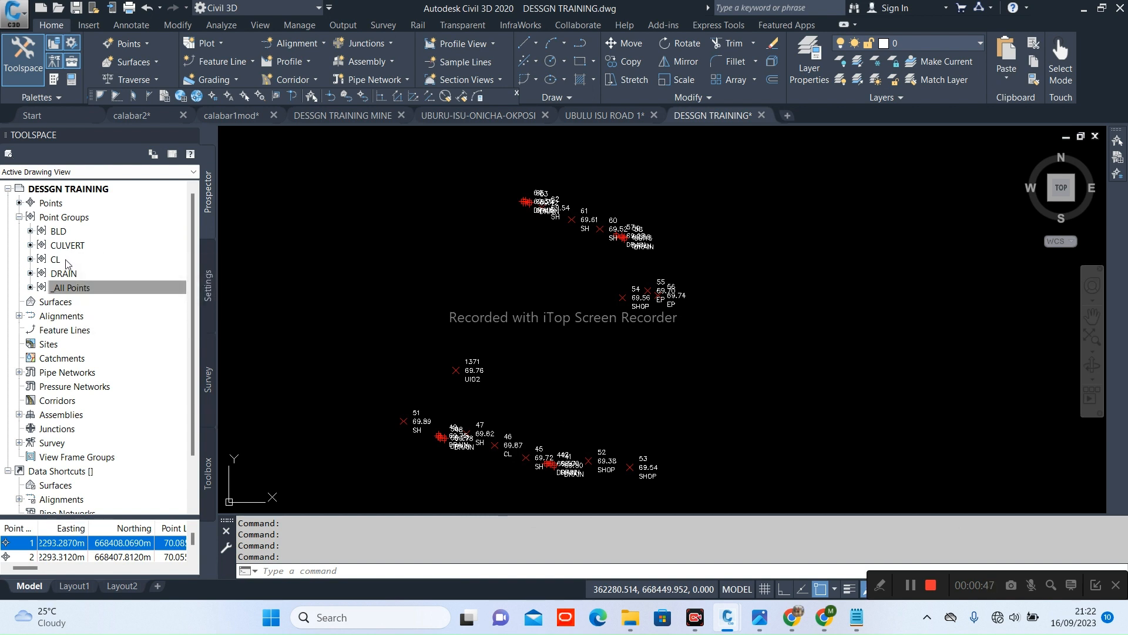
# Check the properties of the BLD point group and close them without changes
pyautogui.moveTo(66, 264)
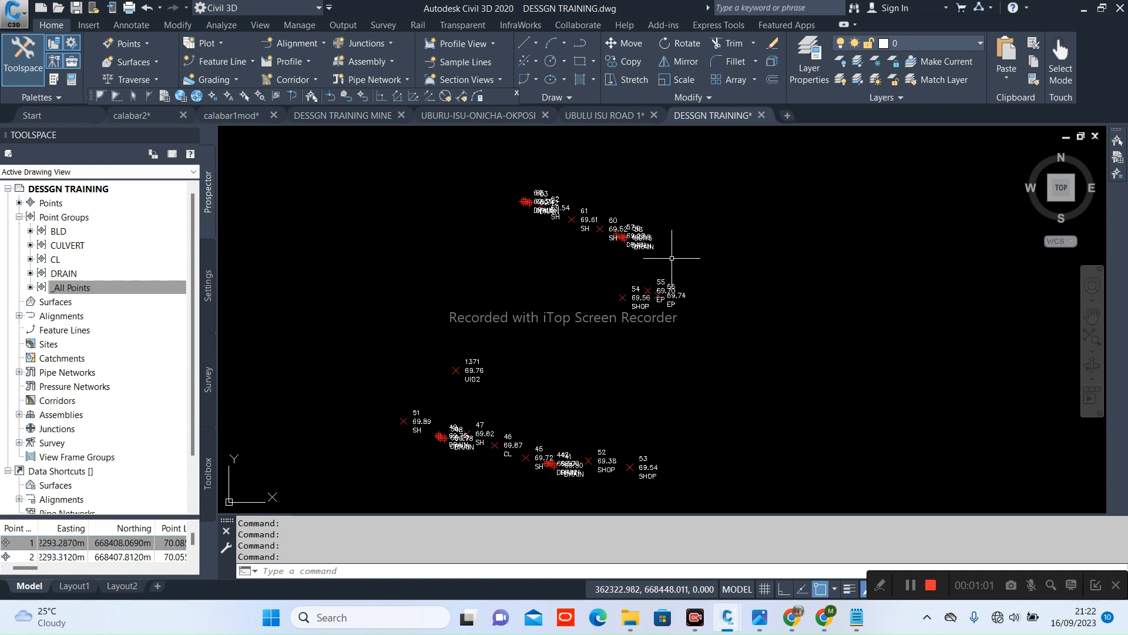
pyautogui.rightClick(82, 231)
pyautogui.click(163, 240)
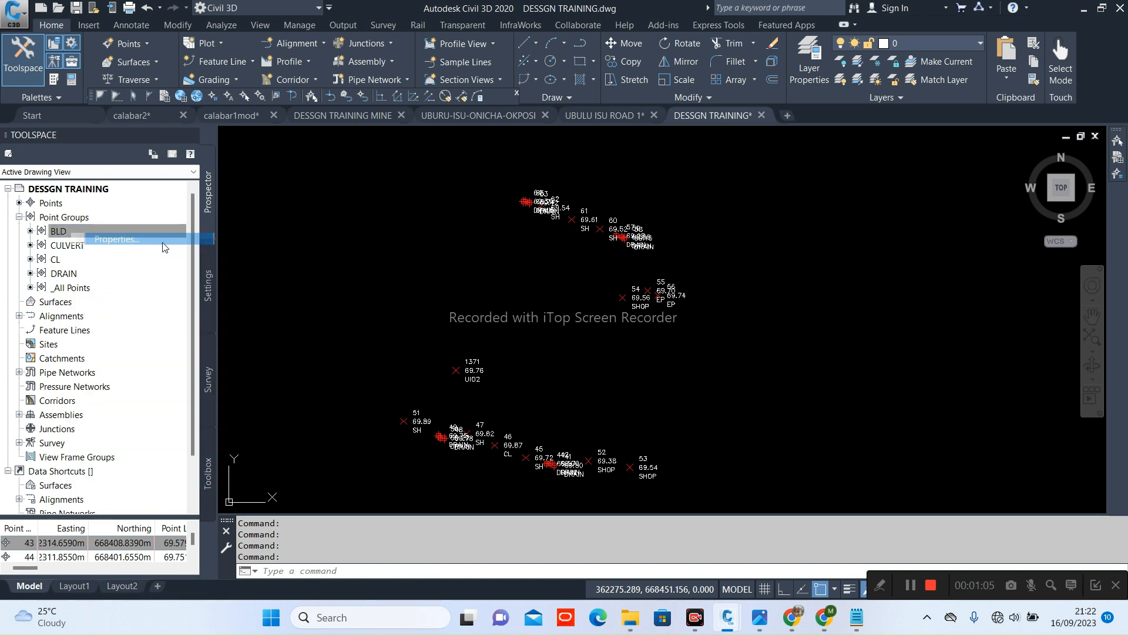
pyautogui.click(935, 164)
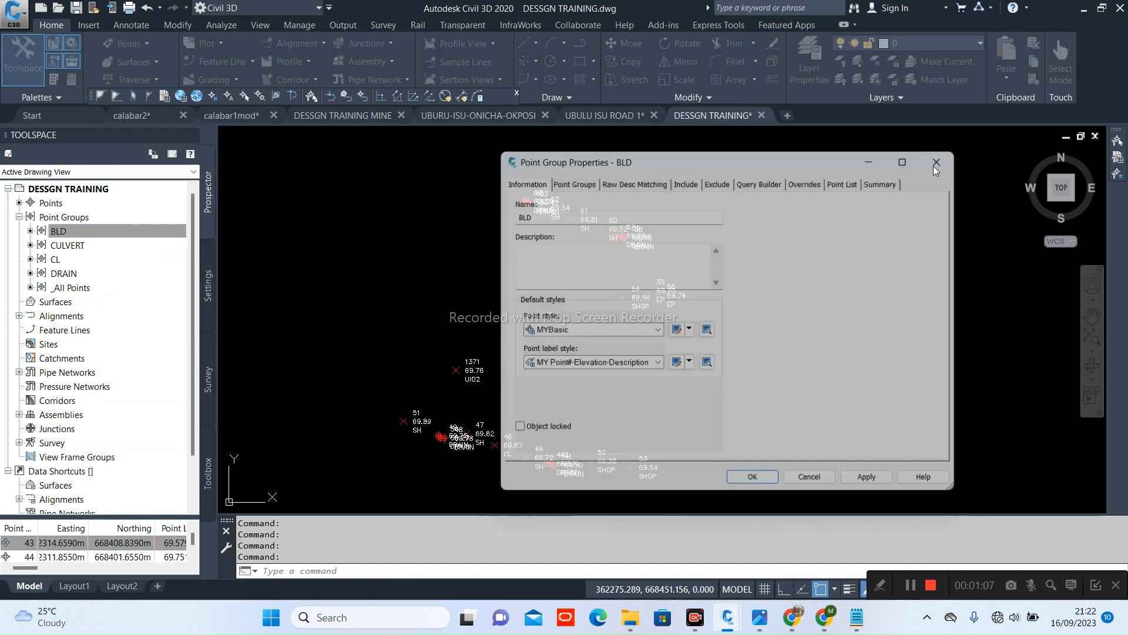
# In the CULVERT point group's properties, enable the Style and Point Label Style overrides and set the style override to MYBasic
pyautogui.click(66, 246)
pyautogui.rightClick(65, 246)
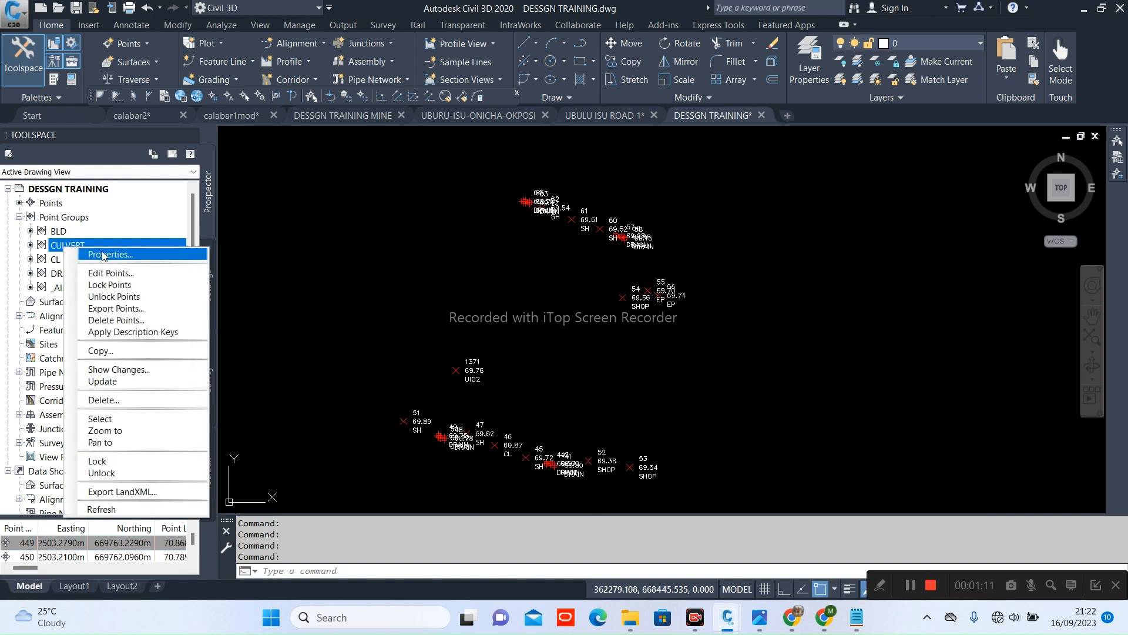
pyautogui.click(103, 254)
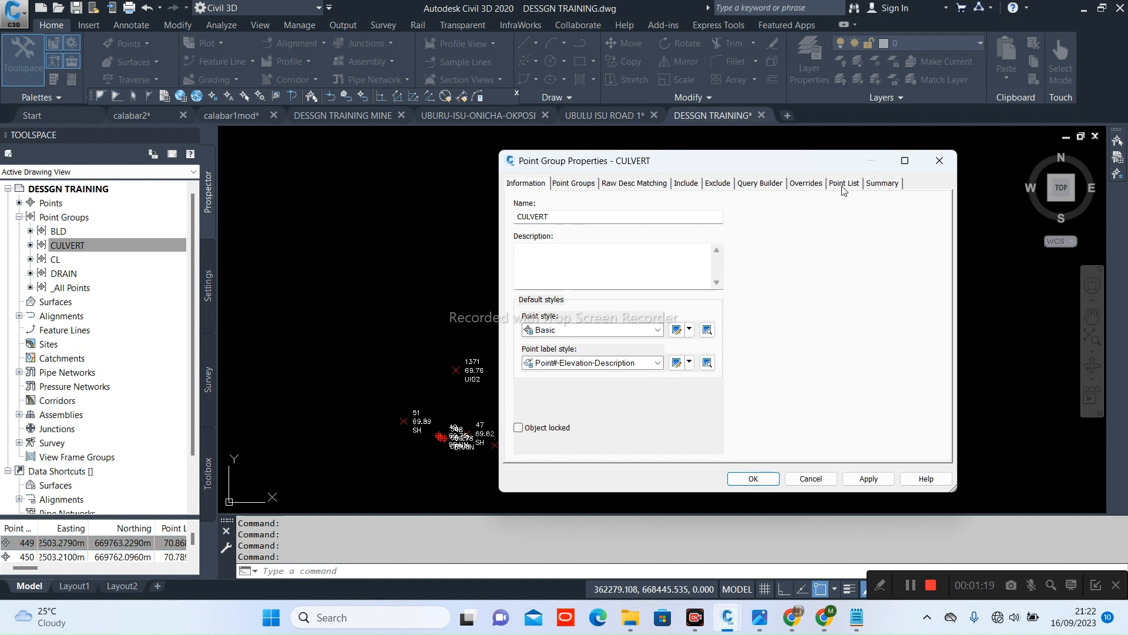
pyautogui.click(819, 185)
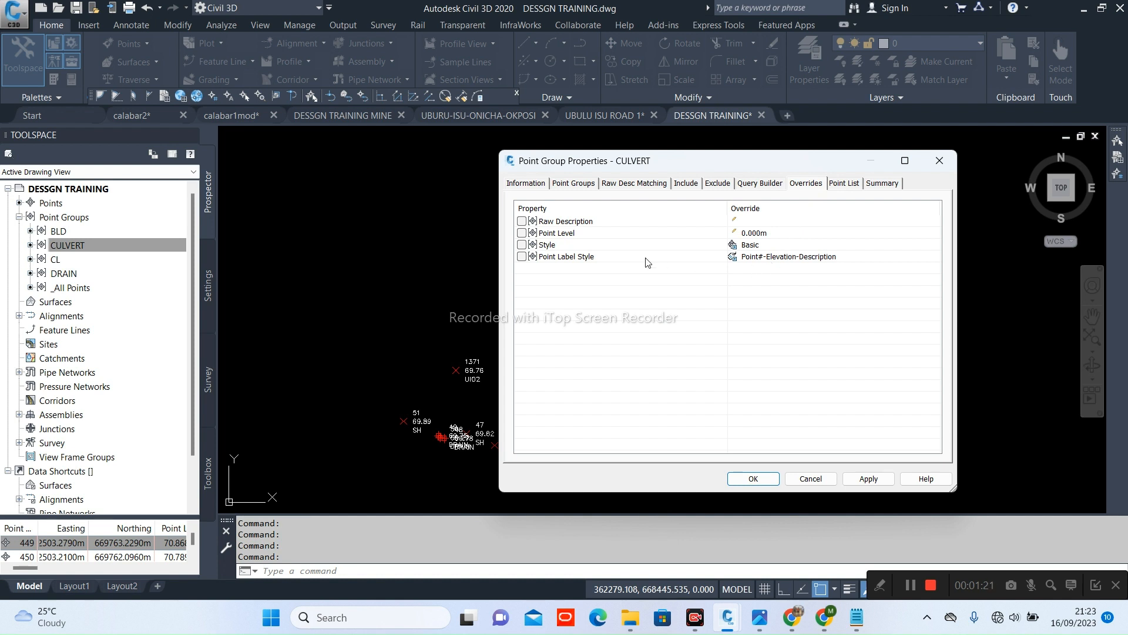
pyautogui.click(522, 245)
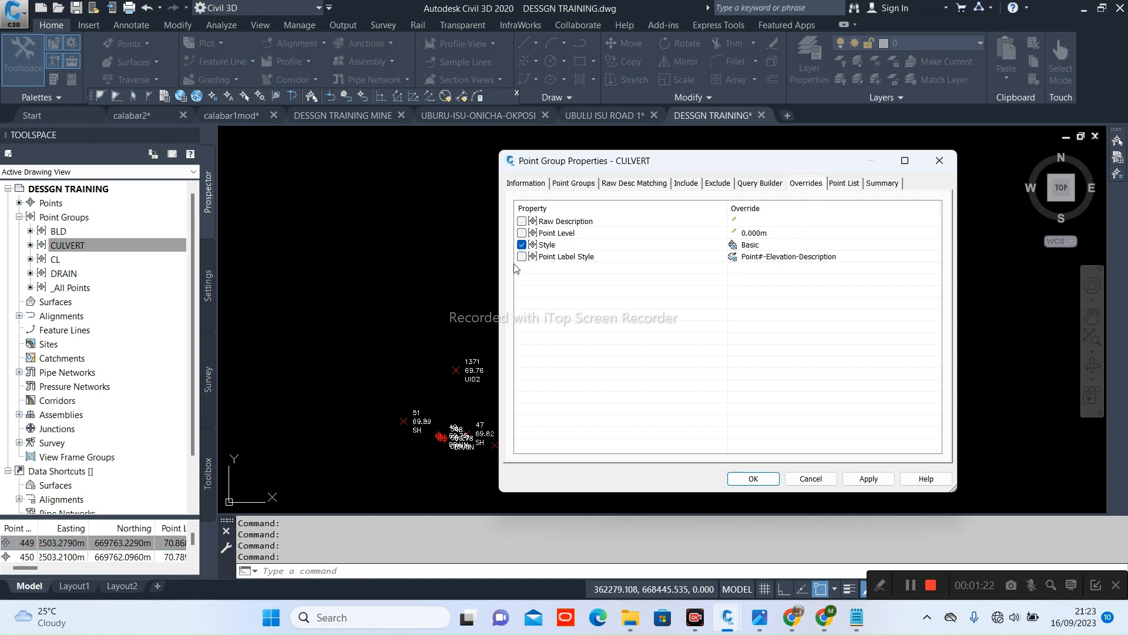
pyautogui.click(807, 245)
pyautogui.click(805, 246)
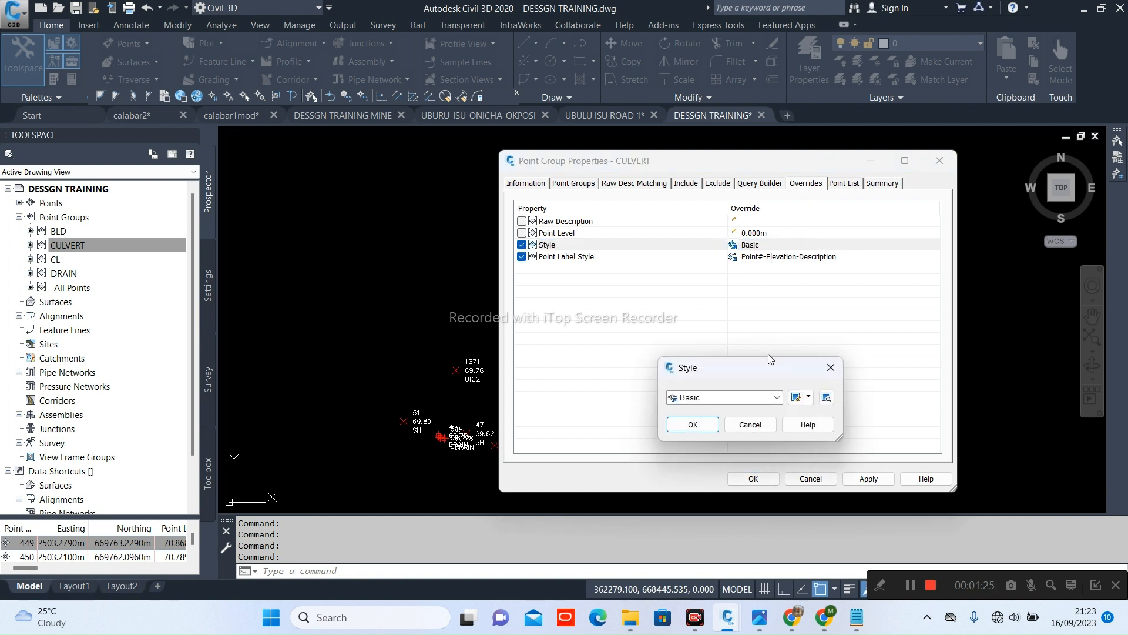
pyautogui.click(777, 398)
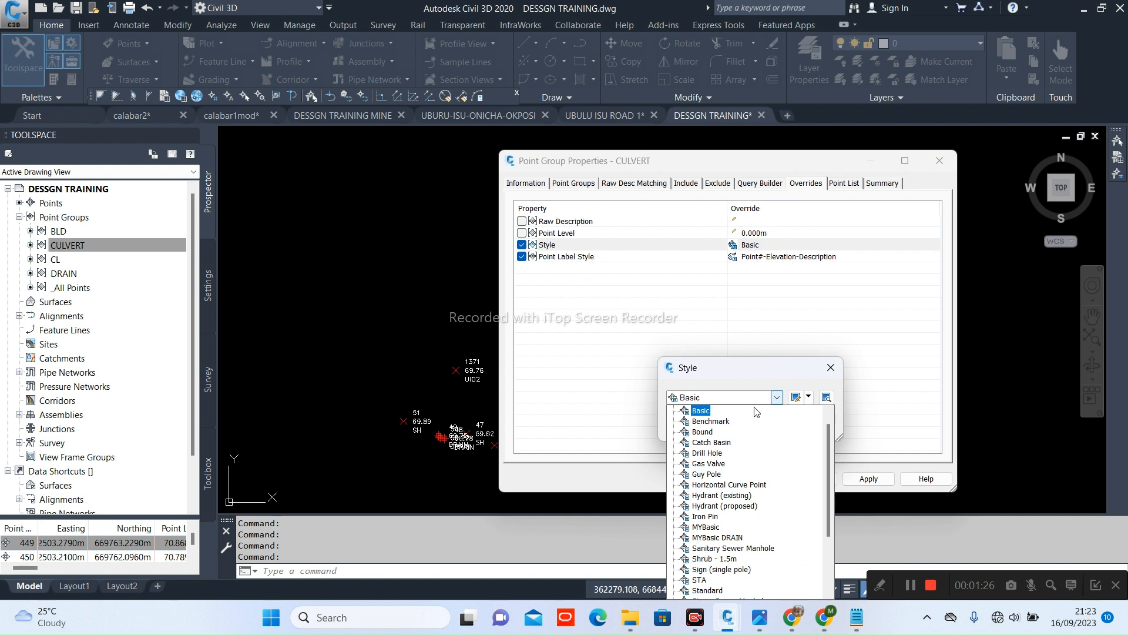
pyautogui.click(706, 527)
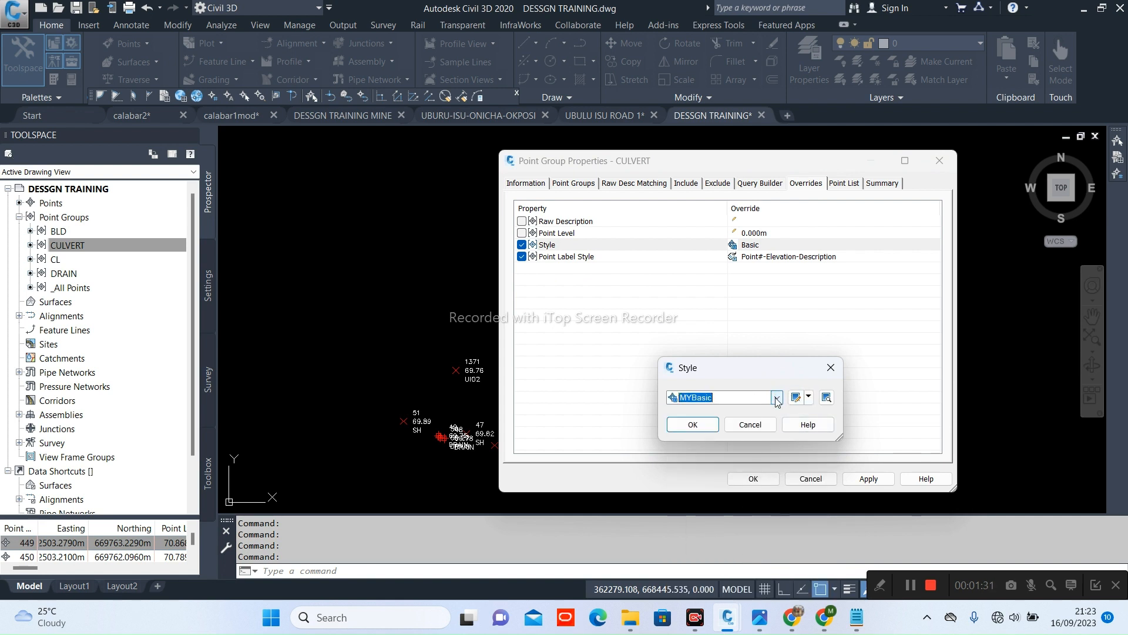
pyautogui.click(693, 424)
# Set the CULVERT group's point label style override to MY Point#-Elevation-Description
pyautogui.click(799, 260)
pyautogui.click(800, 265)
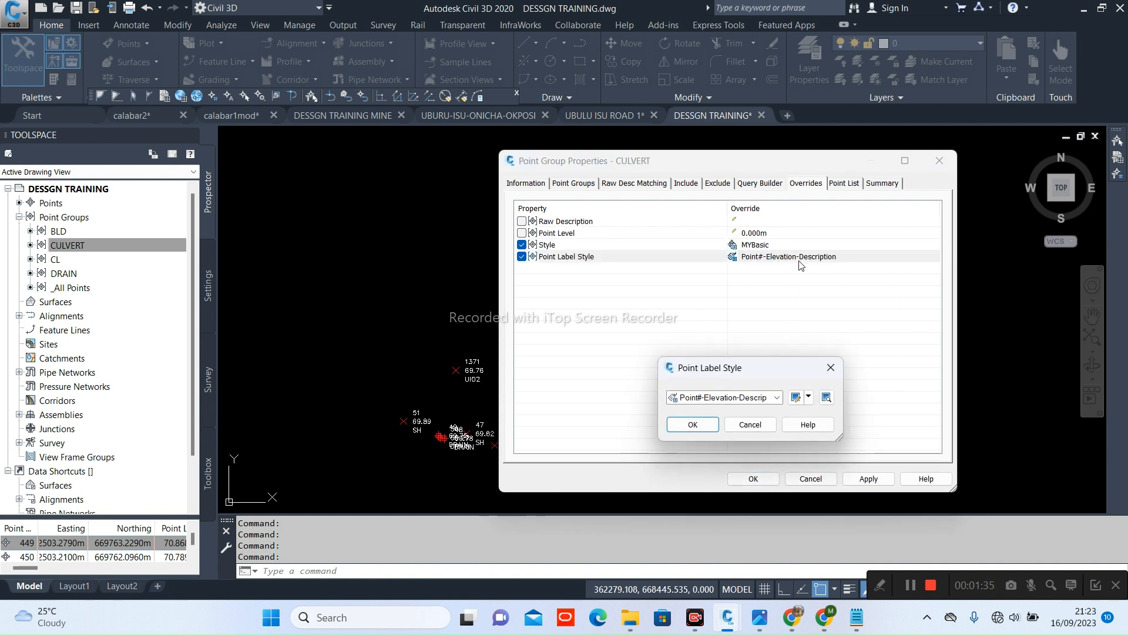
pyautogui.click(777, 397)
pyautogui.click(729, 452)
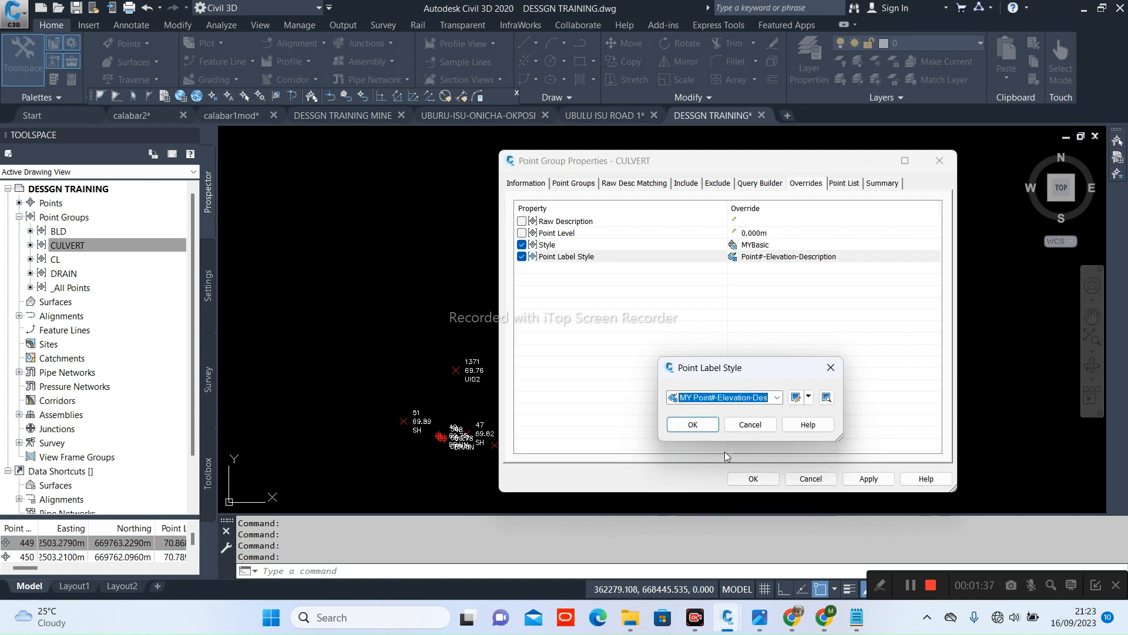
pyautogui.click(693, 424)
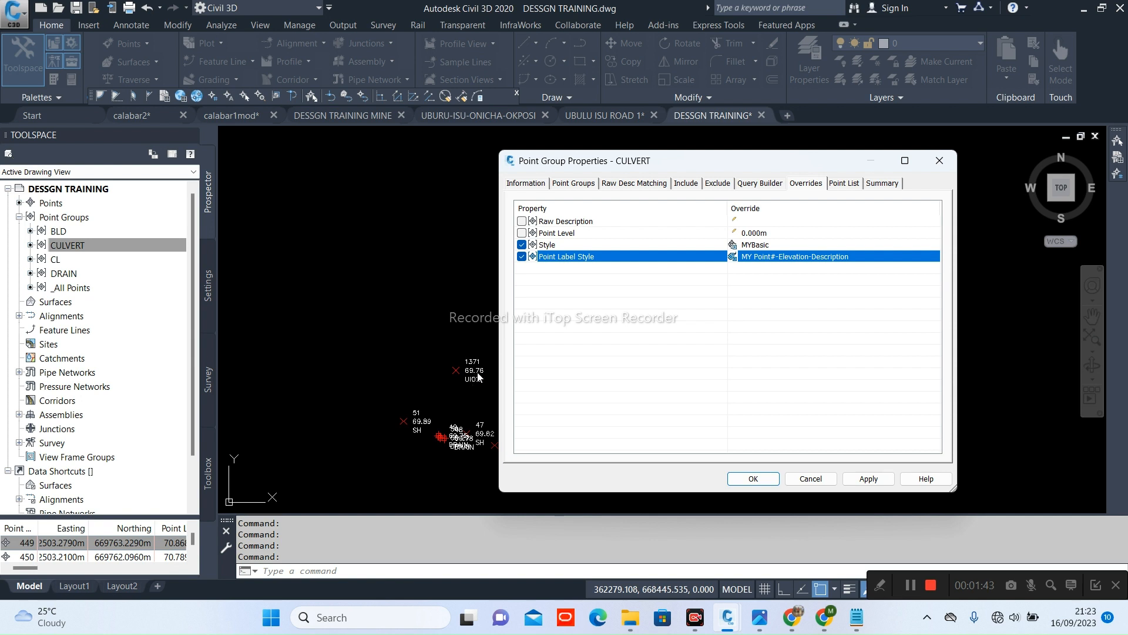
# Edit the MY Point#-Elevation-Description label style and set the Point Description component's text height to 0.2 mm
pyautogui.click(860, 262)
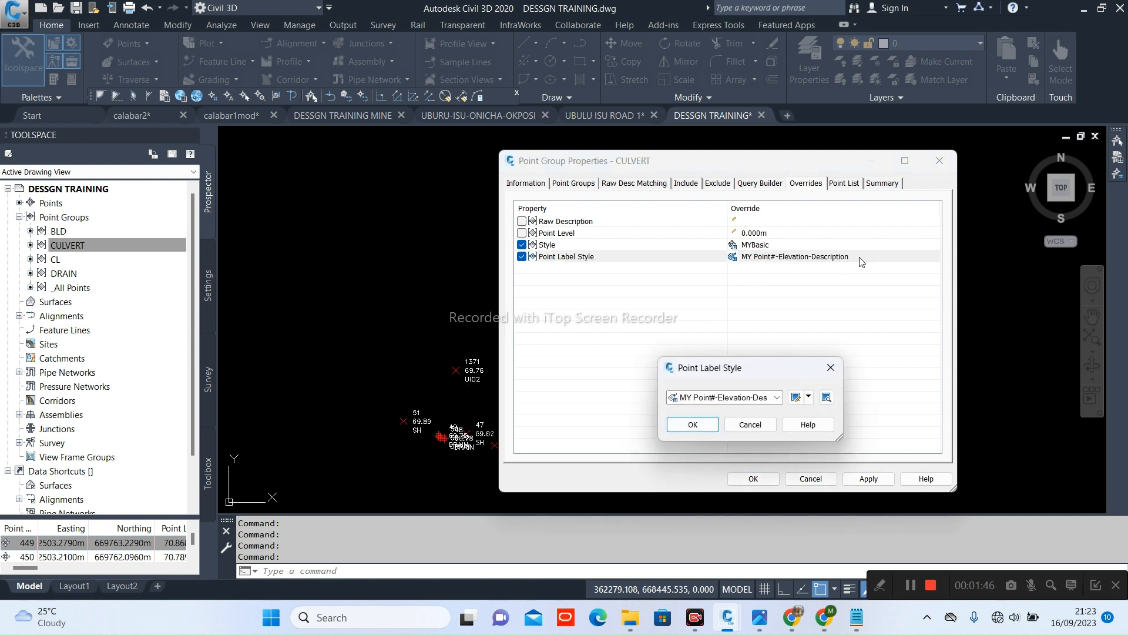
pyautogui.click(777, 398)
pyautogui.click(777, 397)
pyautogui.click(809, 397)
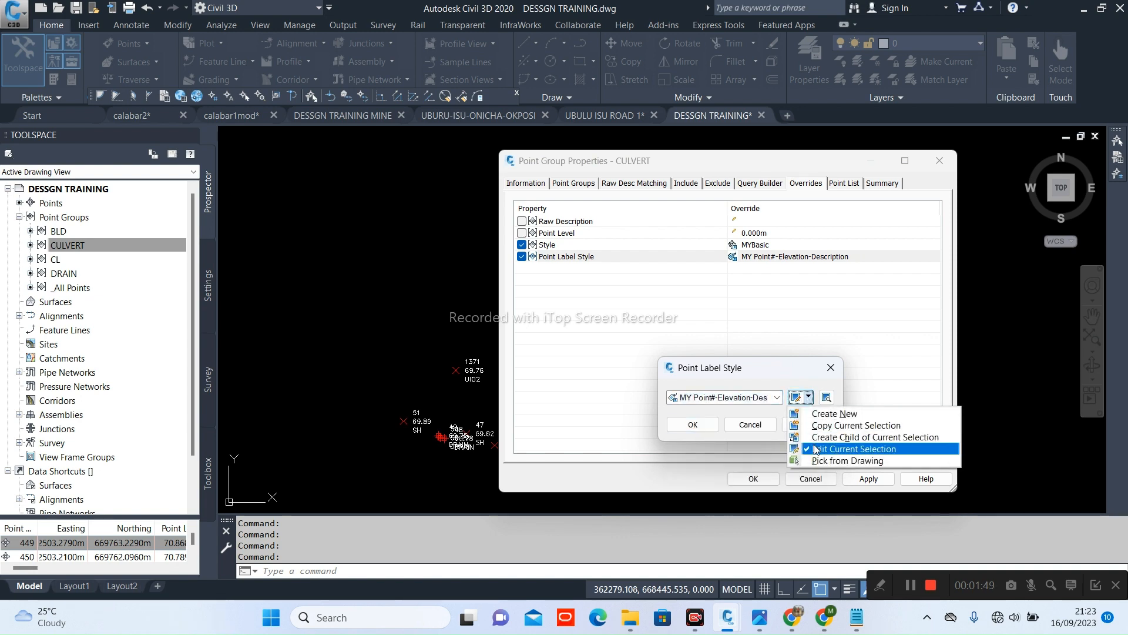
pyautogui.click(854, 448)
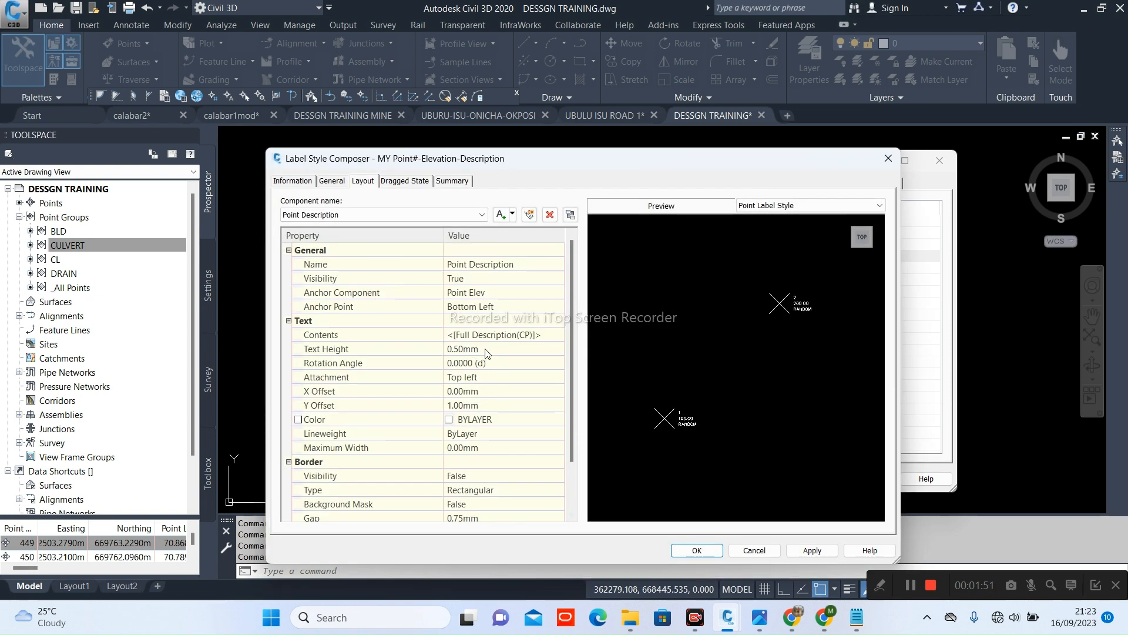
pyautogui.click(488, 349)
pyautogui.write('0.2')
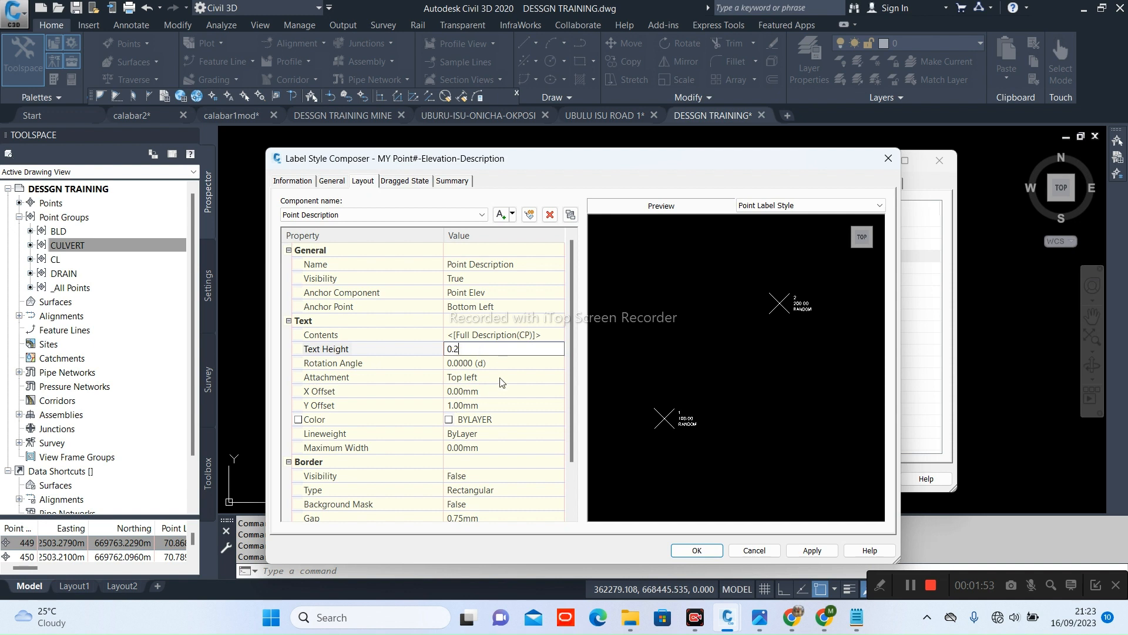
pyautogui.click(559, 363)
# Set the text height of the label style's Point Number component to 0.2 mm
pyautogui.click(464, 215)
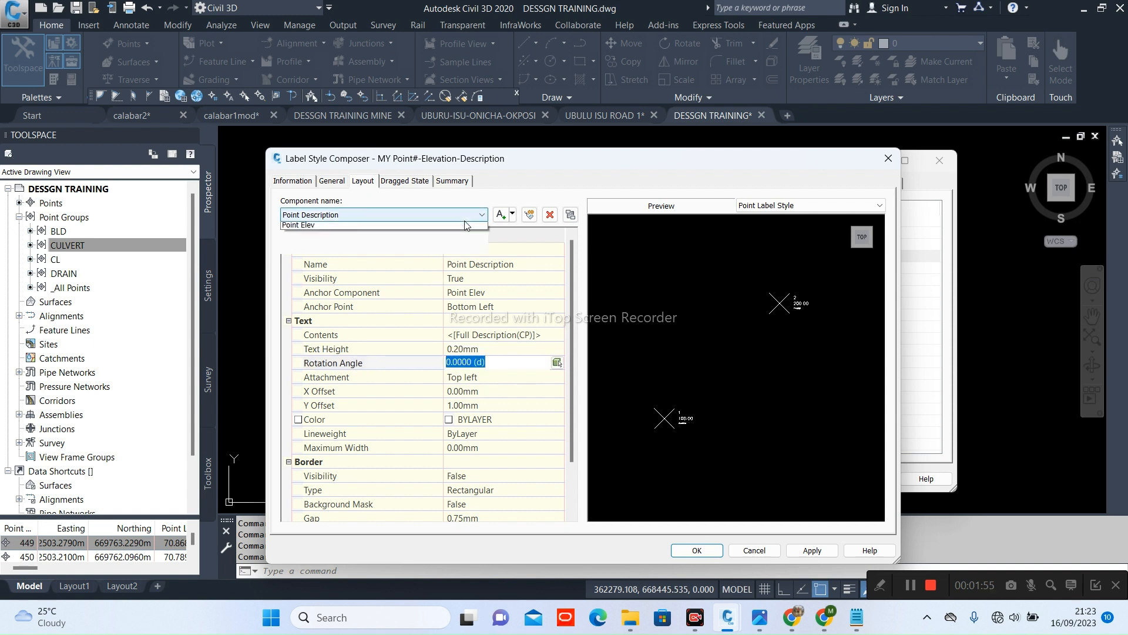
pyautogui.click(465, 235)
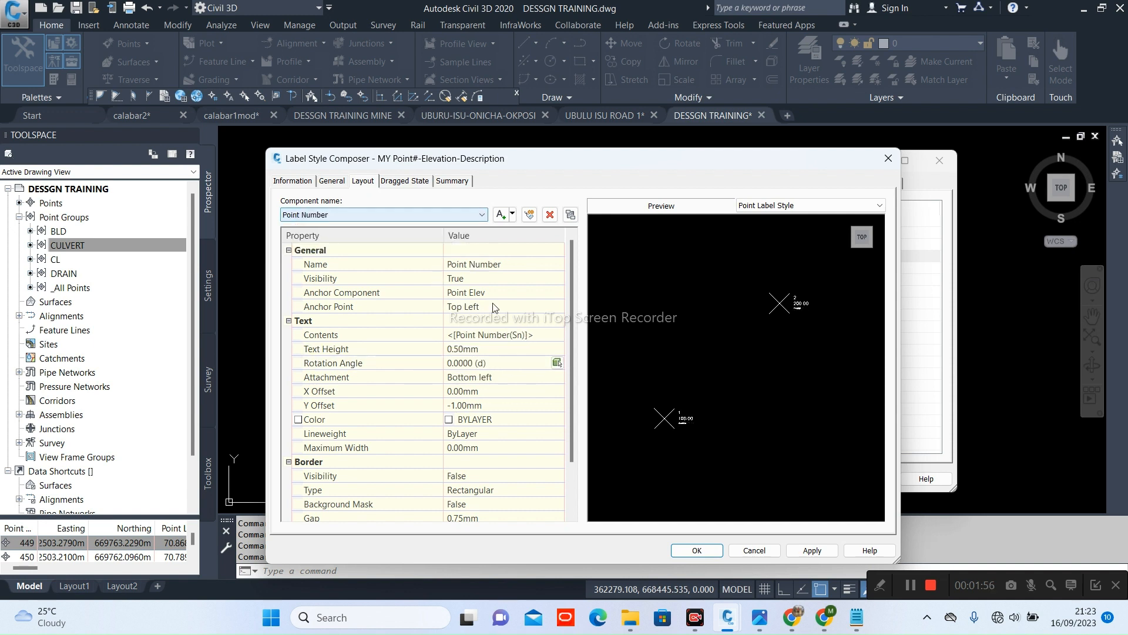
pyautogui.click(482, 215)
pyautogui.click(474, 237)
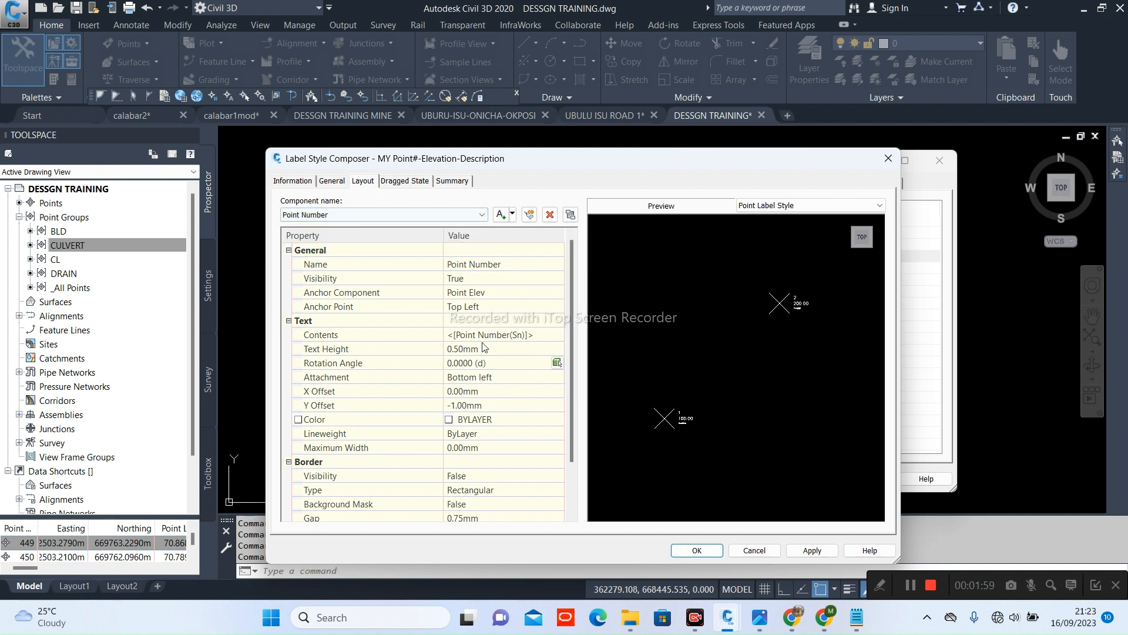
pyautogui.click(488, 351)
pyautogui.moveTo(489, 349); pyautogui.dragTo(459, 349)
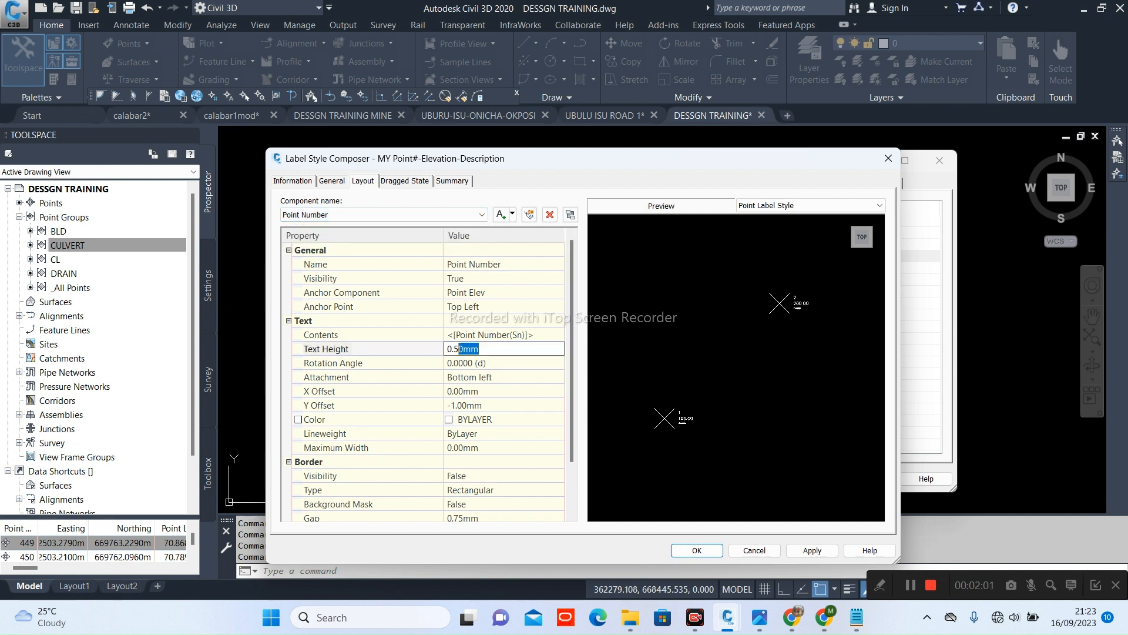
pyautogui.write('2')
pyautogui.click(507, 408)
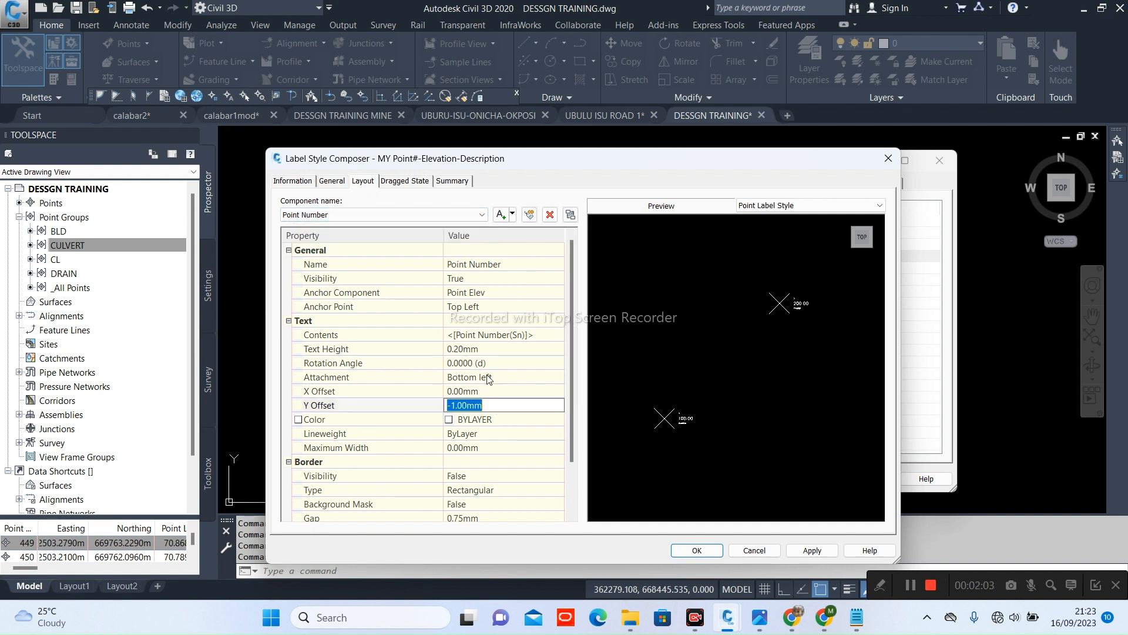
# Set the Point Elev component's text height to 0.2 mm and accept the label style and CULVERT group changes
pyautogui.click(445, 216)
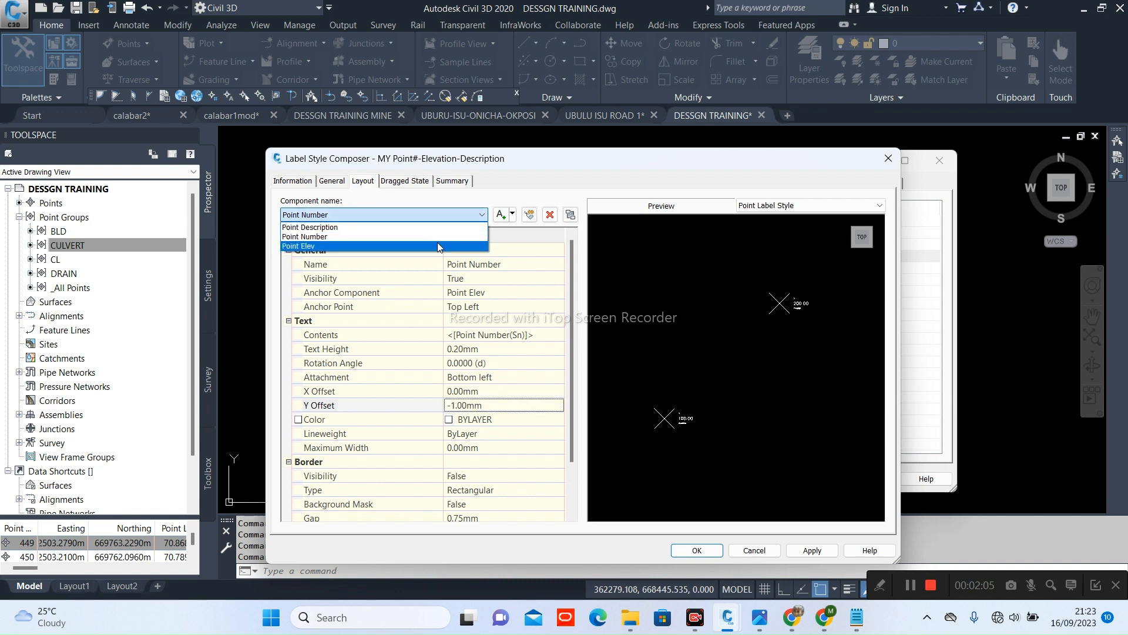
pyautogui.click(439, 236)
pyautogui.click(493, 351)
pyautogui.moveTo(493, 349); pyautogui.dragTo(453, 349)
pyautogui.write('2')
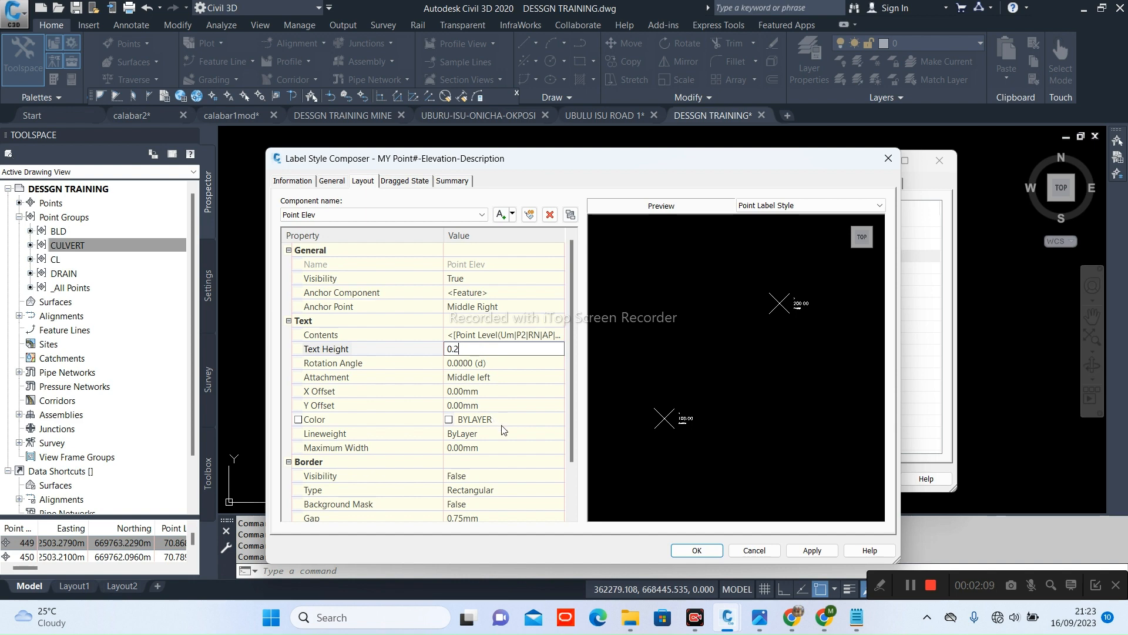
pyautogui.click(519, 448)
pyautogui.click(692, 550)
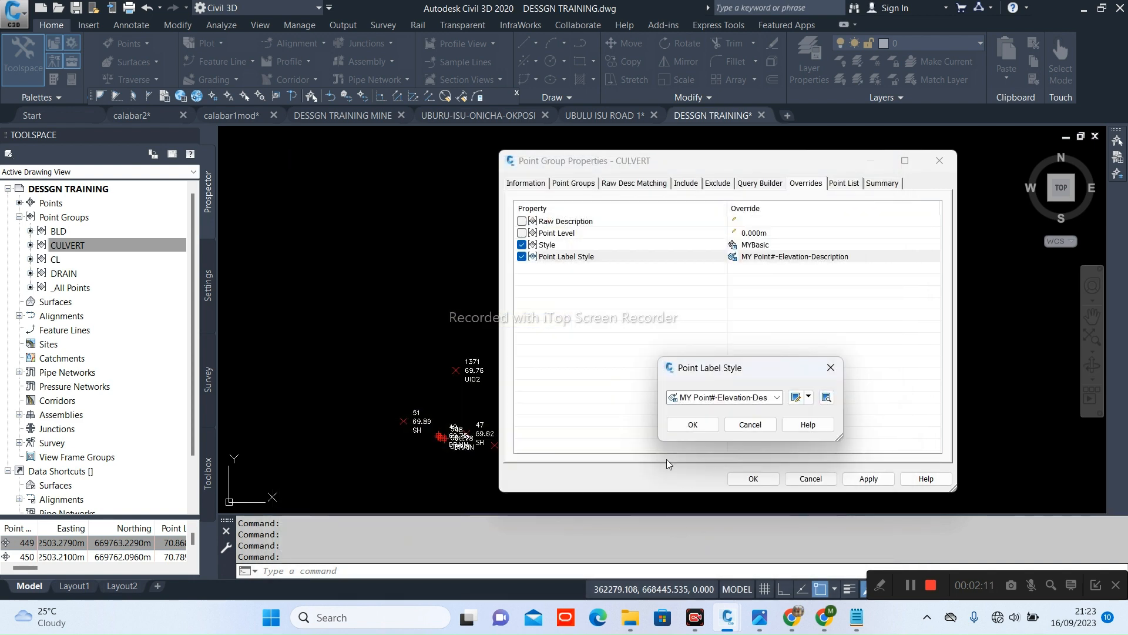
pyautogui.click(705, 426)
pyautogui.click(753, 478)
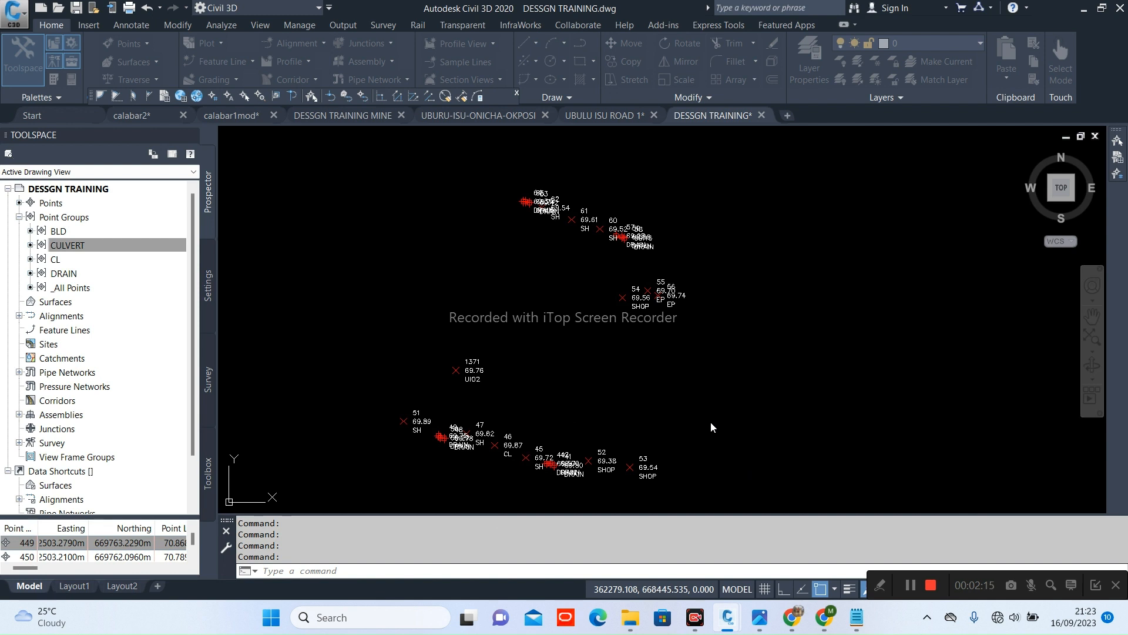
pyautogui.scroll(2, 714, 405)
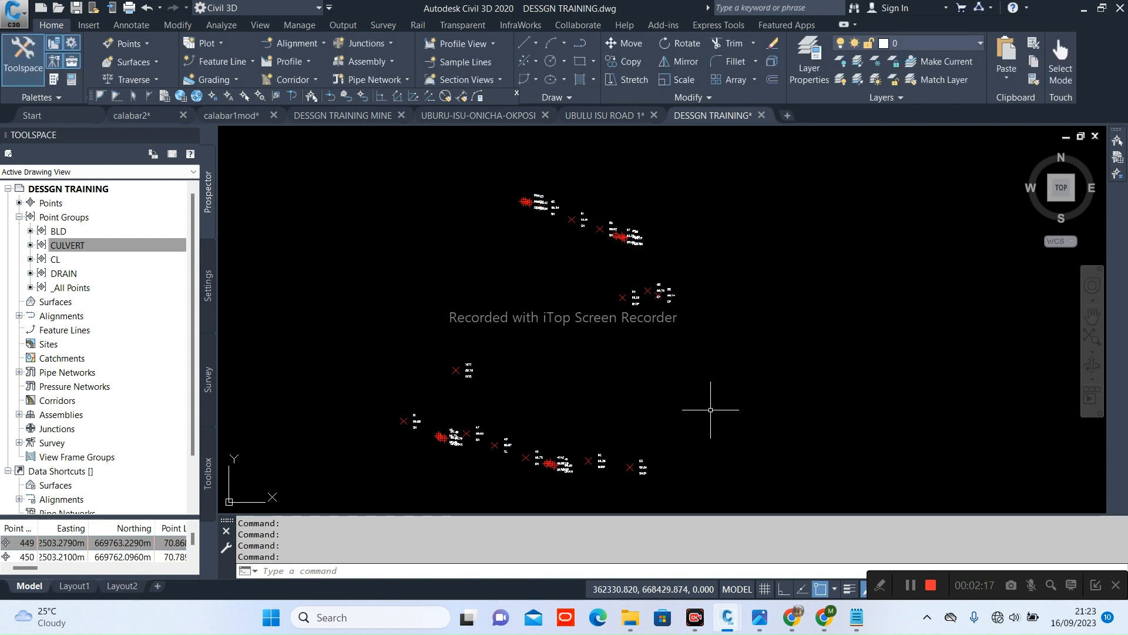
# Examine the point markers and labels along the road cross-sections for size and legibility
pyautogui.scroll(3, 626, 293)
pyautogui.scroll(3, 640, 285)
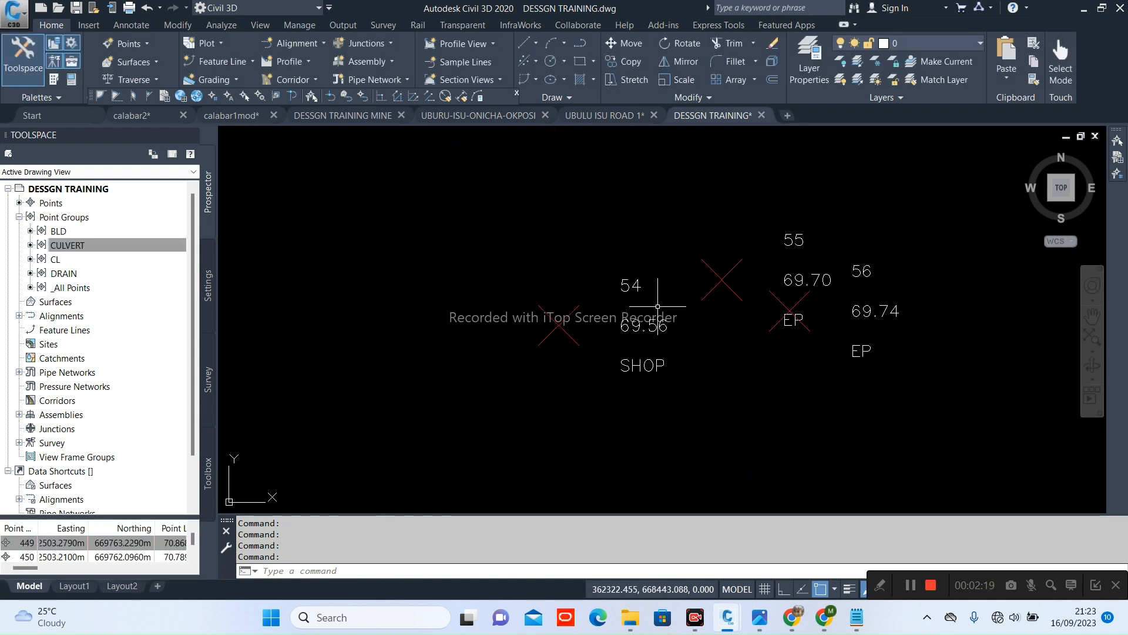
pyautogui.scroll(-8, 655, 281)
pyautogui.scroll(4, 640, 276)
pyautogui.scroll(-4, 623, 272)
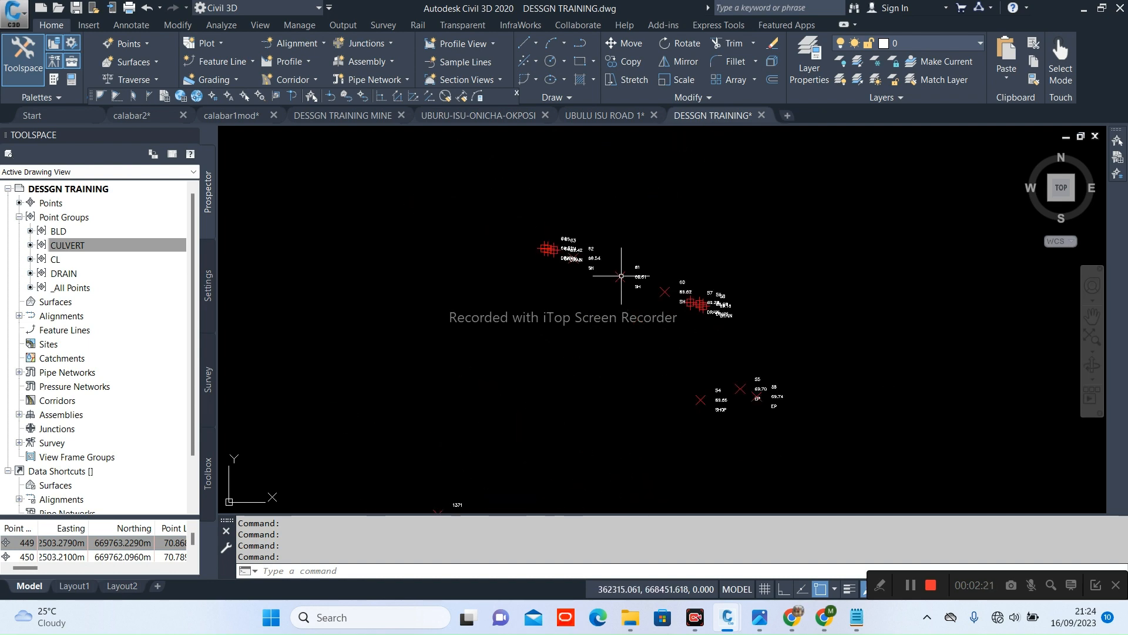
pyautogui.scroll(4, 635, 272)
pyautogui.scroll(4, 637, 265)
pyautogui.scroll(-4, 642, 254)
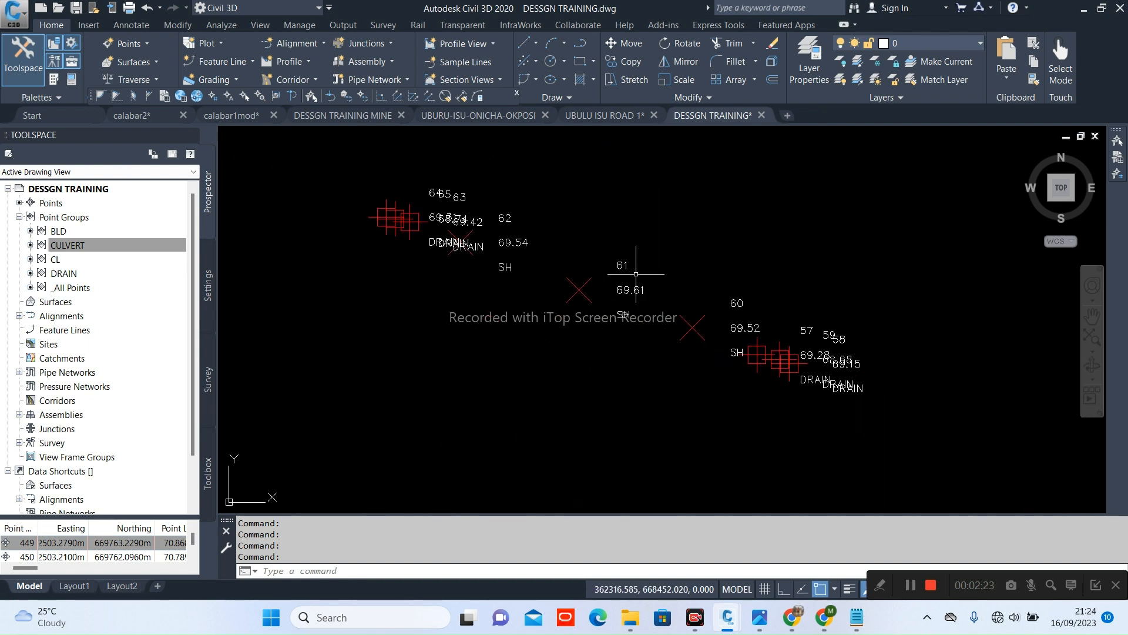
pyautogui.scroll(4, 783, 360)
pyautogui.scroll(-4, 783, 359)
pyautogui.scroll(4, 782, 356)
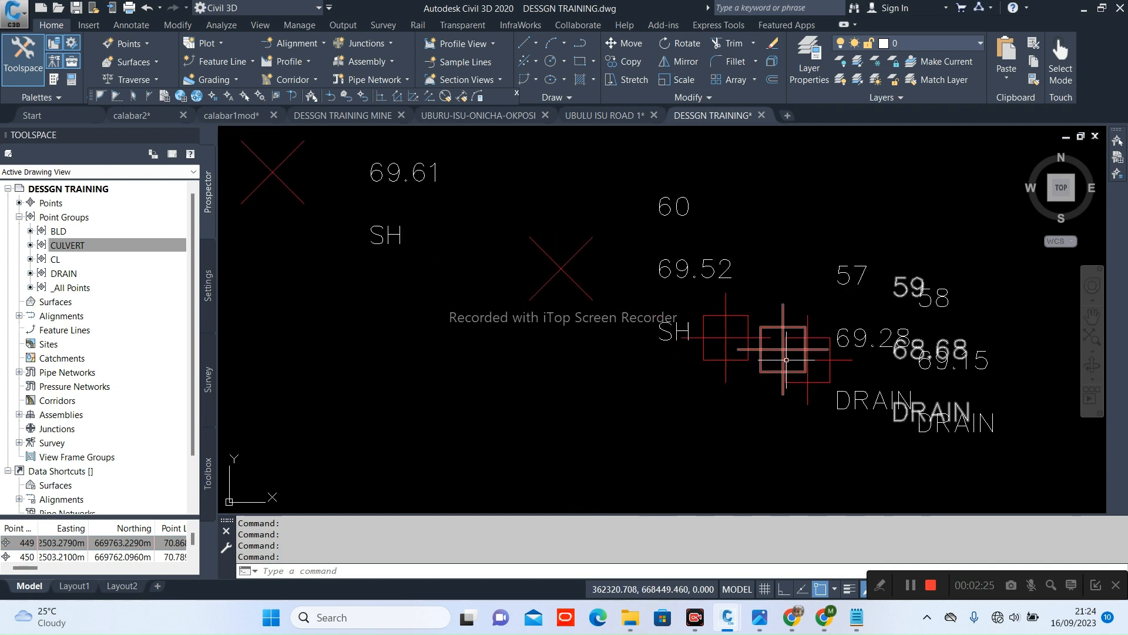
pyautogui.scroll(-6, 776, 347)
pyautogui.scroll(6, 641, 291)
pyautogui.scroll(-6, 643, 285)
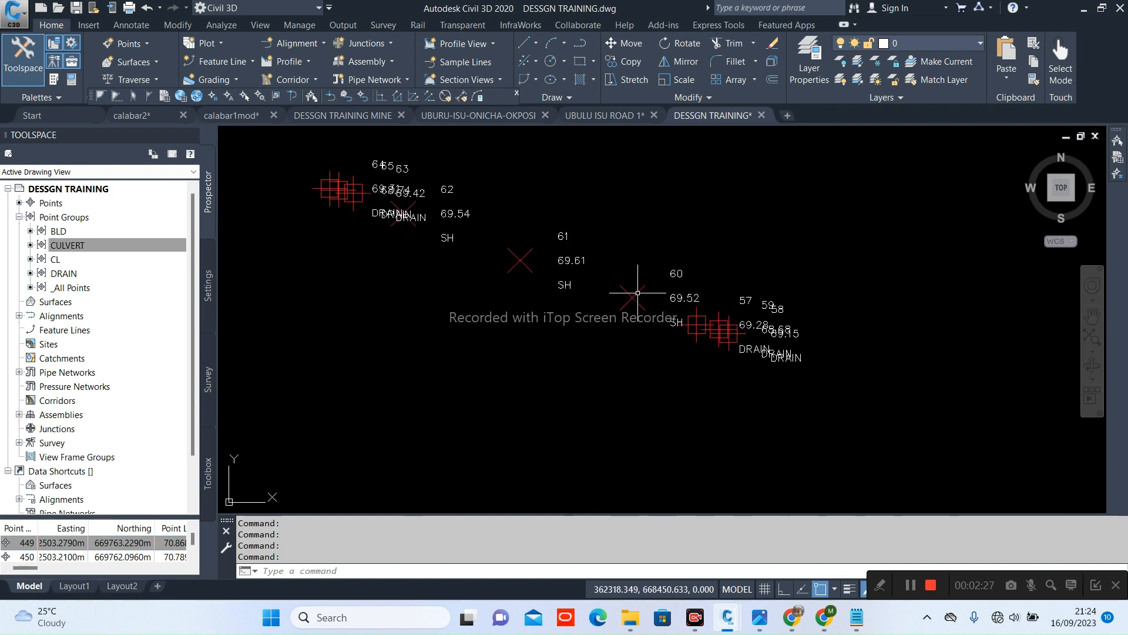
pyautogui.scroll(4, 638, 294)
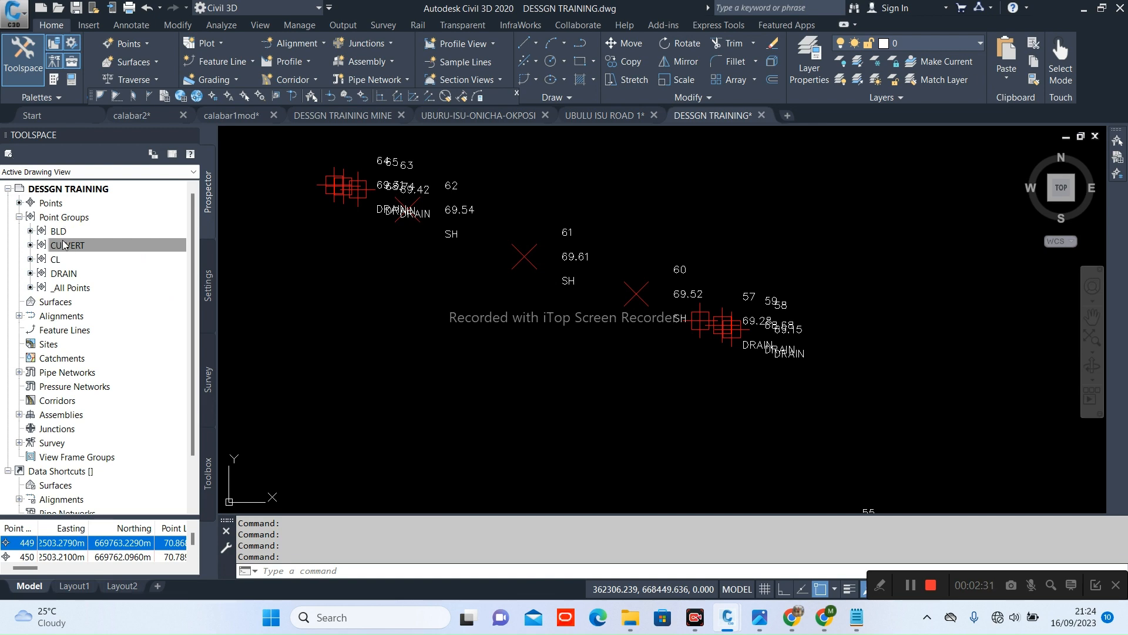
# Edit the CULVERT group's MYBasic point style, set its marker size to 0.2 mm and accept the group properties
pyautogui.rightClick(81, 246)
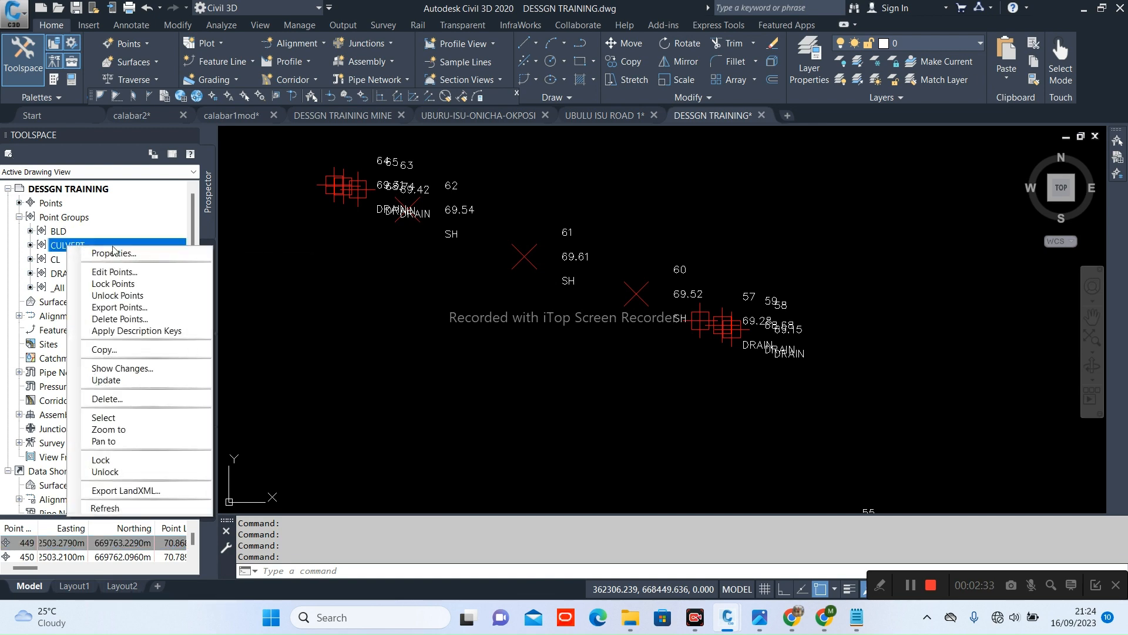
pyautogui.click(111, 253)
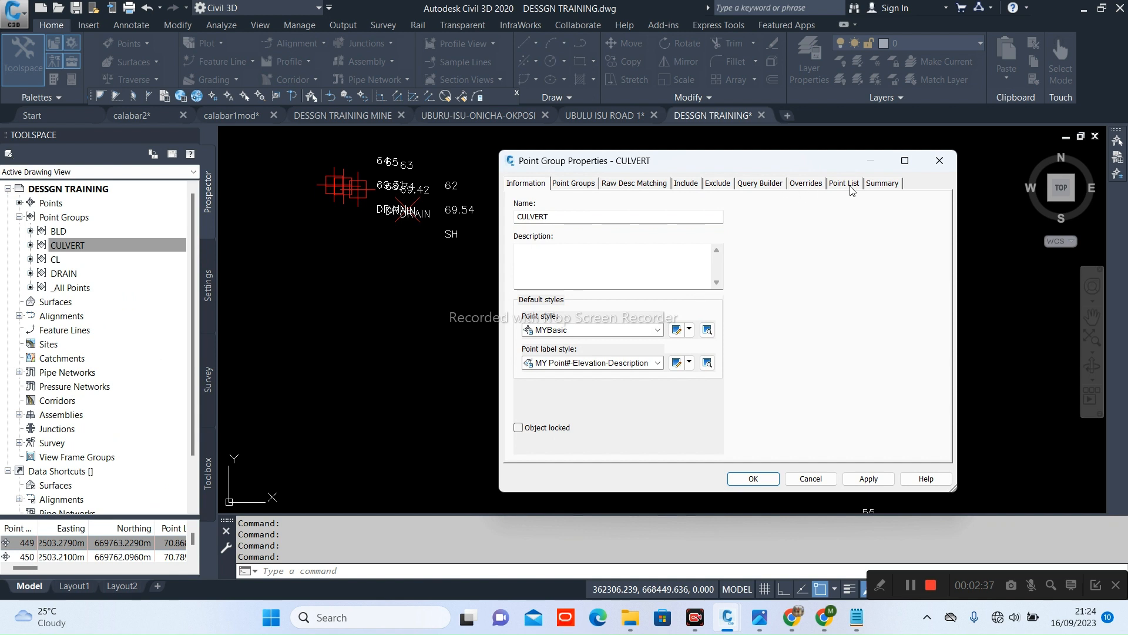
pyautogui.click(658, 330)
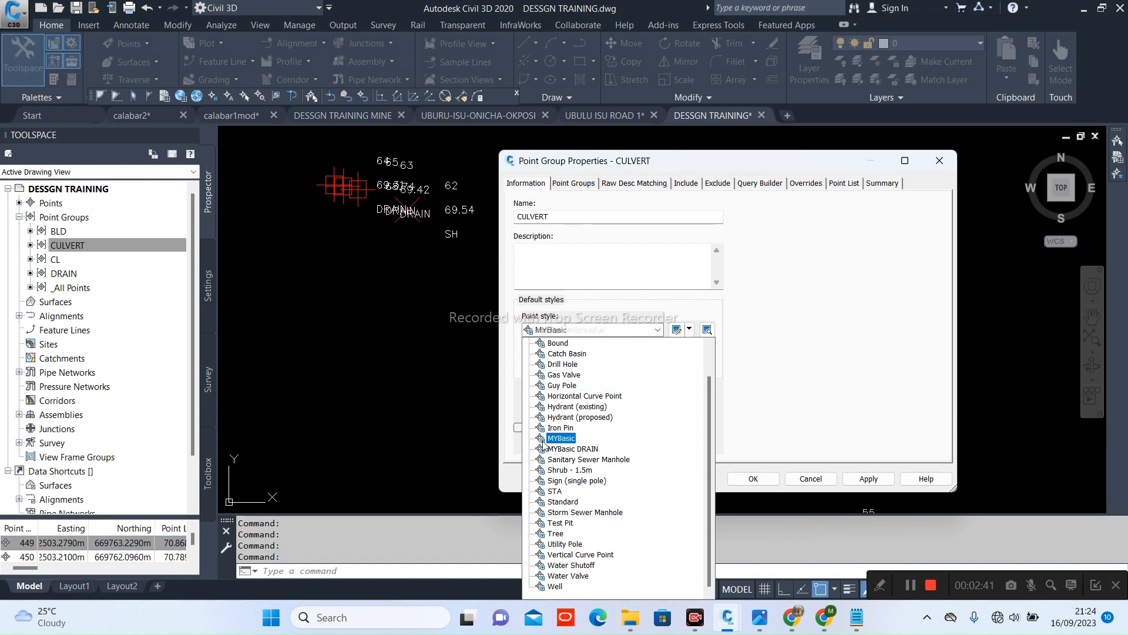
pyautogui.click(561, 438)
pyautogui.click(690, 330)
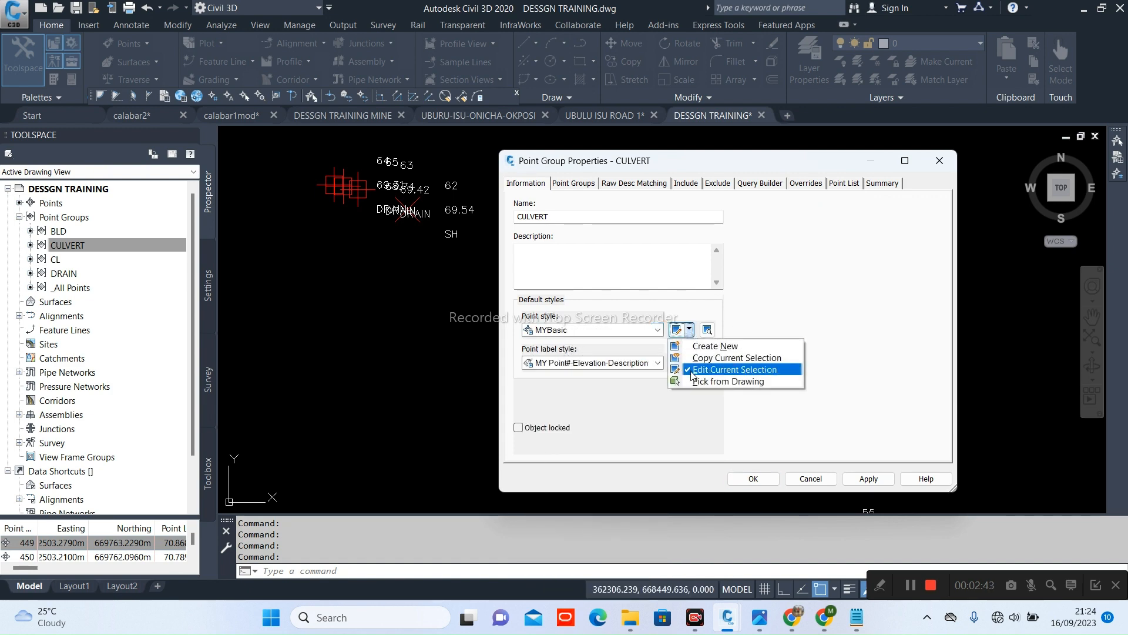
pyautogui.click(711, 370)
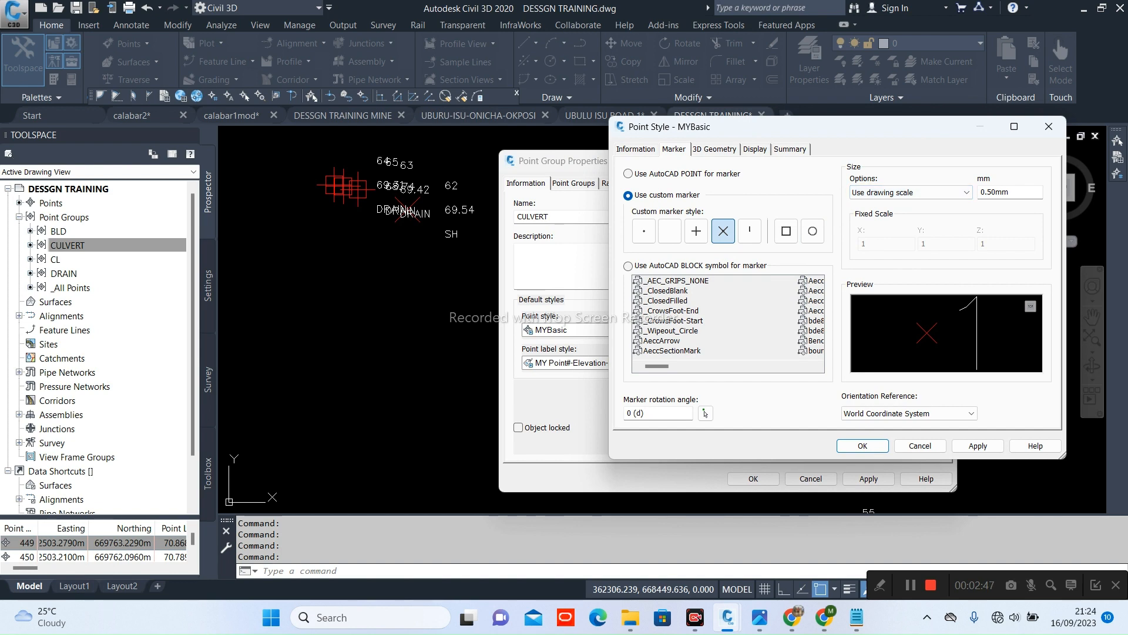
pyautogui.doubleClick(998, 192)
pyautogui.write('2')
pyautogui.click(862, 445)
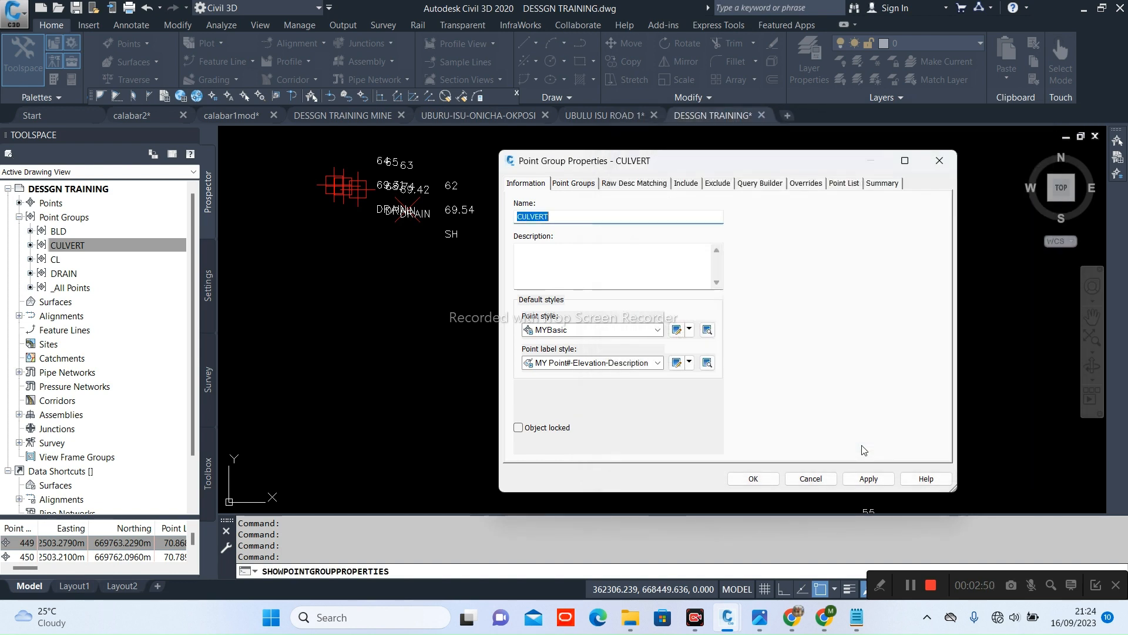
pyautogui.click(745, 480)
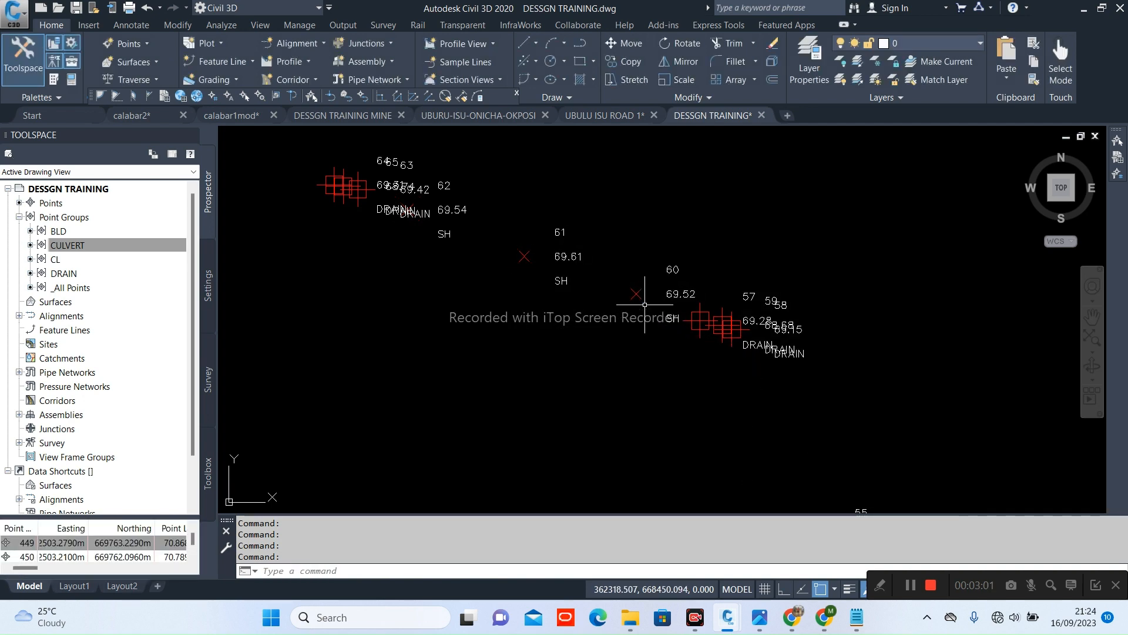
# Edit the DRAIN group's MYBasic DRAIN point style, set its marker size to 0.2 mm and accept the group properties
pyautogui.scroll(2, 648, 317)
pyautogui.scroll(-2, 723, 317)
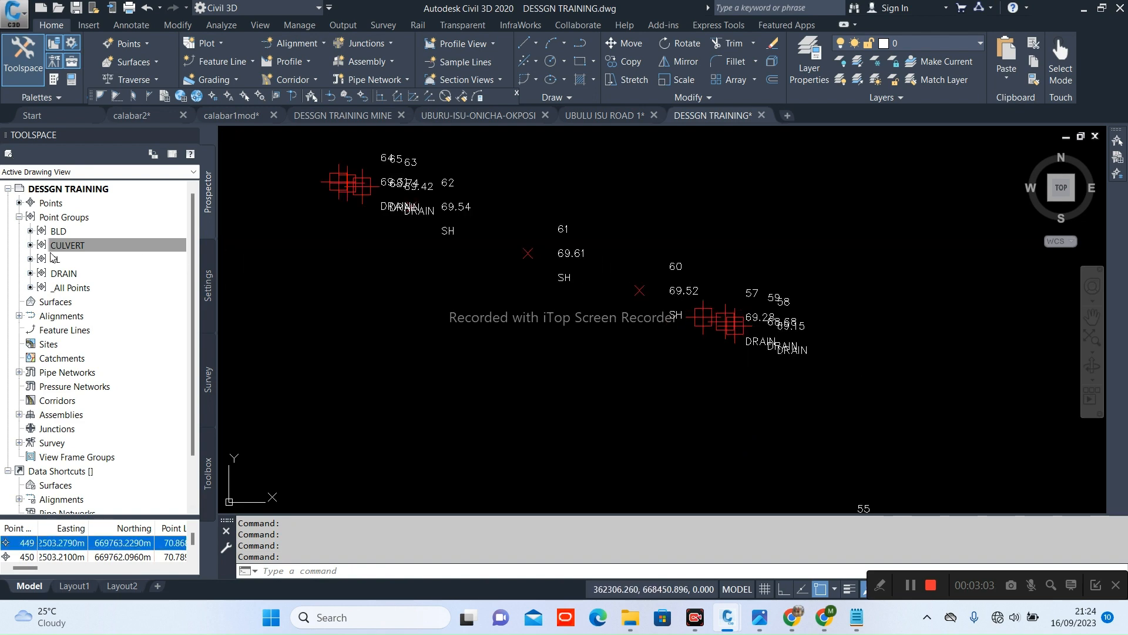
pyautogui.rightClick(72, 279)
pyautogui.click(88, 286)
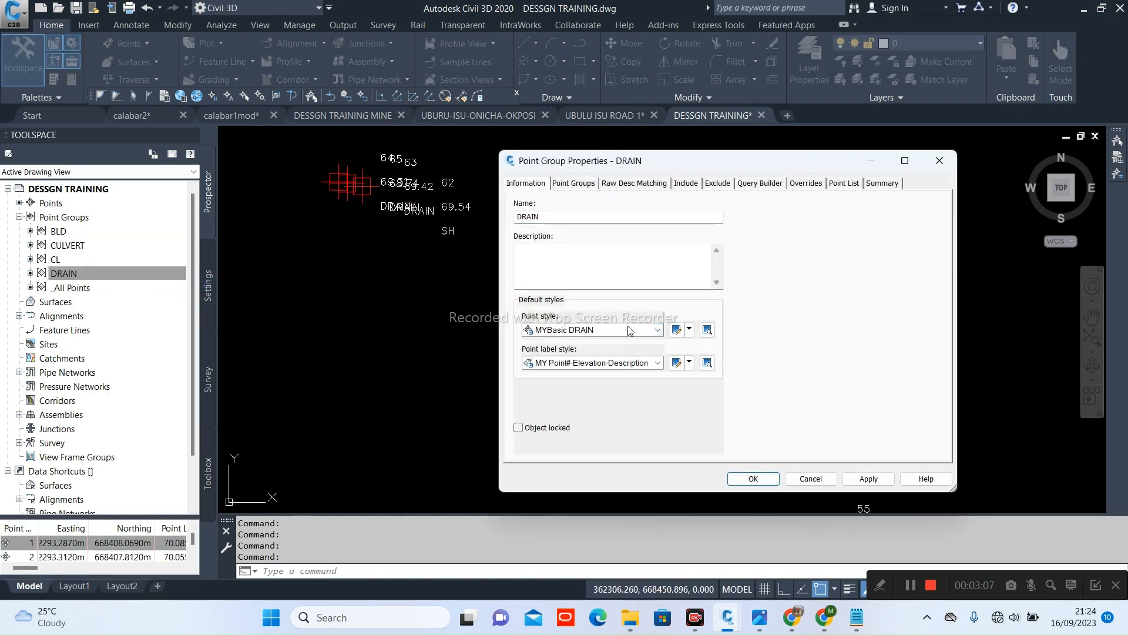
pyautogui.click(689, 329)
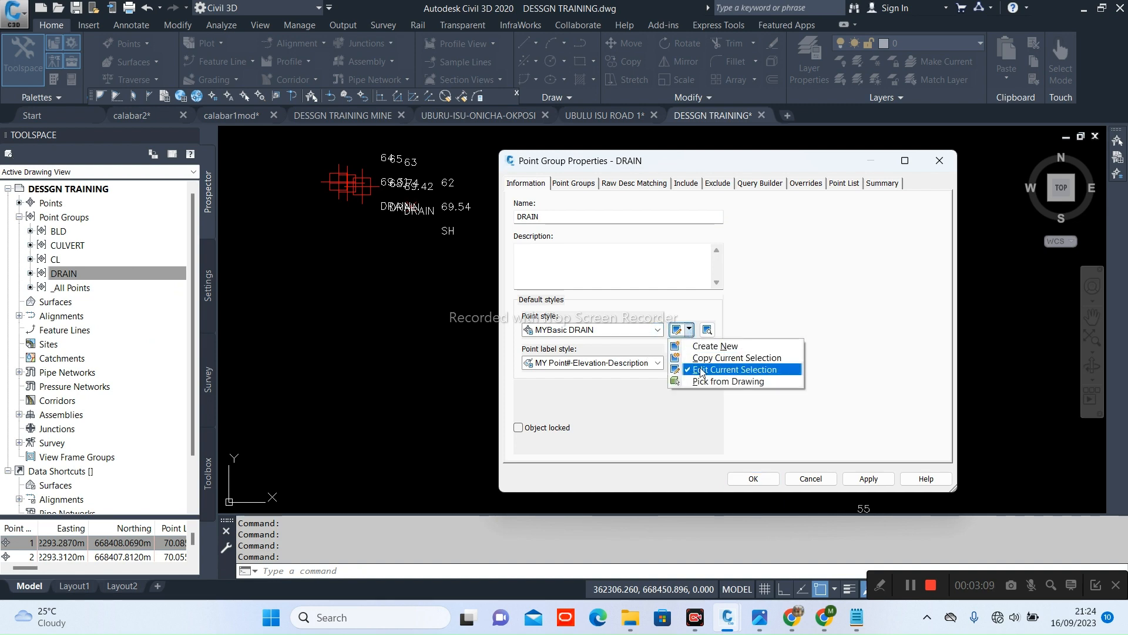
pyautogui.click(720, 368)
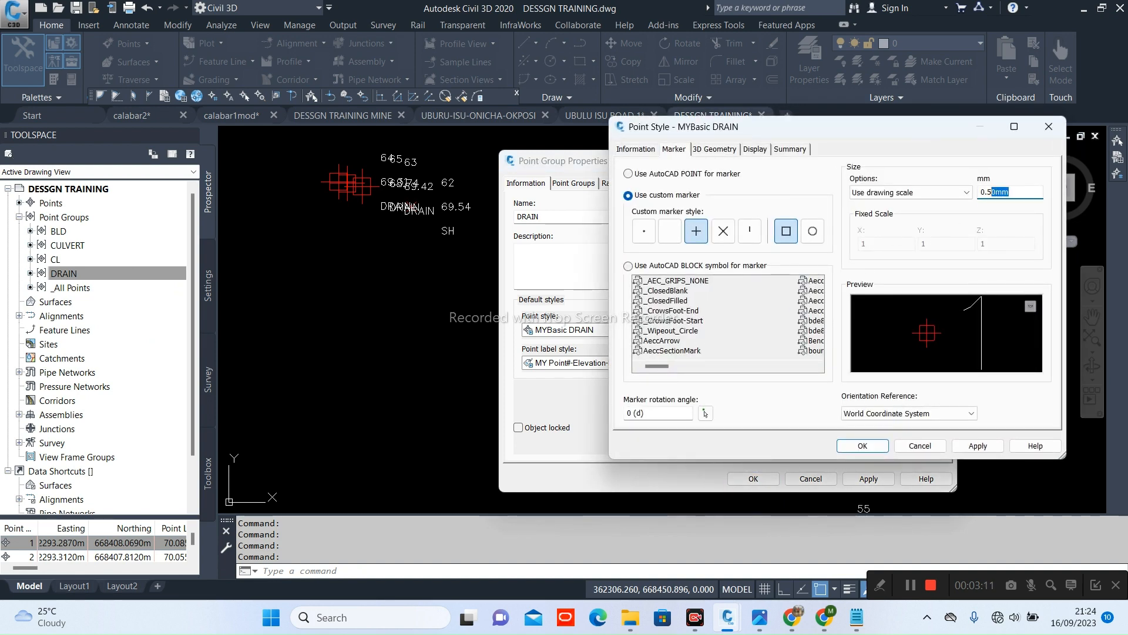
pyautogui.write('2')
pyautogui.click(860, 445)
pyautogui.click(753, 479)
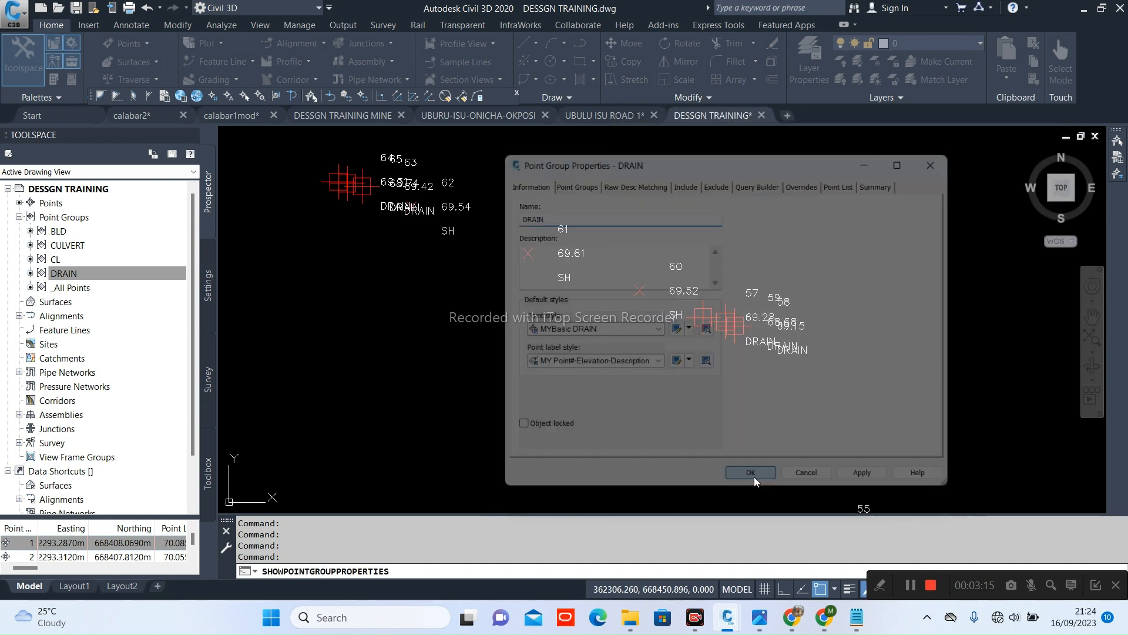
# Inspect the resized markers and the labels up close and across the whole survey
pyautogui.scroll(4, 735, 315)
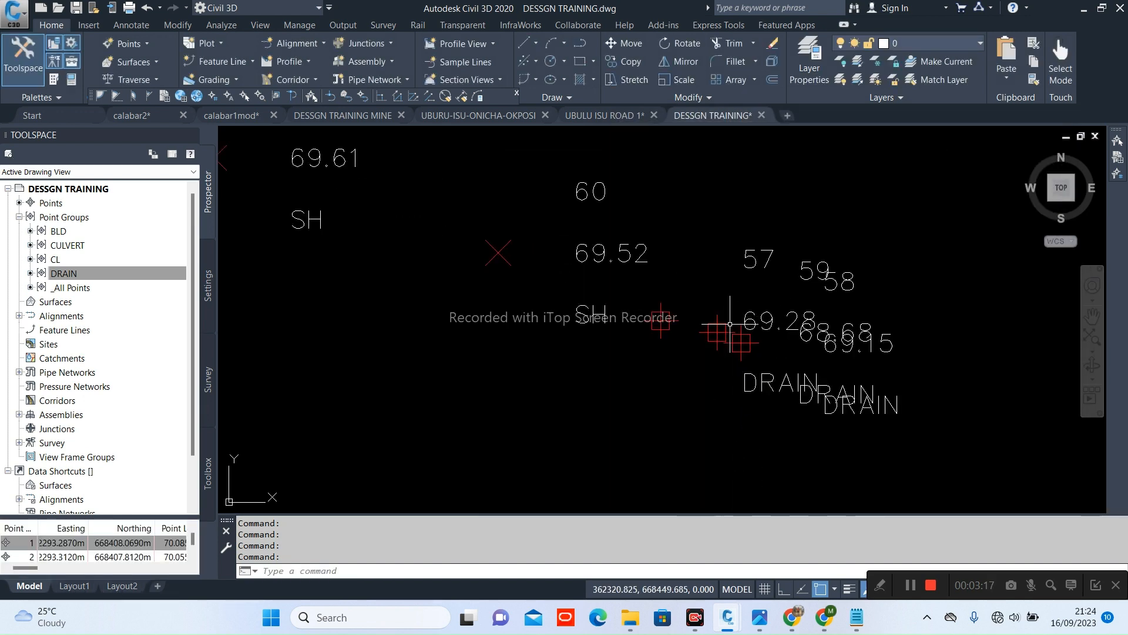
pyautogui.scroll(-6, 728, 287)
pyautogui.scroll(5, 730, 323)
pyautogui.scroll(-5, 756, 335)
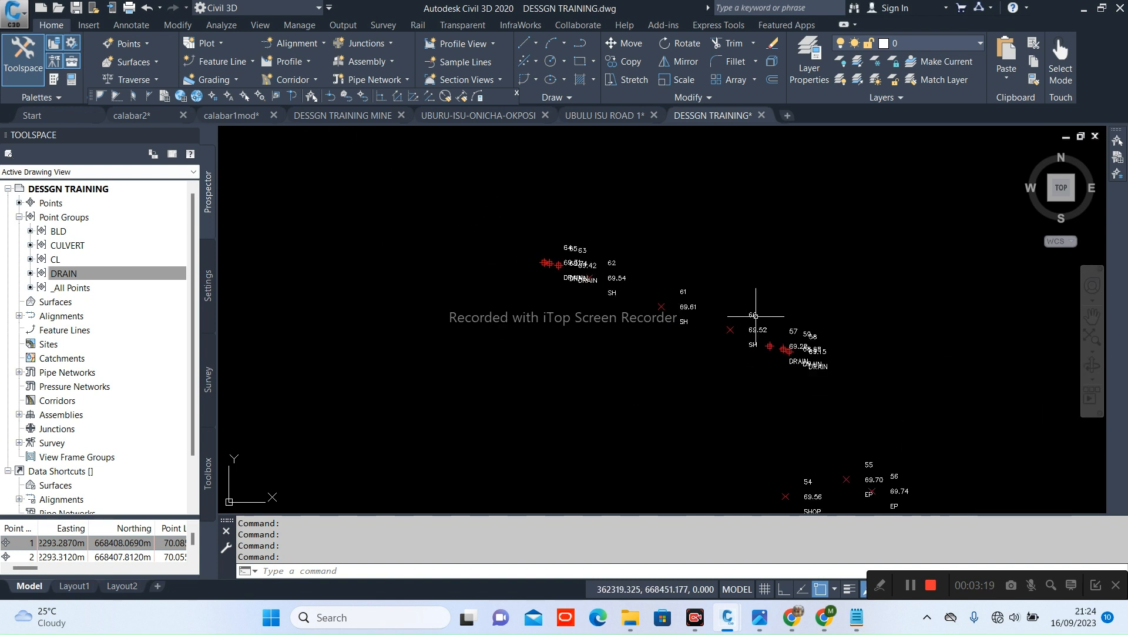
pyautogui.scroll(3, 746, 315)
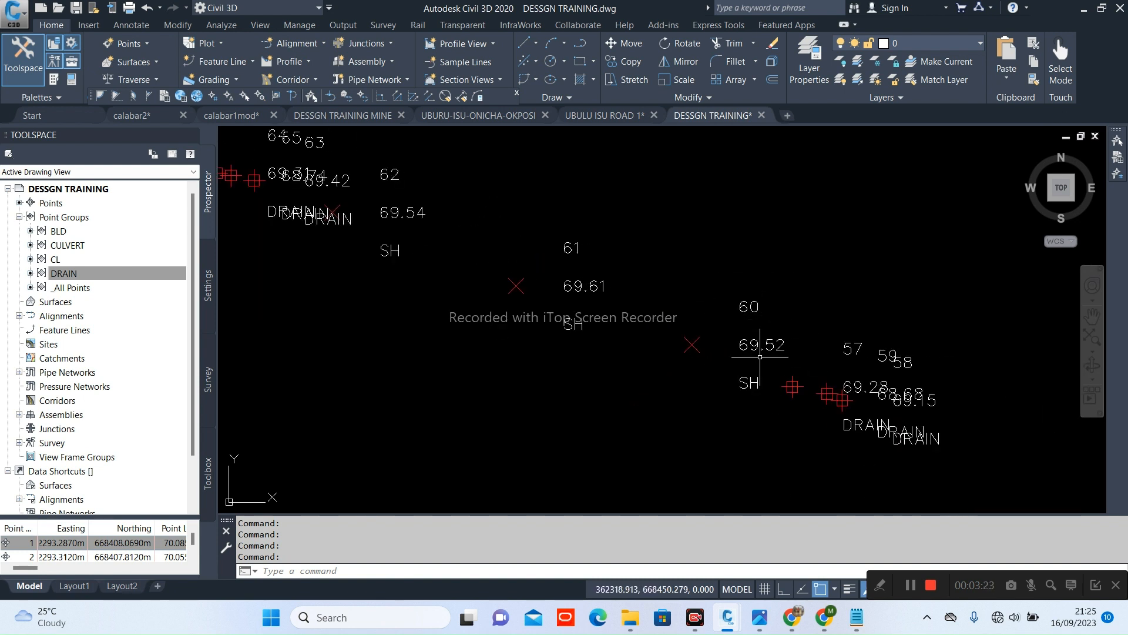
pyautogui.scroll(-5, 758, 352)
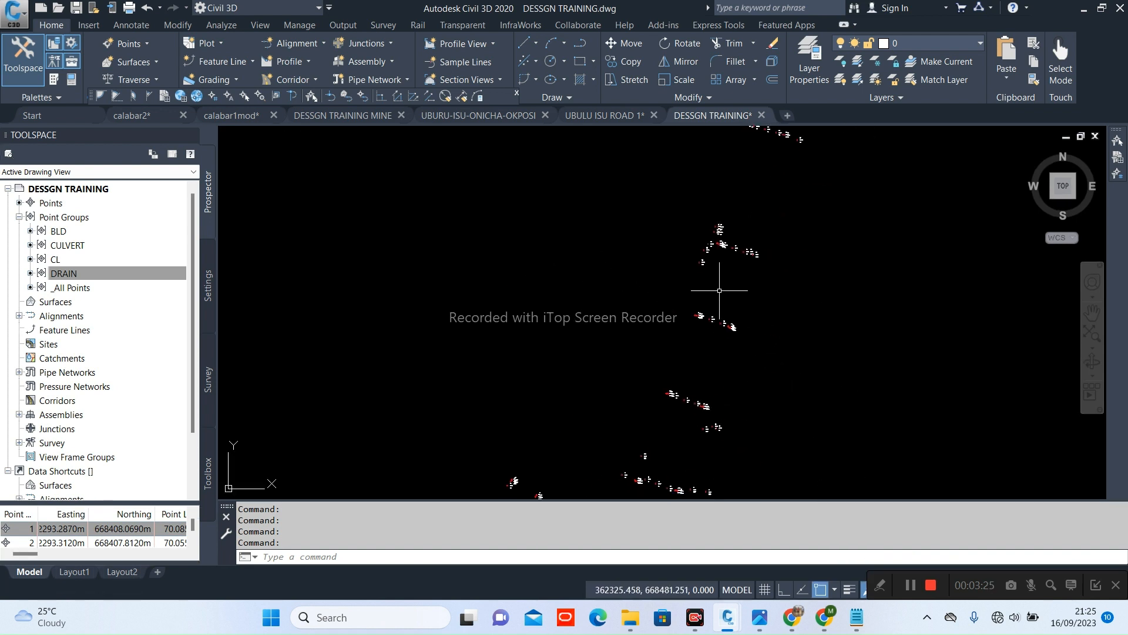
pyautogui.scroll(6, 728, 269)
pyautogui.scroll(-2, 740, 277)
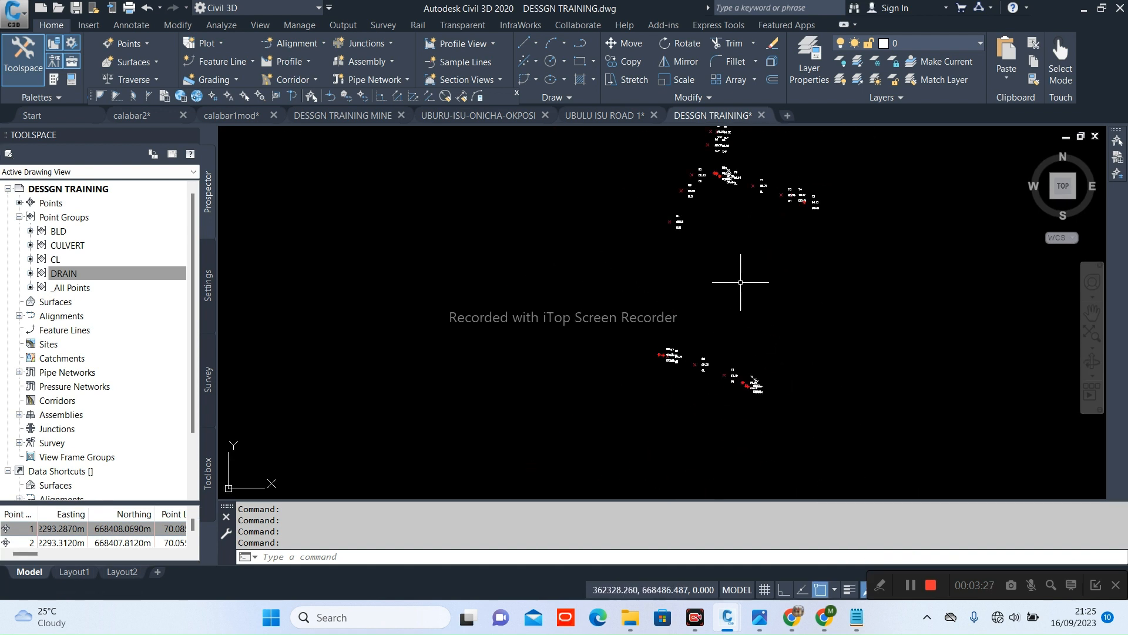
pyautogui.scroll(-2, 742, 268)
pyautogui.scroll(3, 743, 263)
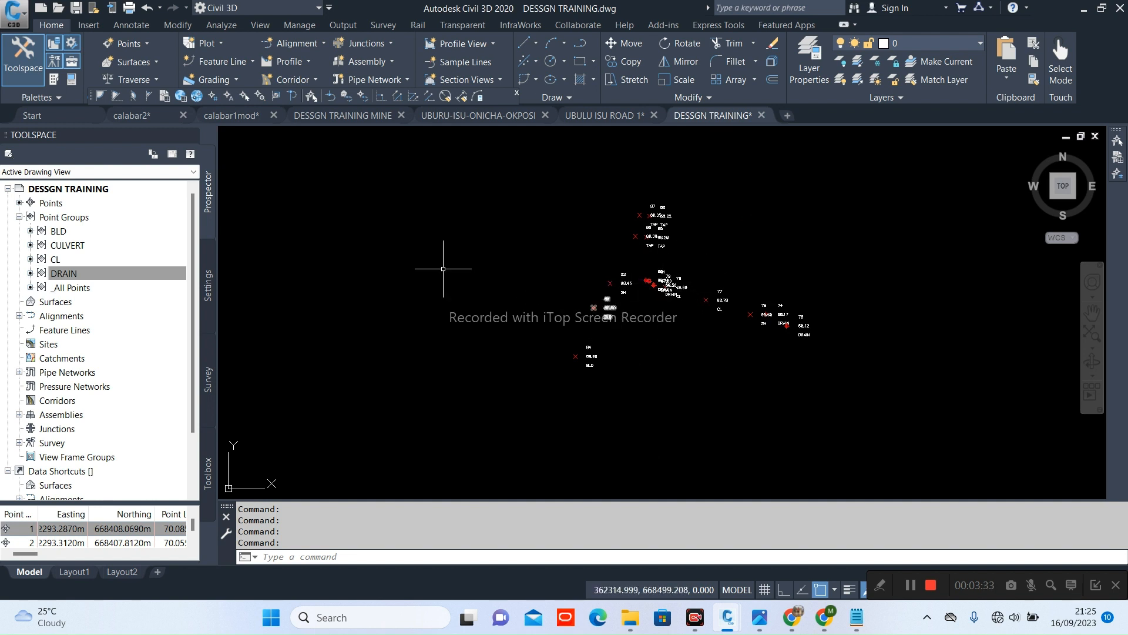
pyautogui.scroll(-3, 642, 365)
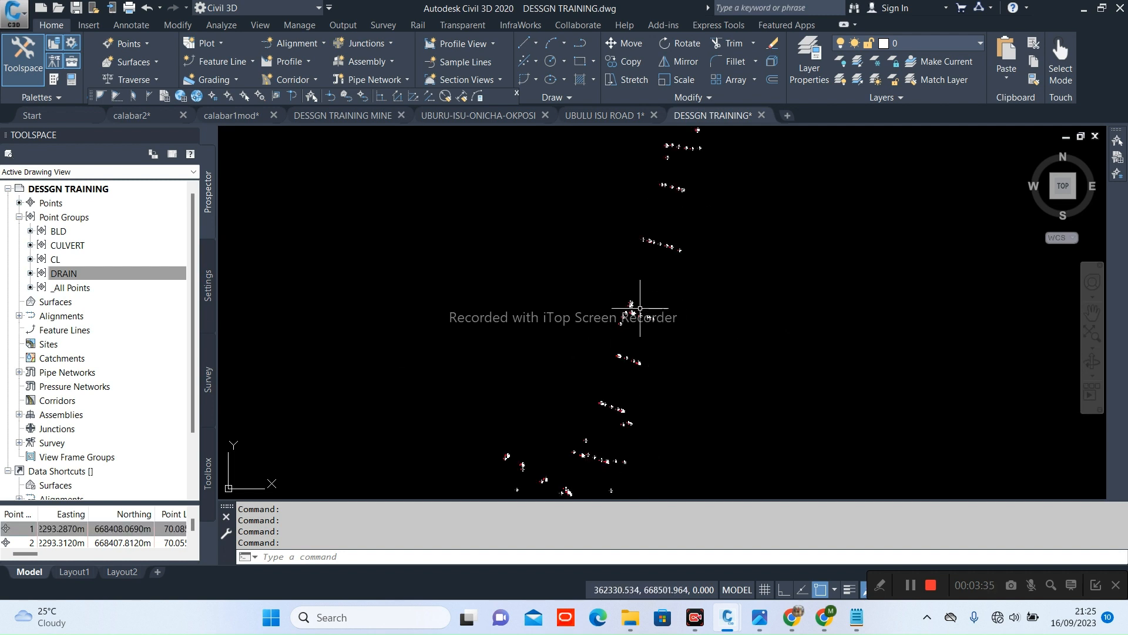
pyautogui.moveTo(642, 365); pyautogui.dragTo(623, 288, button='middle')
pyautogui.scroll(6, 554, 337)
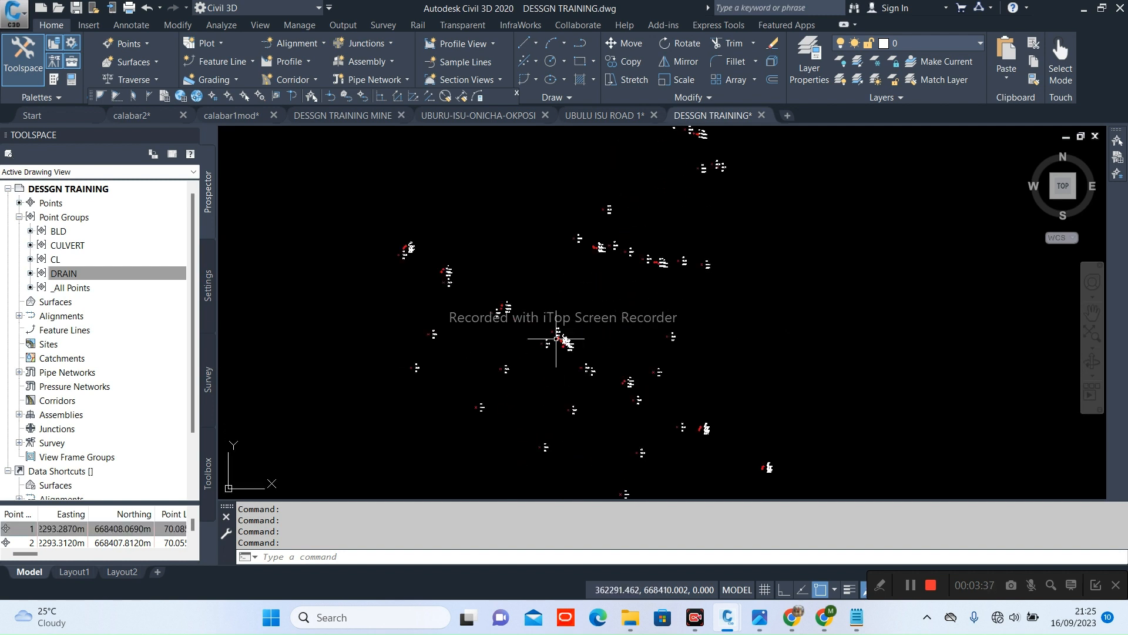
pyautogui.scroll(-6, 622, 325)
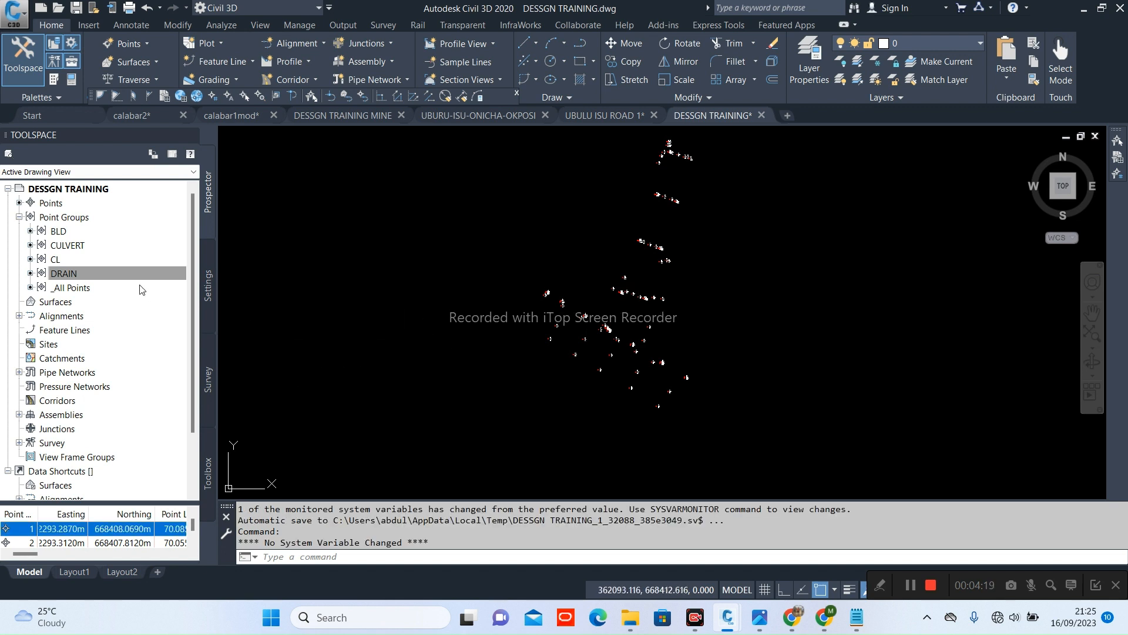
# Enable the Style and Point Label Style overrides in the _All Points group's properties
pyautogui.click(76, 292)
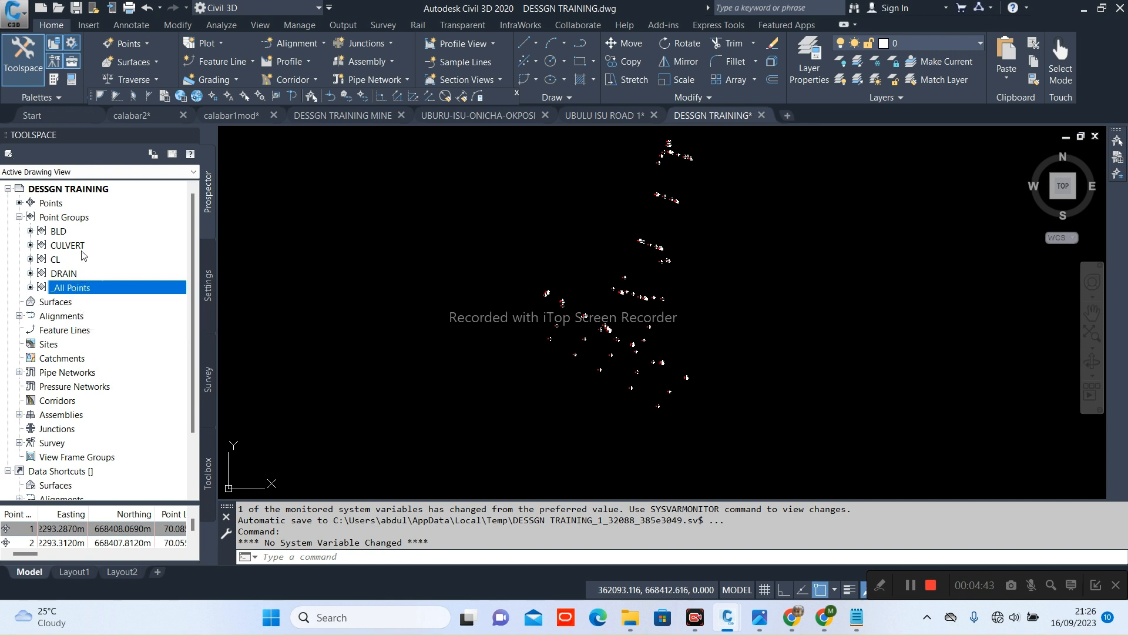
pyautogui.moveTo(64, 235)
pyautogui.rightClick(83, 291)
pyautogui.click(119, 296)
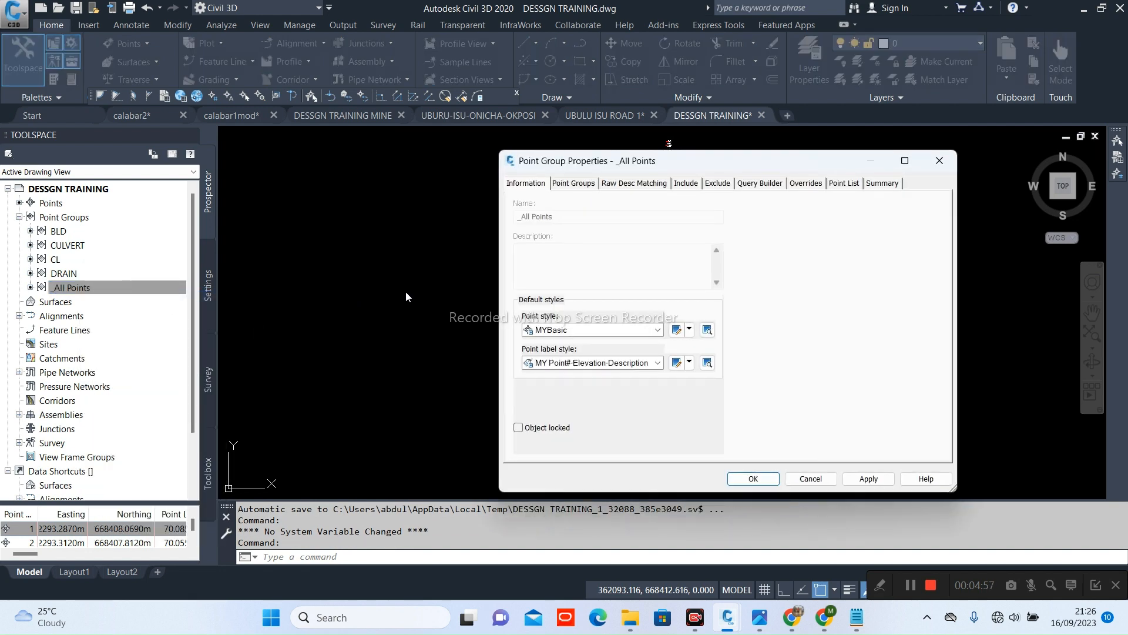
pyautogui.click(844, 183)
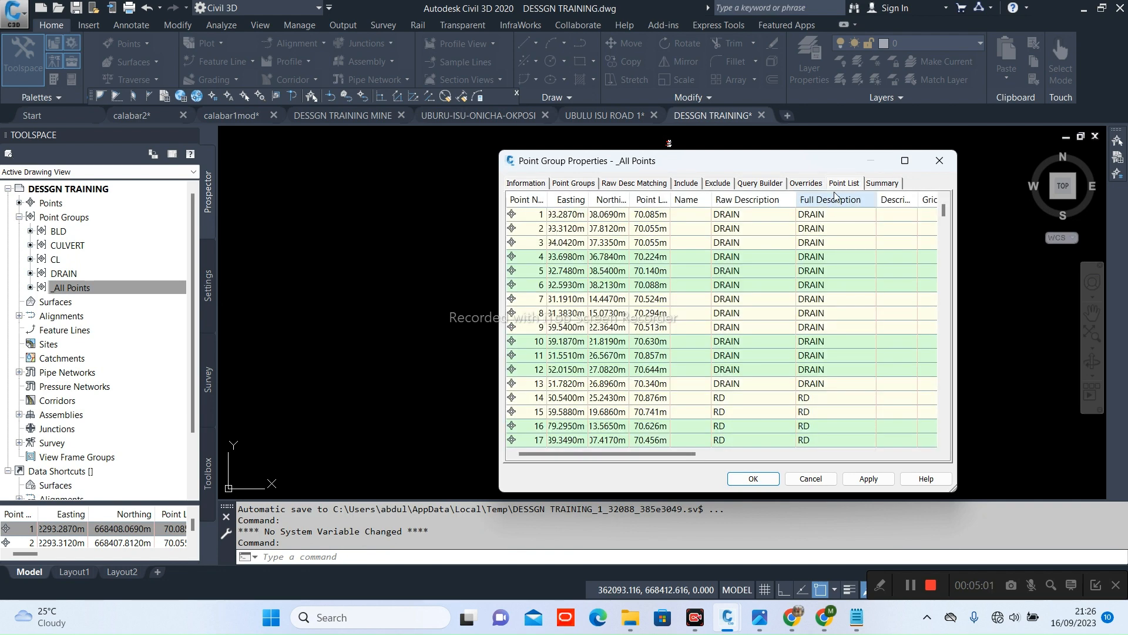
pyautogui.click(805, 184)
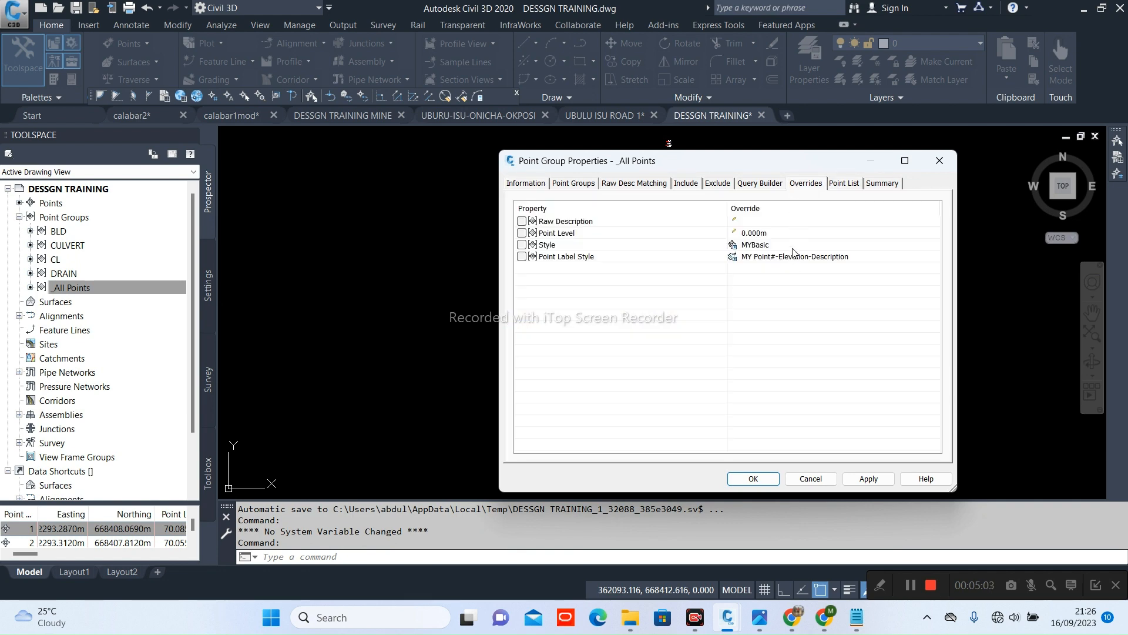
pyautogui.click(522, 245)
pyautogui.click(522, 256)
# Set the _All Points group's Style override to <none>
pyautogui.click(789, 245)
pyautogui.click(788, 246)
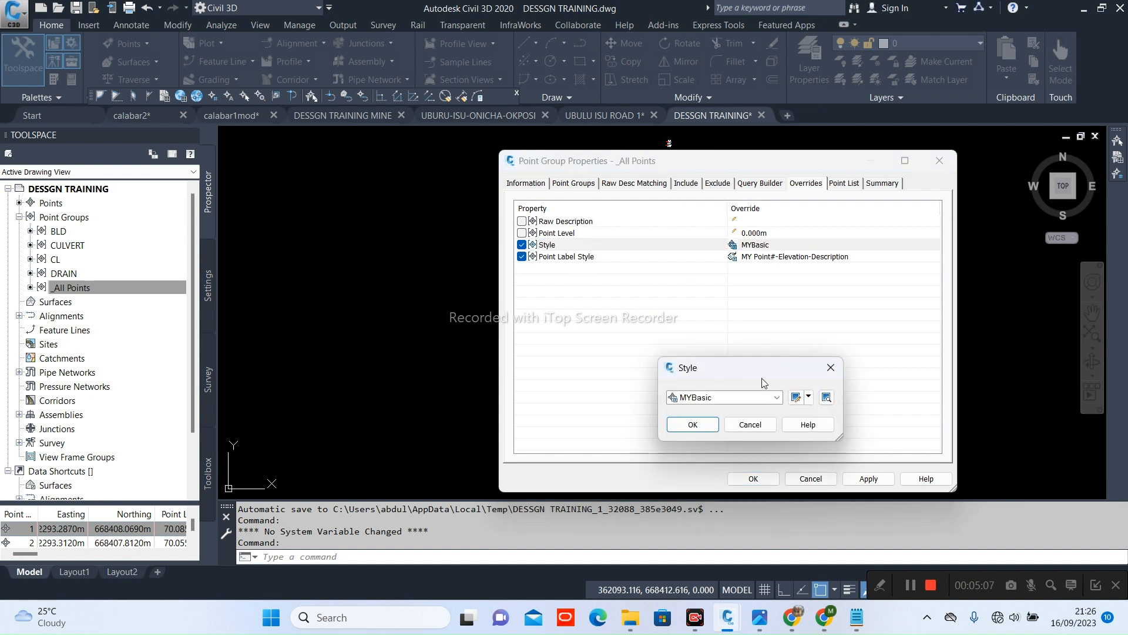
pyautogui.click(777, 398)
pyautogui.scroll(4, 701, 415)
pyautogui.scroll(1, 702, 415)
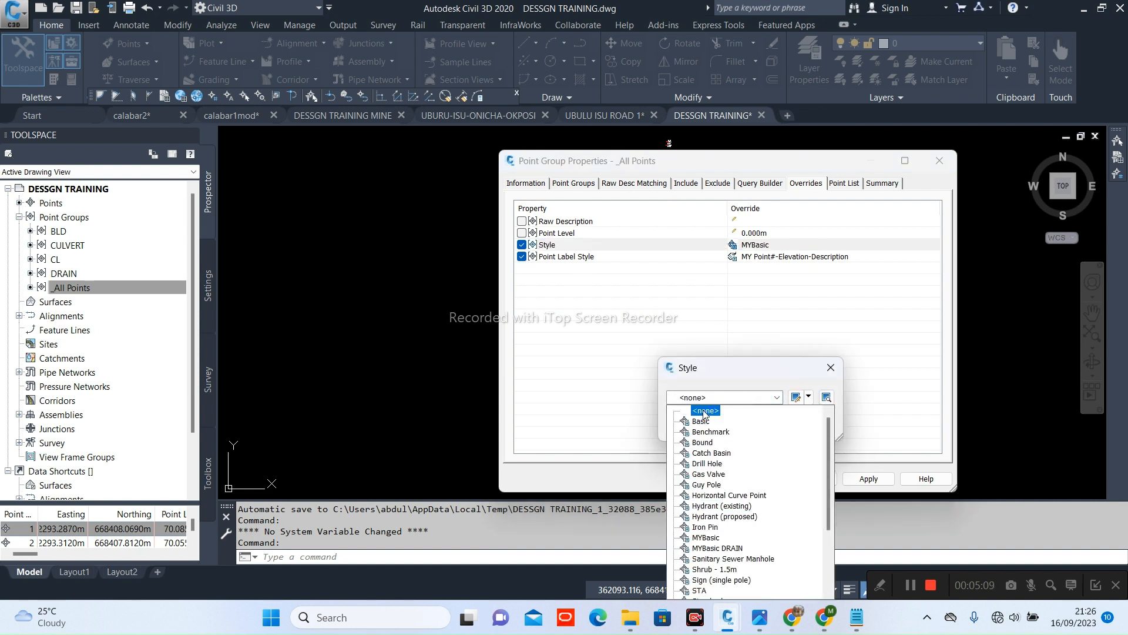
pyautogui.click(705, 411)
pyautogui.click(692, 426)
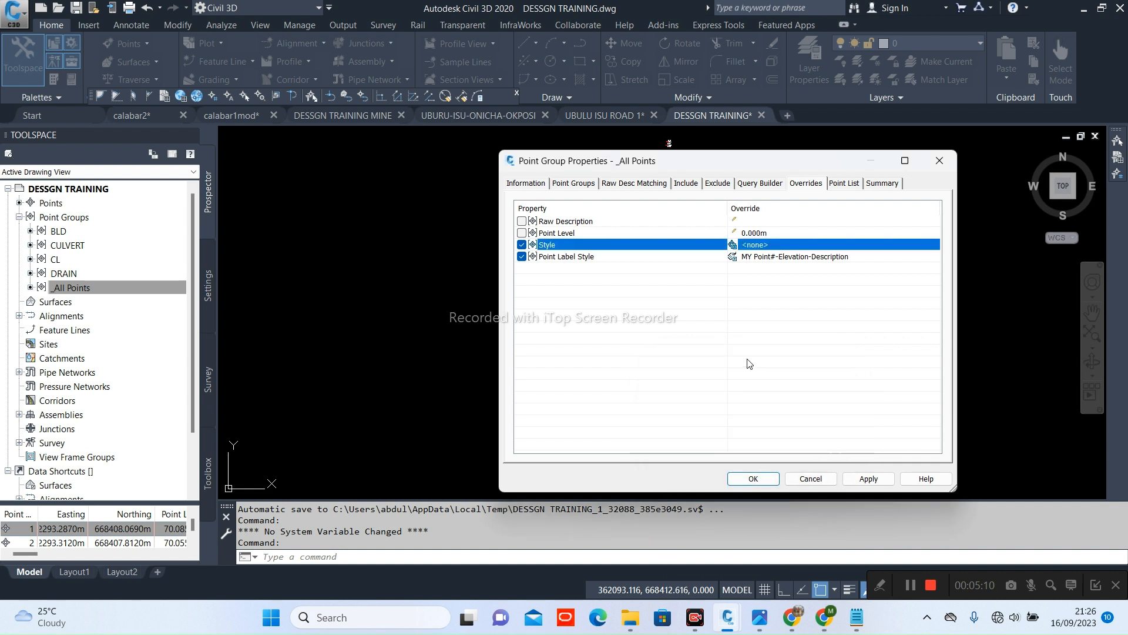
# Set the _All Points group's Point Label Style override to <none> and accept the group properties
pyautogui.click(785, 257)
pyautogui.click(786, 257)
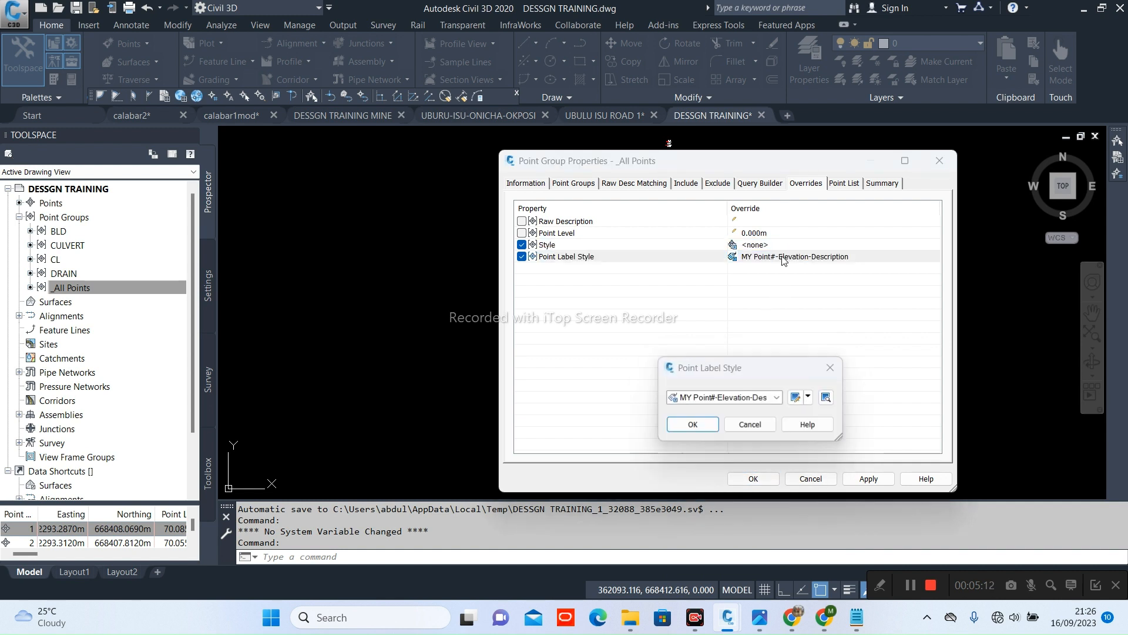
pyautogui.click(777, 397)
pyautogui.click(701, 411)
pyautogui.click(702, 431)
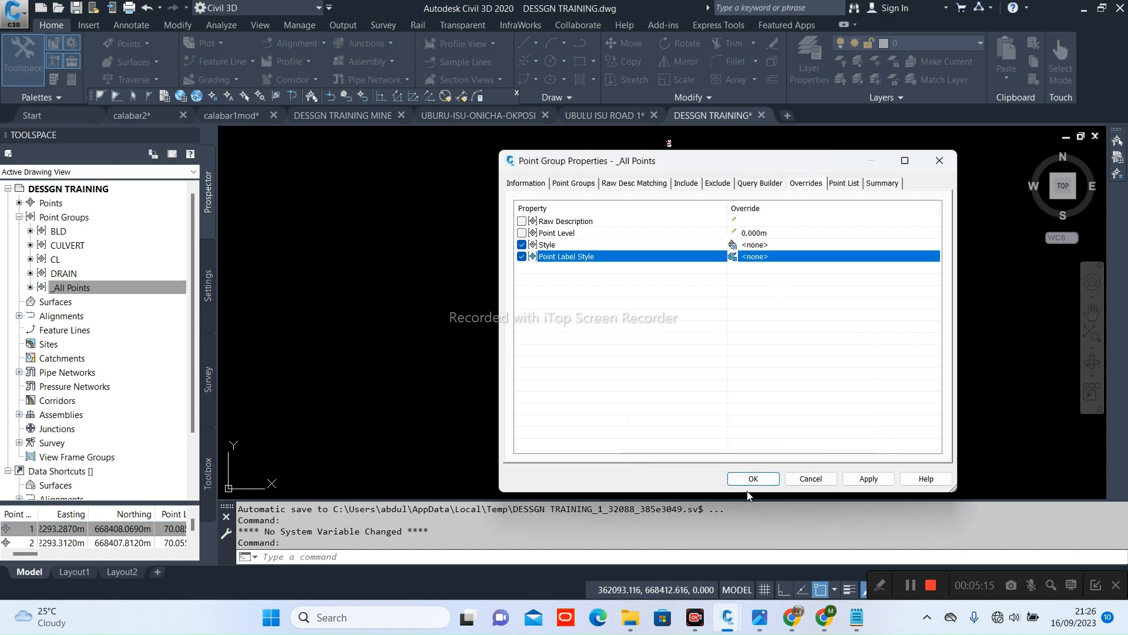
pyautogui.click(756, 477)
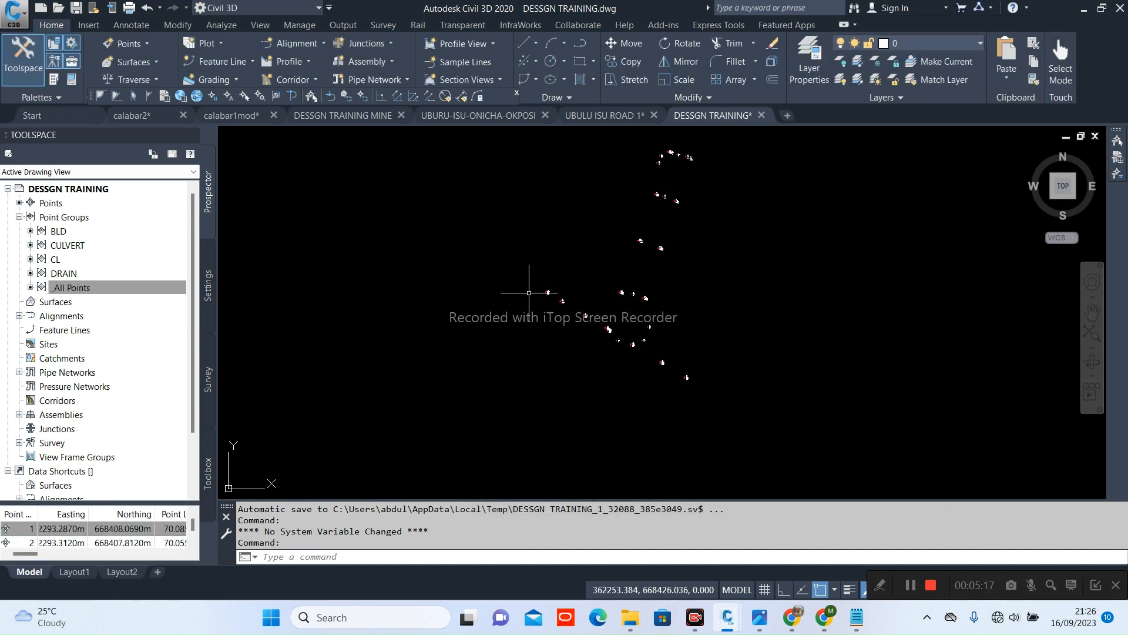
# Examine the point markers and labels of the different groups up close and across the whole survey
pyautogui.scroll(5, 618, 265)
pyautogui.scroll(3, 491, 245)
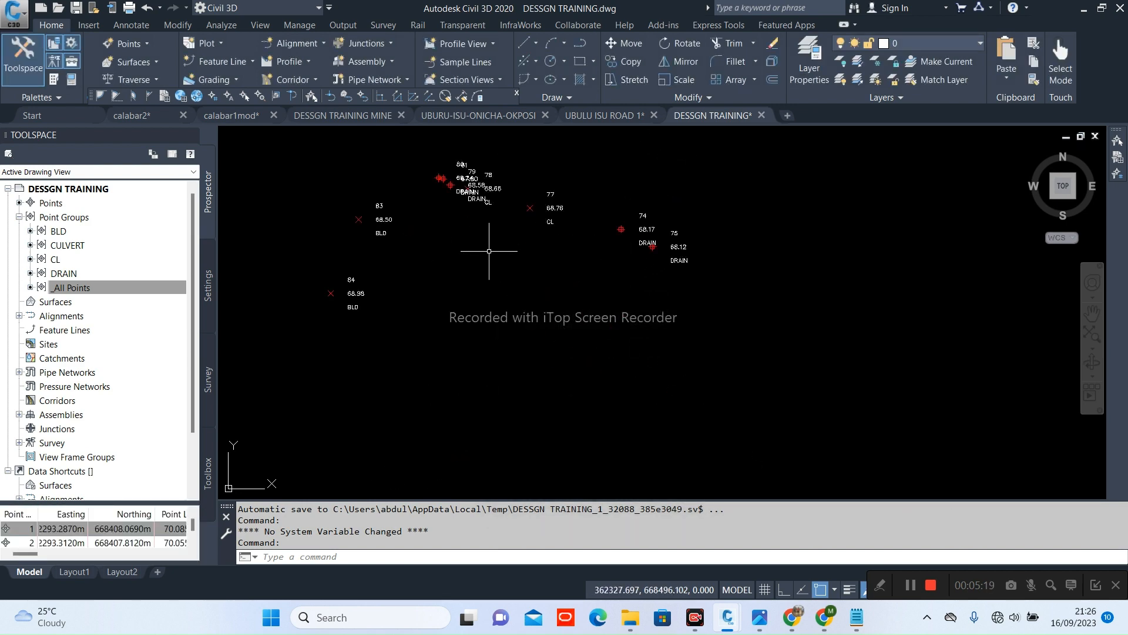
pyautogui.scroll(-6, 504, 231)
pyautogui.scroll(-2, 550, 282)
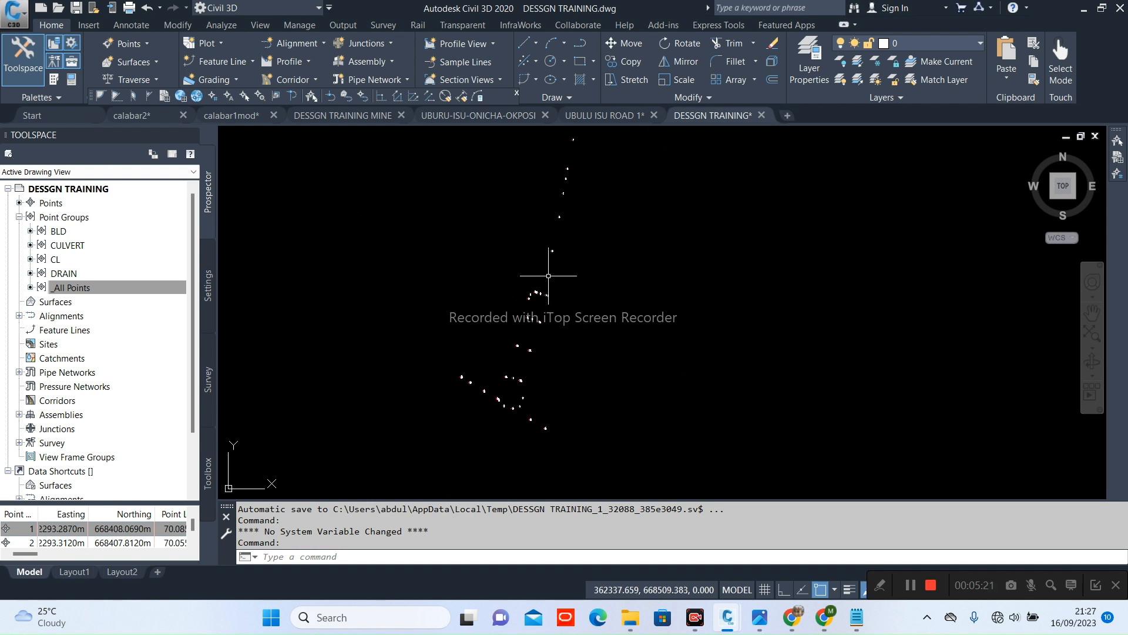
pyautogui.scroll(9, 554, 242)
pyautogui.scroll(-3, 546, 257)
pyautogui.scroll(-4, 544, 260)
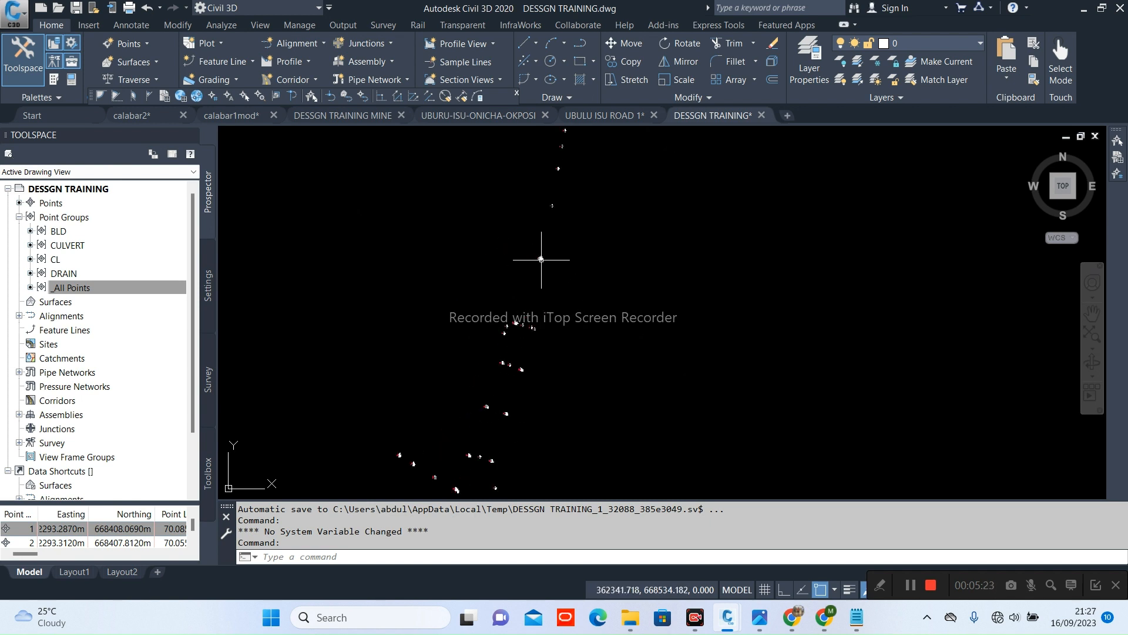
pyautogui.scroll(2, 562, 210)
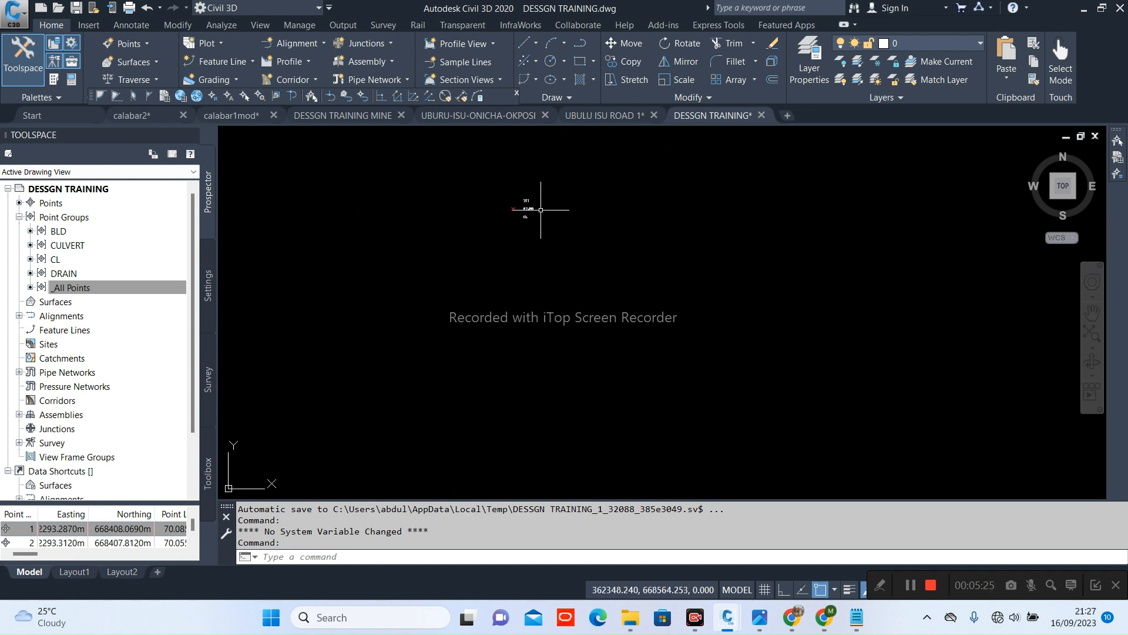
pyautogui.scroll(3, 529, 206)
pyautogui.scroll(-3, 516, 227)
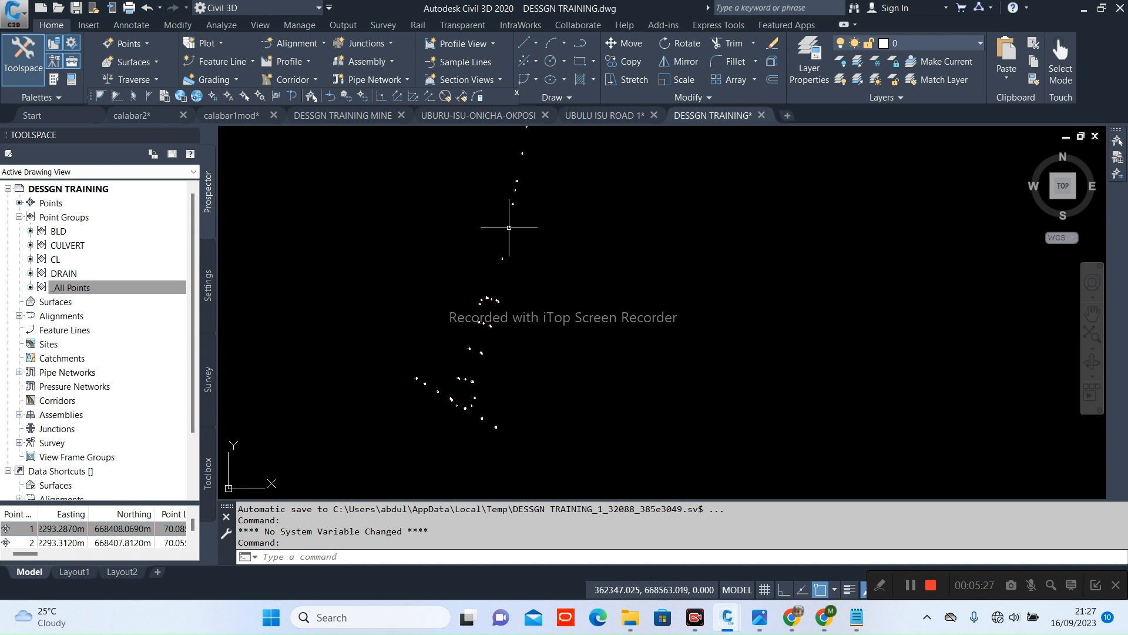
pyautogui.scroll(5, 492, 219)
pyautogui.scroll(-5, 490, 217)
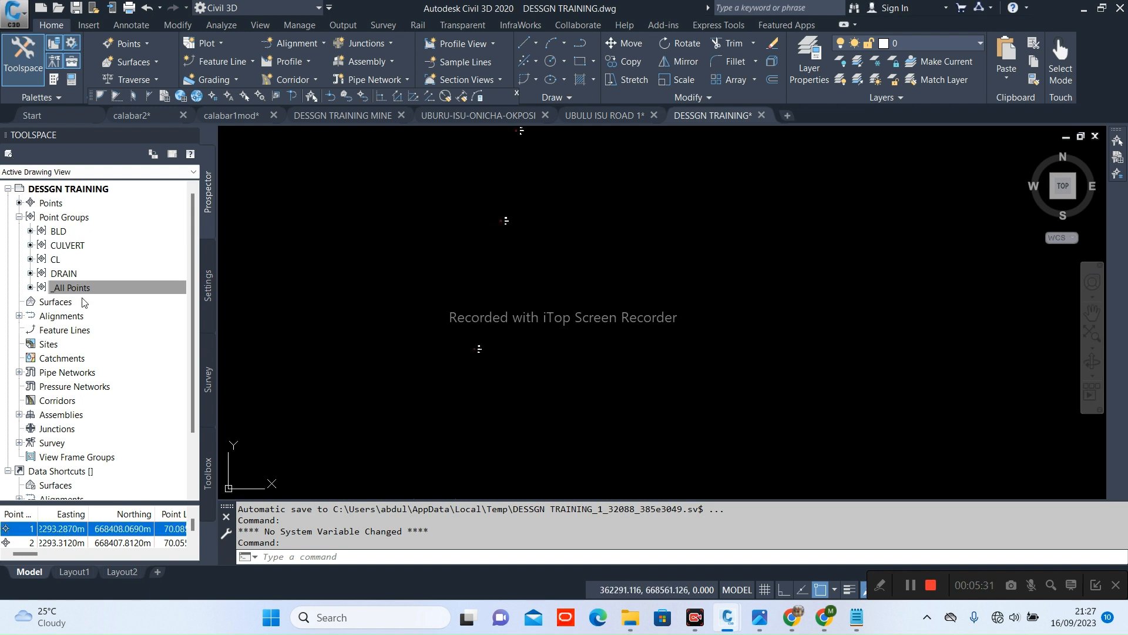
pyautogui.moveTo(71, 281)
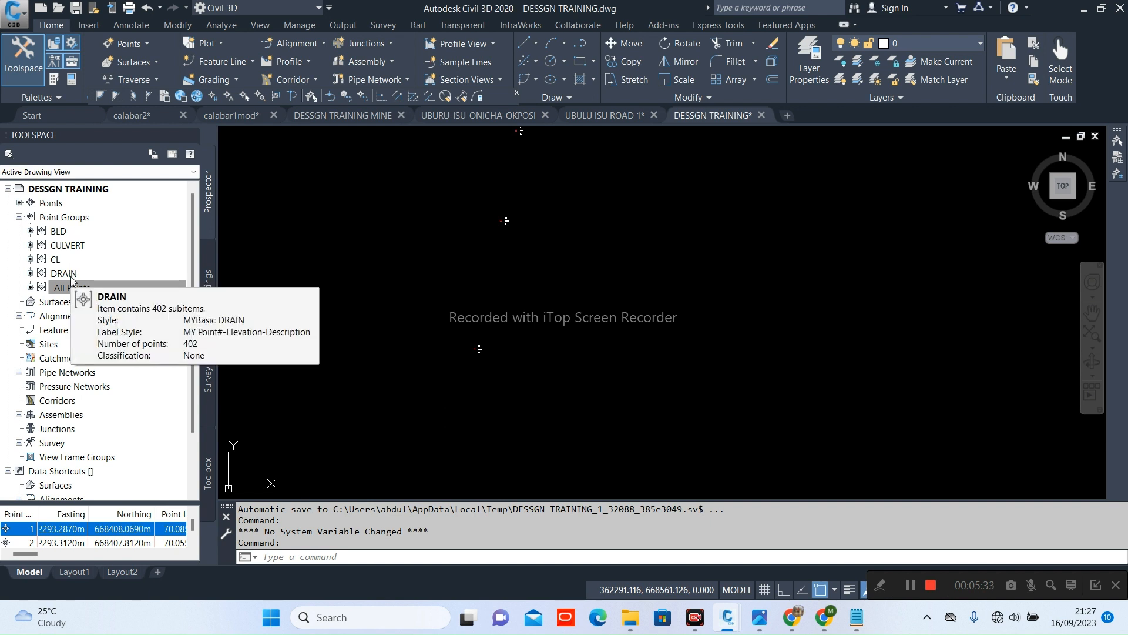
pyautogui.scroll(-4, 503, 302)
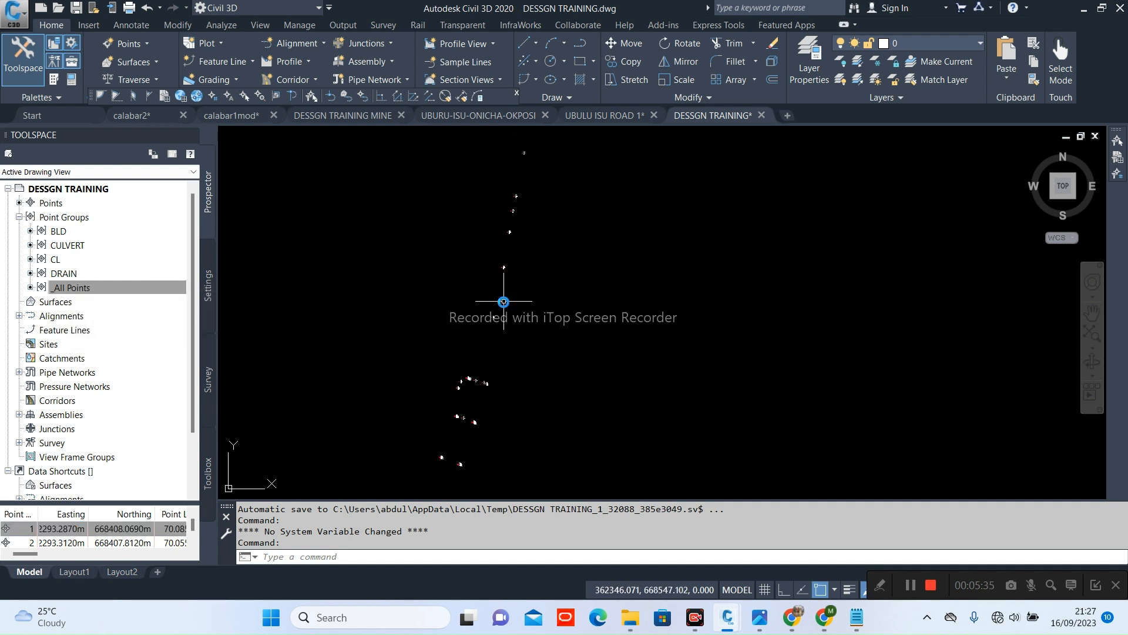
pyautogui.scroll(5, 466, 367)
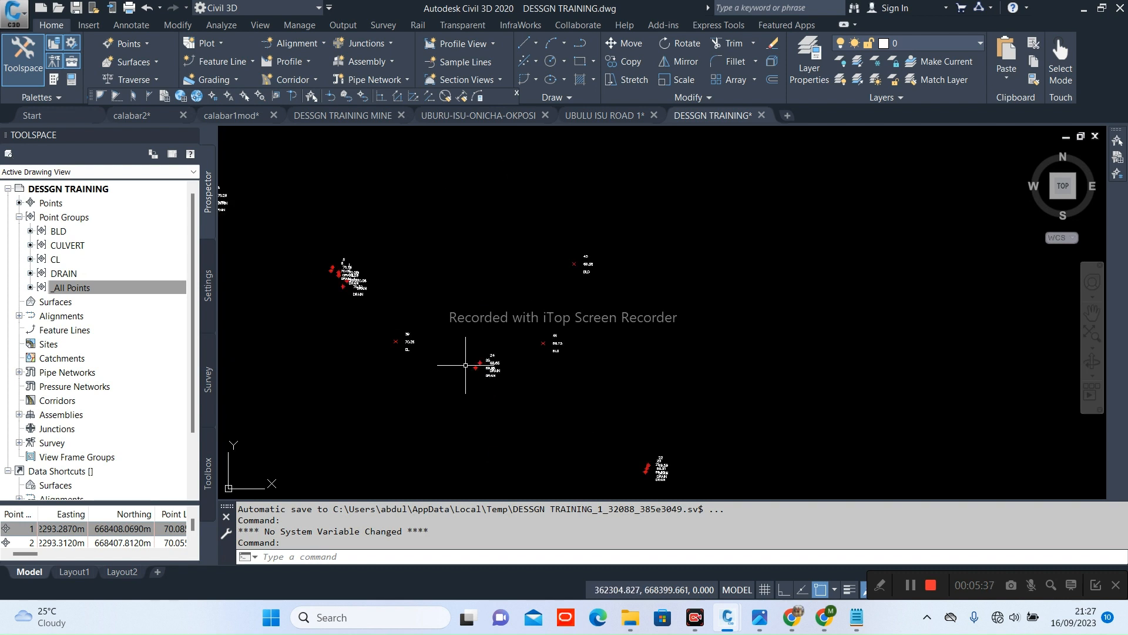
pyautogui.scroll(-3, 429, 326)
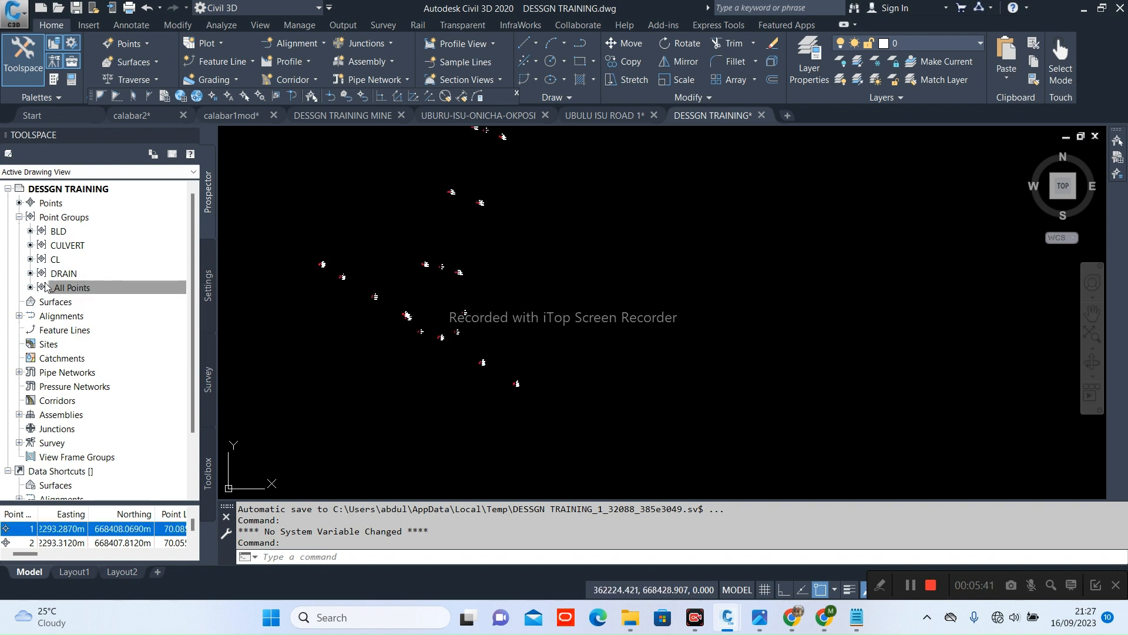
pyautogui.scroll(6, 509, 382)
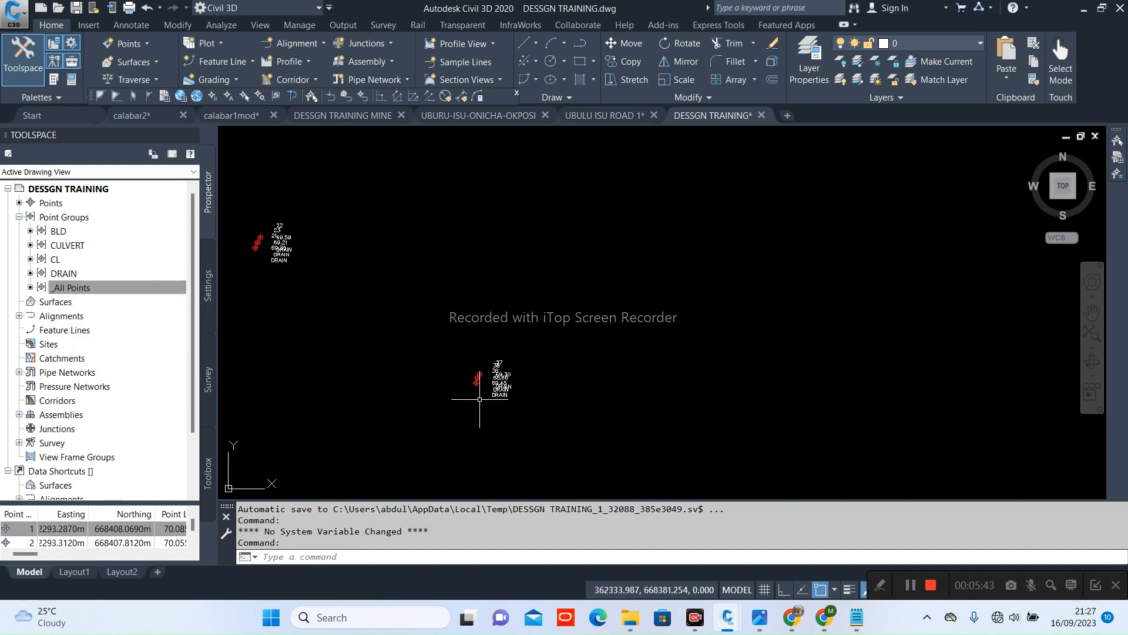
pyautogui.click(68, 275)
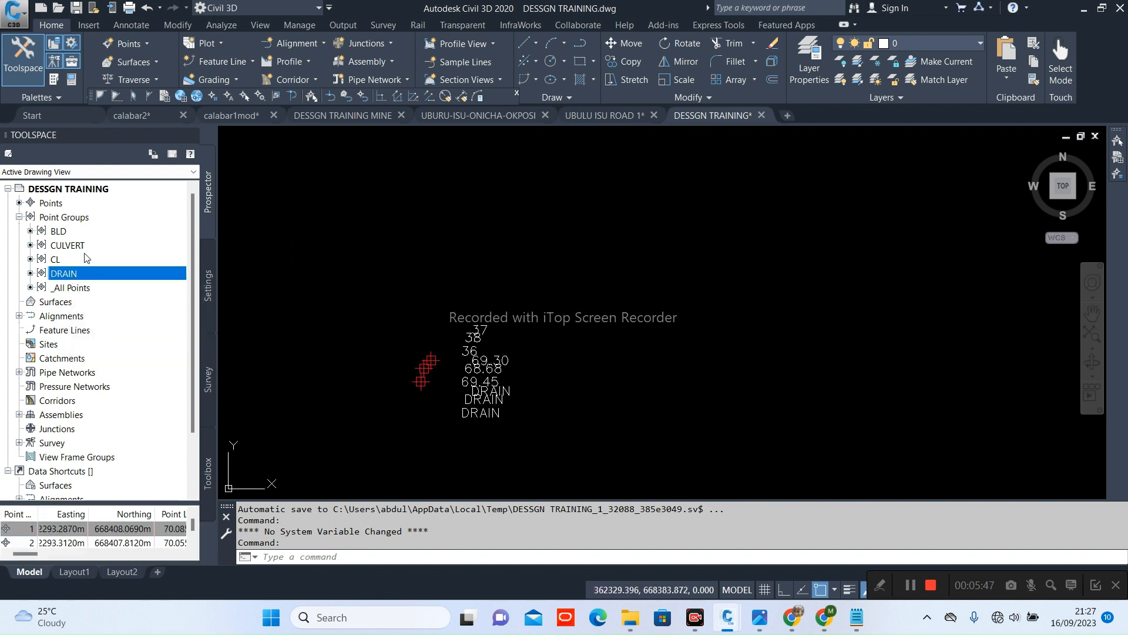
pyautogui.click(80, 219)
pyautogui.rightClick(81, 218)
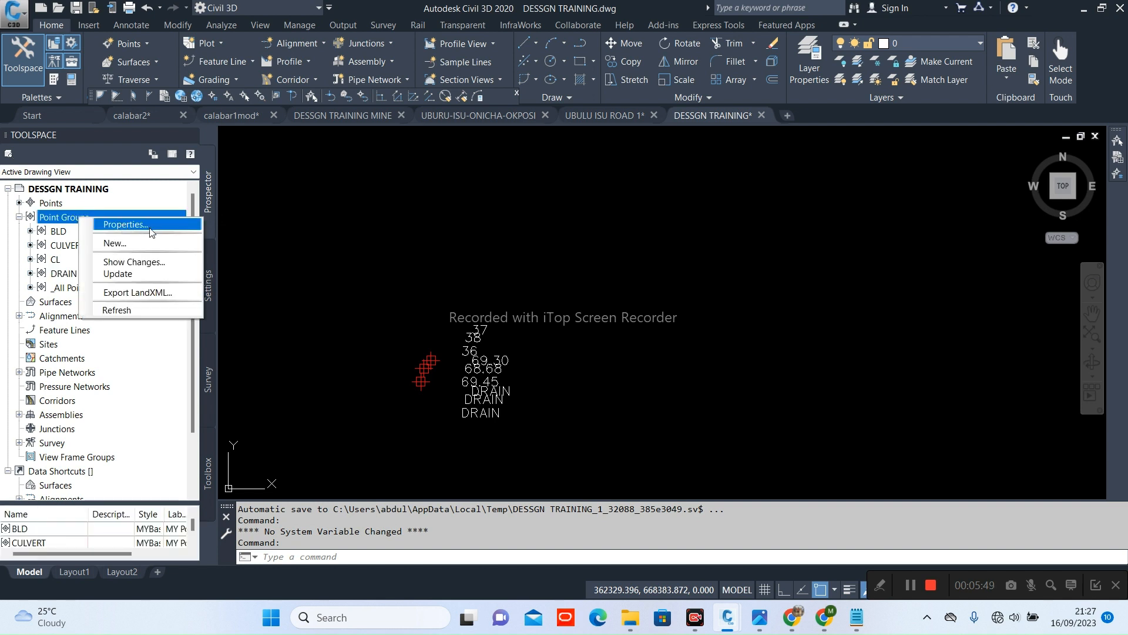
pyautogui.click(141, 224)
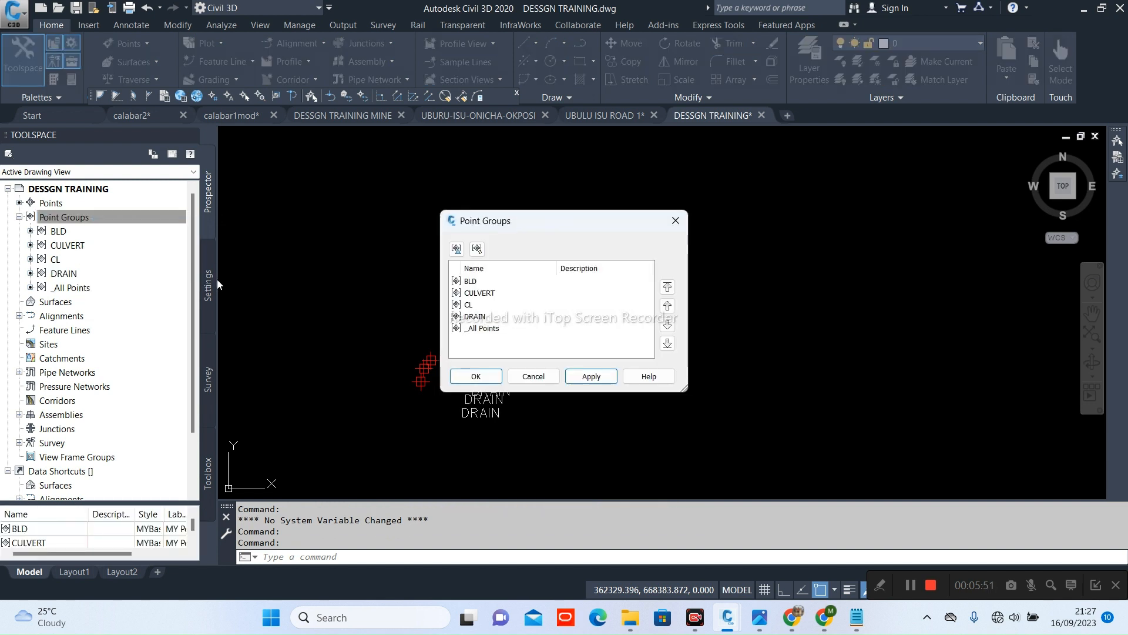
pyautogui.click(477, 376)
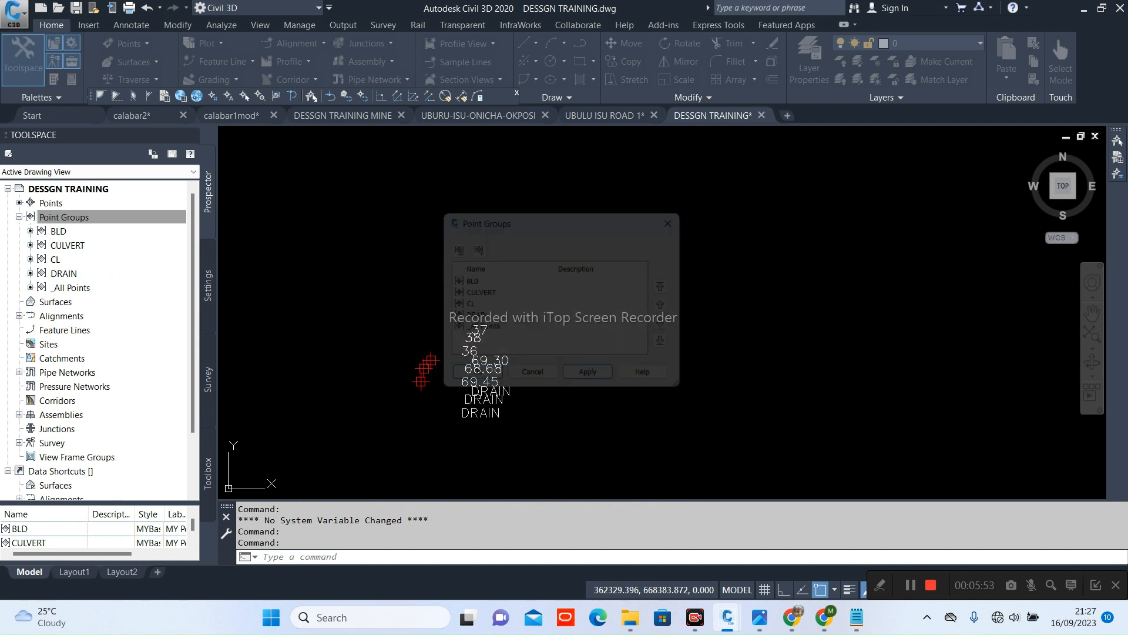
# Move the DRAIN point group below _All Points in the point group display order and accept the new order
pyautogui.rightClick(92, 220)
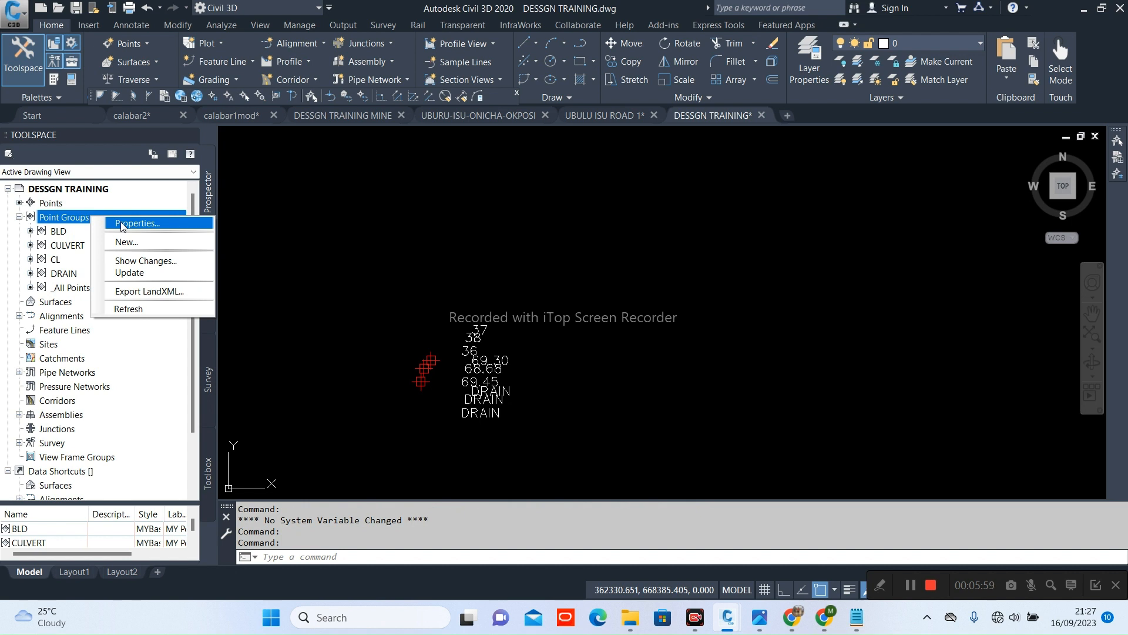
pyautogui.rightClick(69, 218)
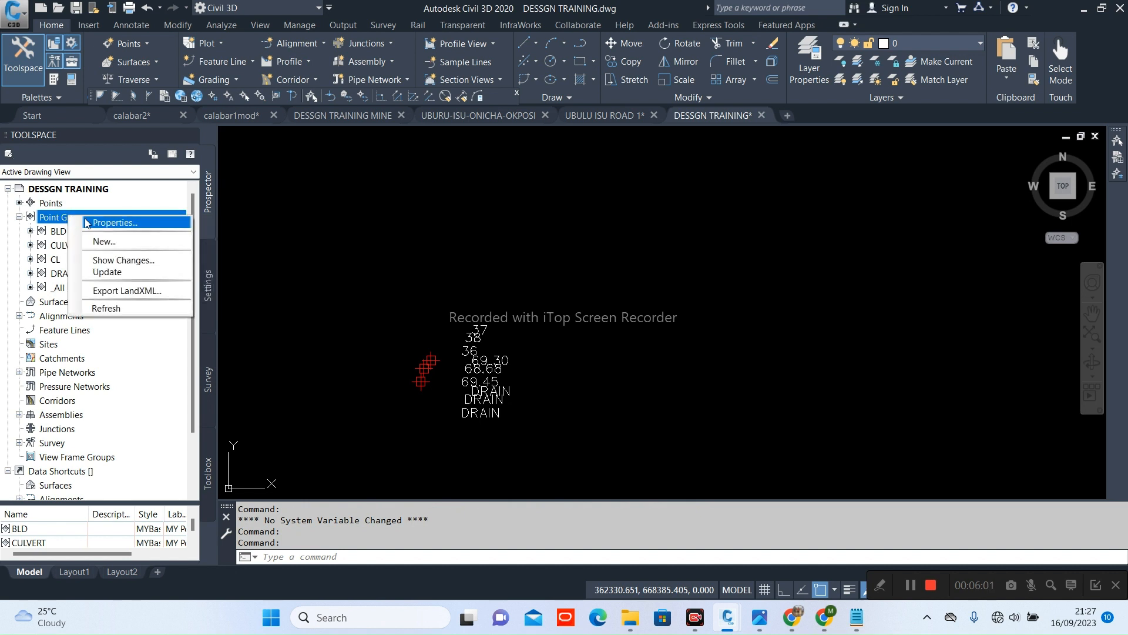
pyautogui.click(87, 223)
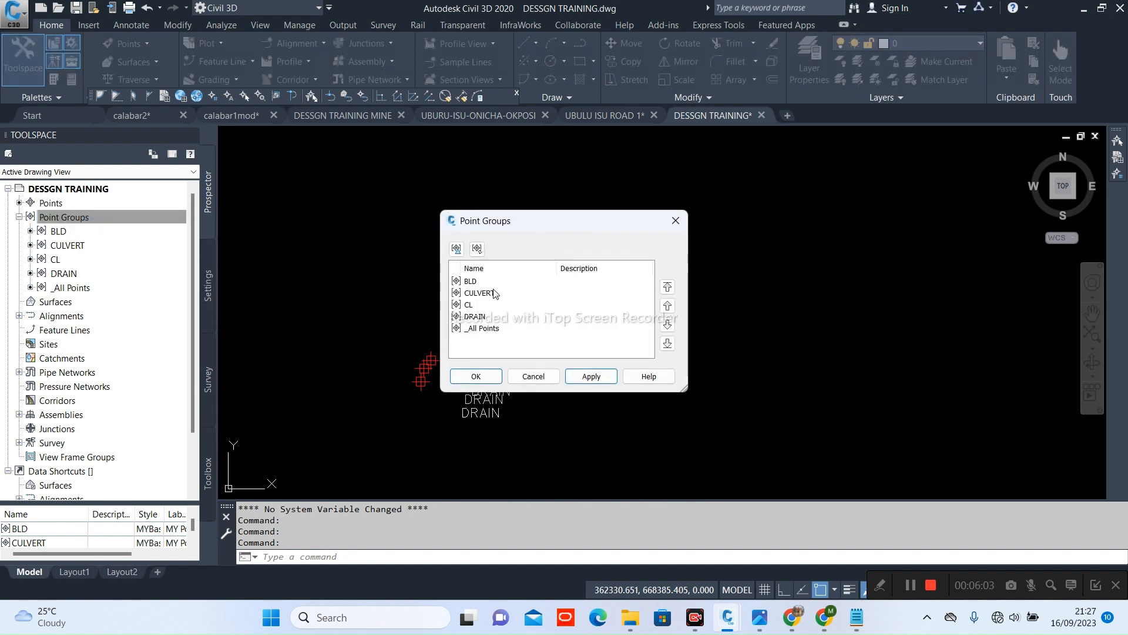
pyautogui.click(476, 321)
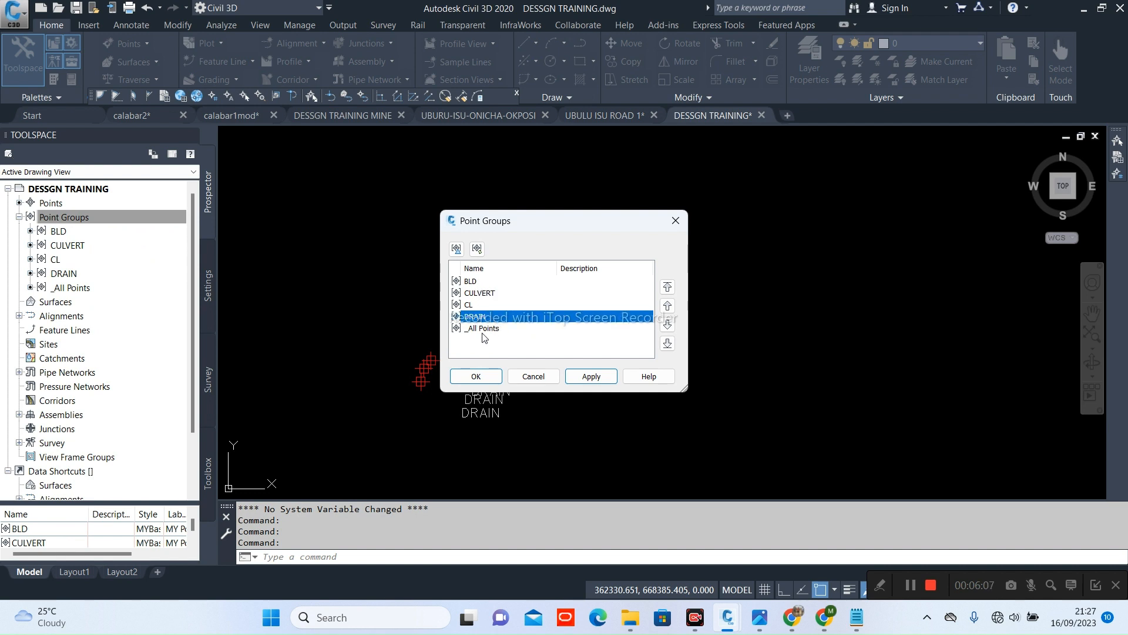
pyautogui.click(668, 330)
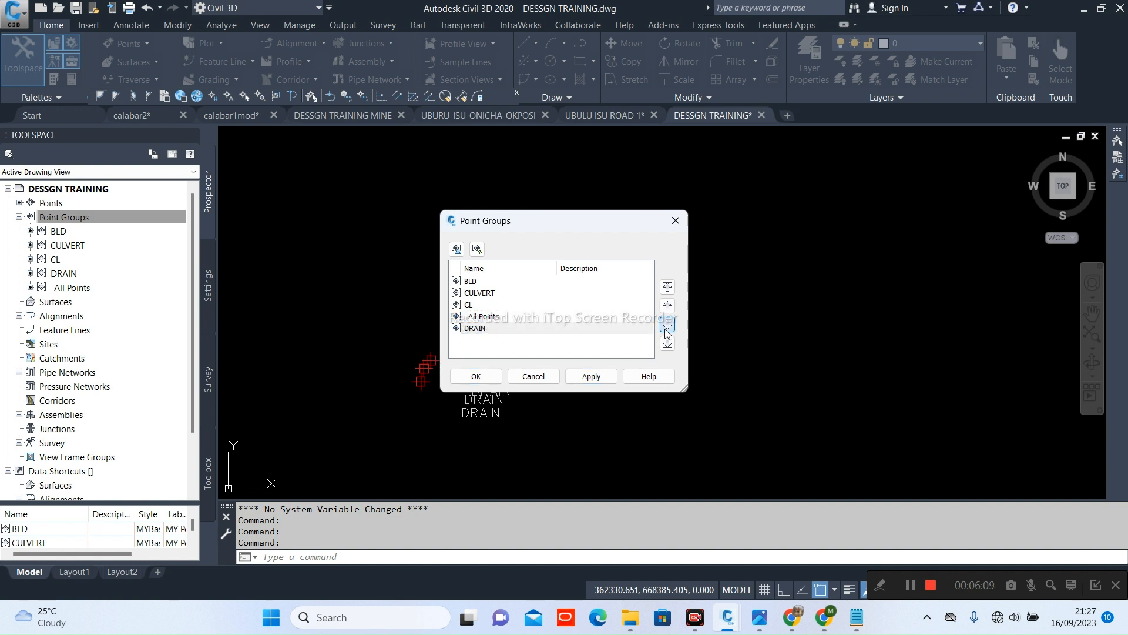
pyautogui.click(487, 377)
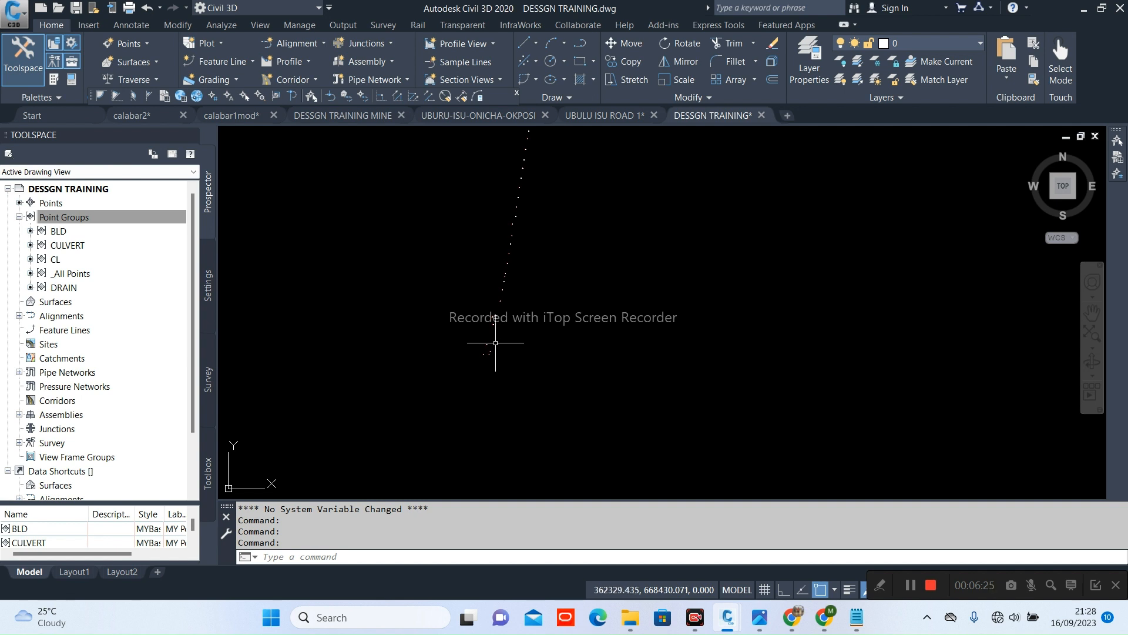
pyautogui.scroll(4, 506, 305)
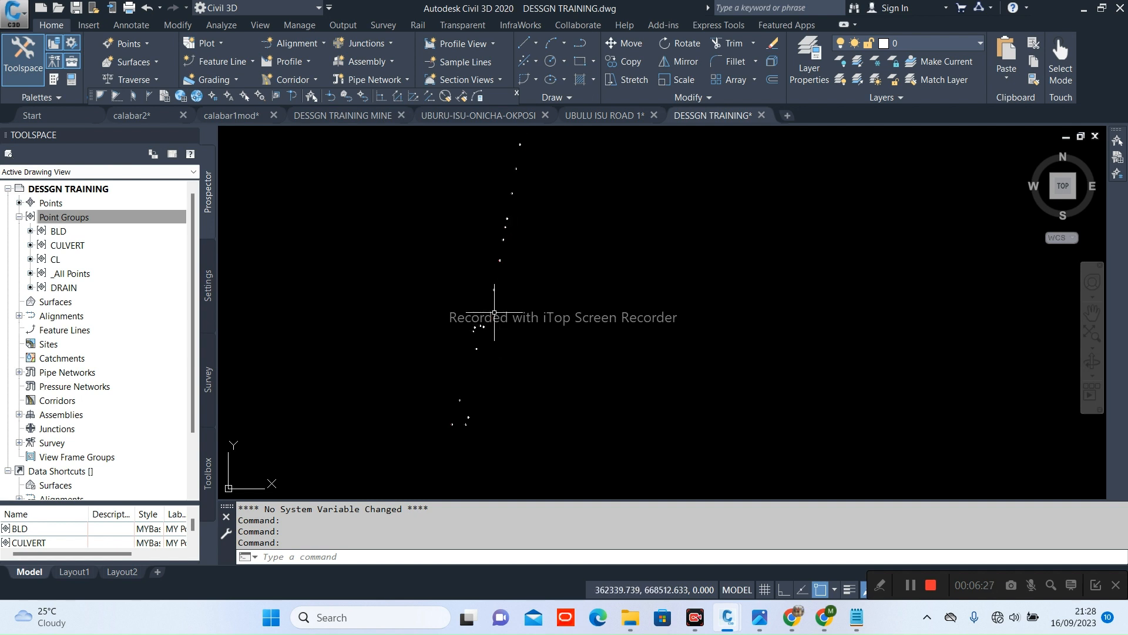
pyautogui.scroll(-2, 483, 314)
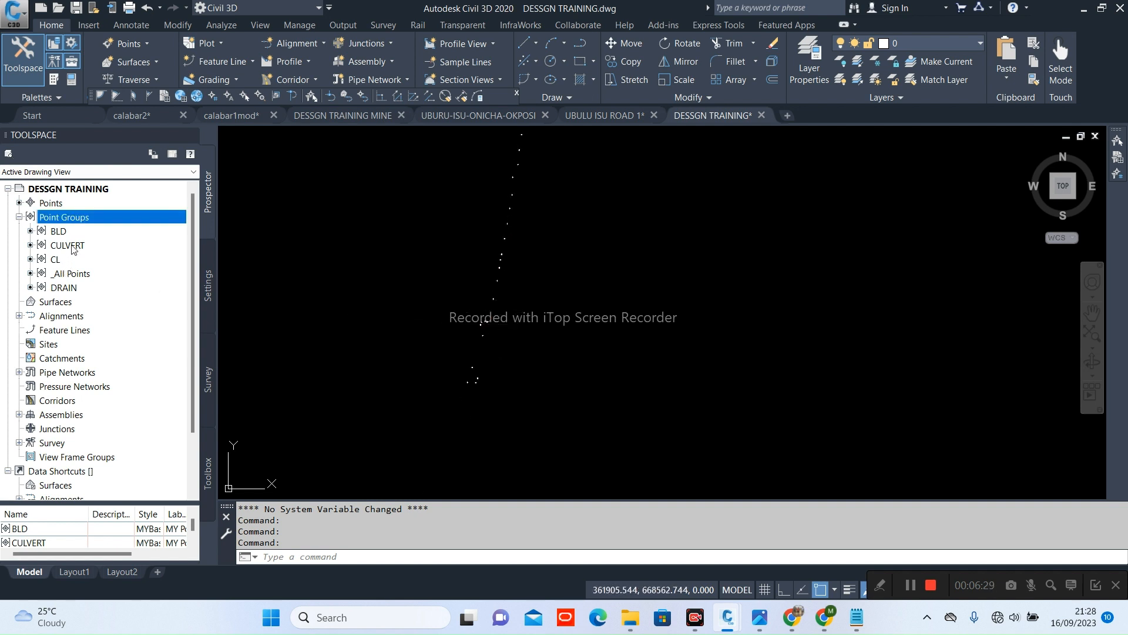
pyautogui.click(59, 232)
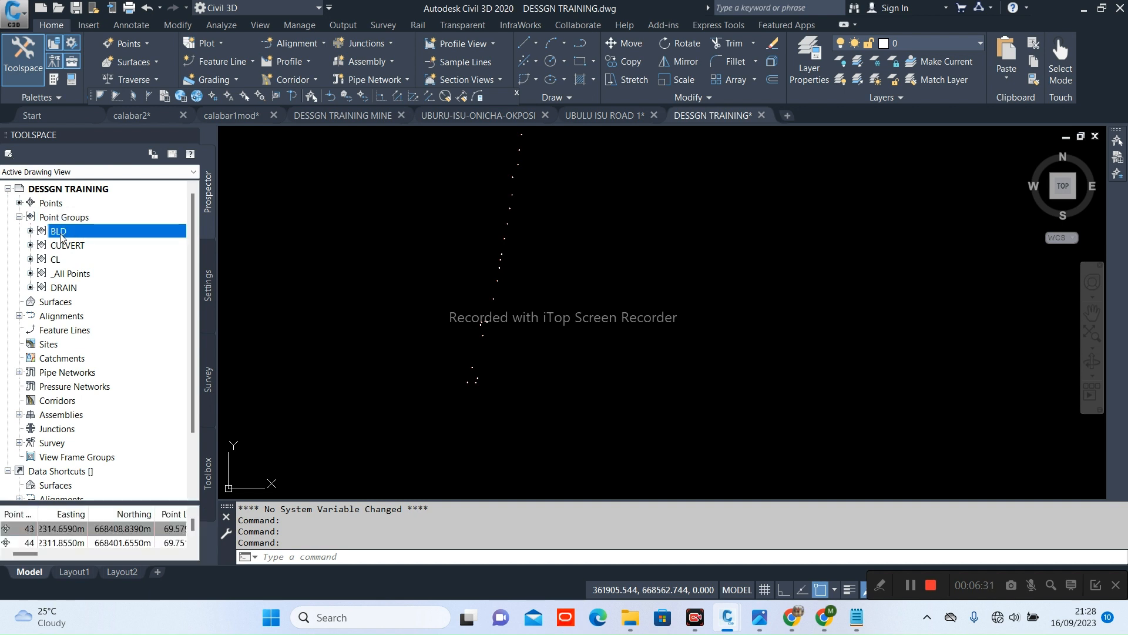
pyautogui.click(65, 288)
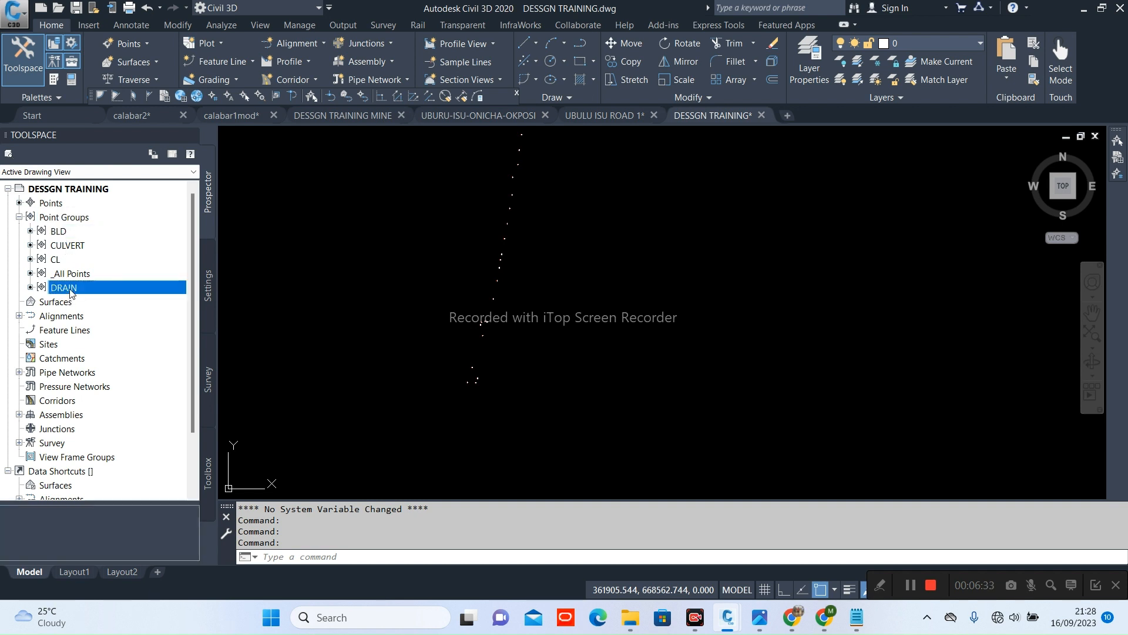
pyautogui.click(82, 220)
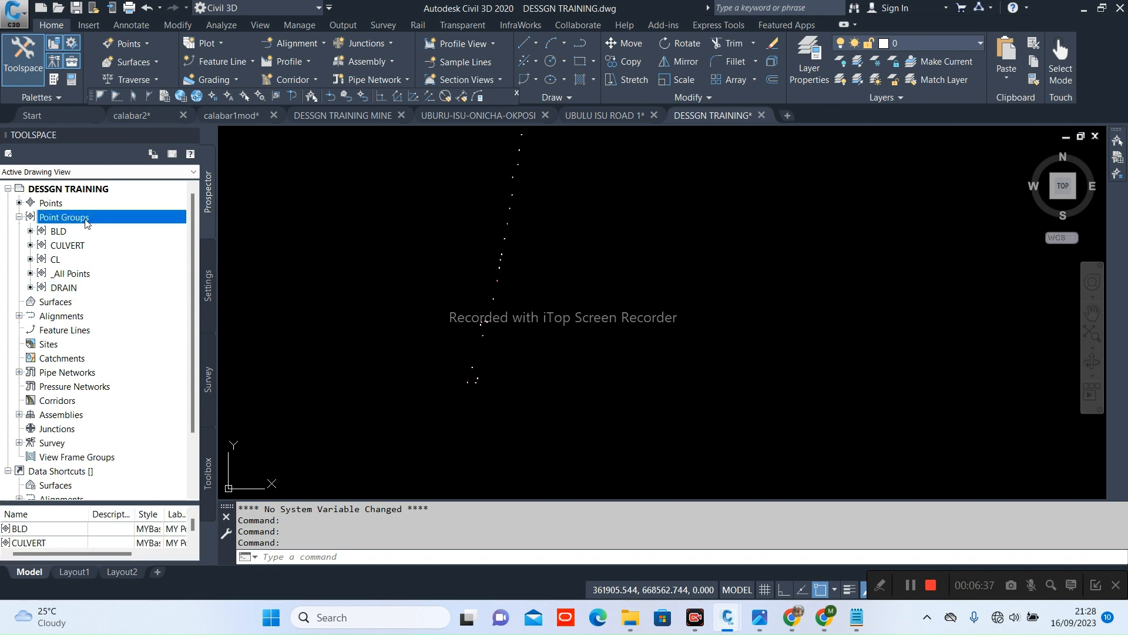
pyautogui.click(77, 231)
# Move the BLD point group below _All Points and DRAIN in the point group display order
pyautogui.click(85, 218)
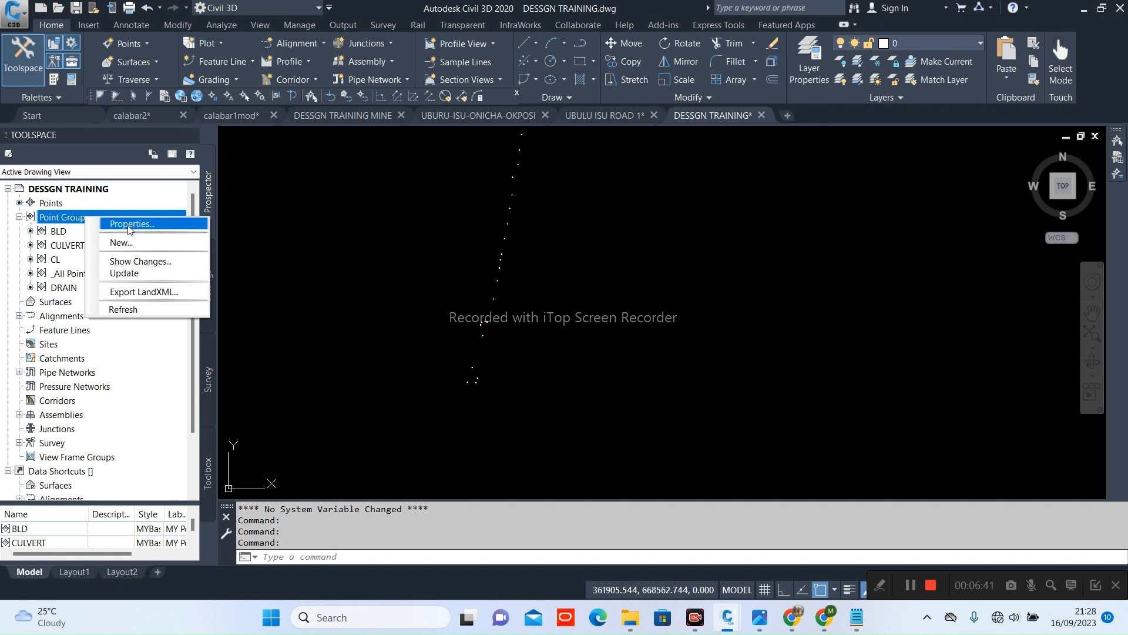
pyautogui.click(131, 229)
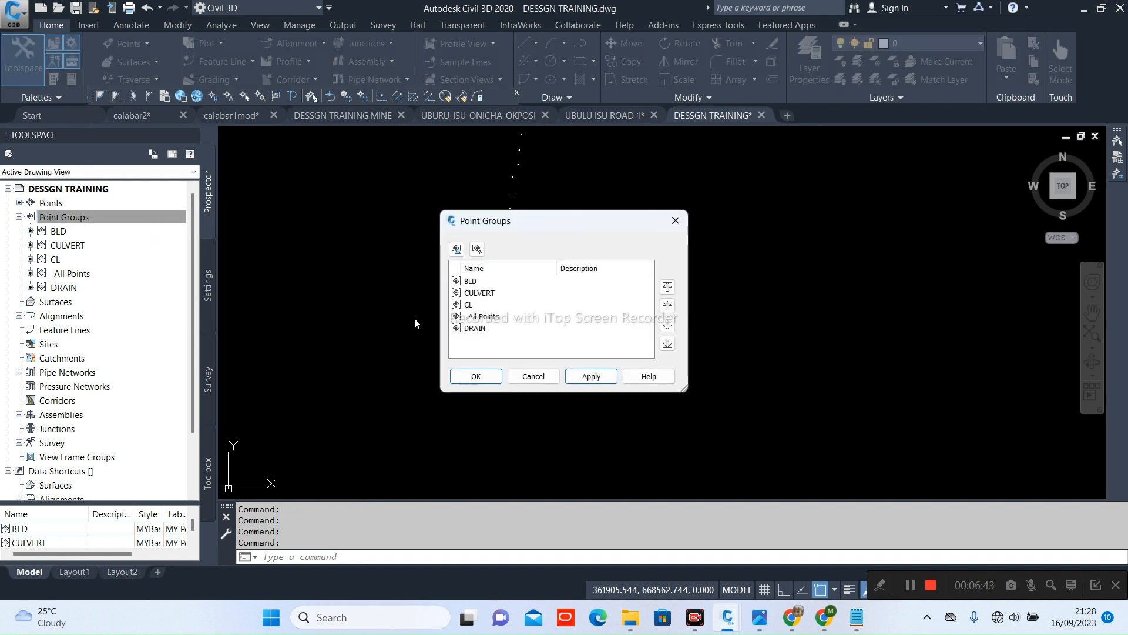
pyautogui.click(472, 294)
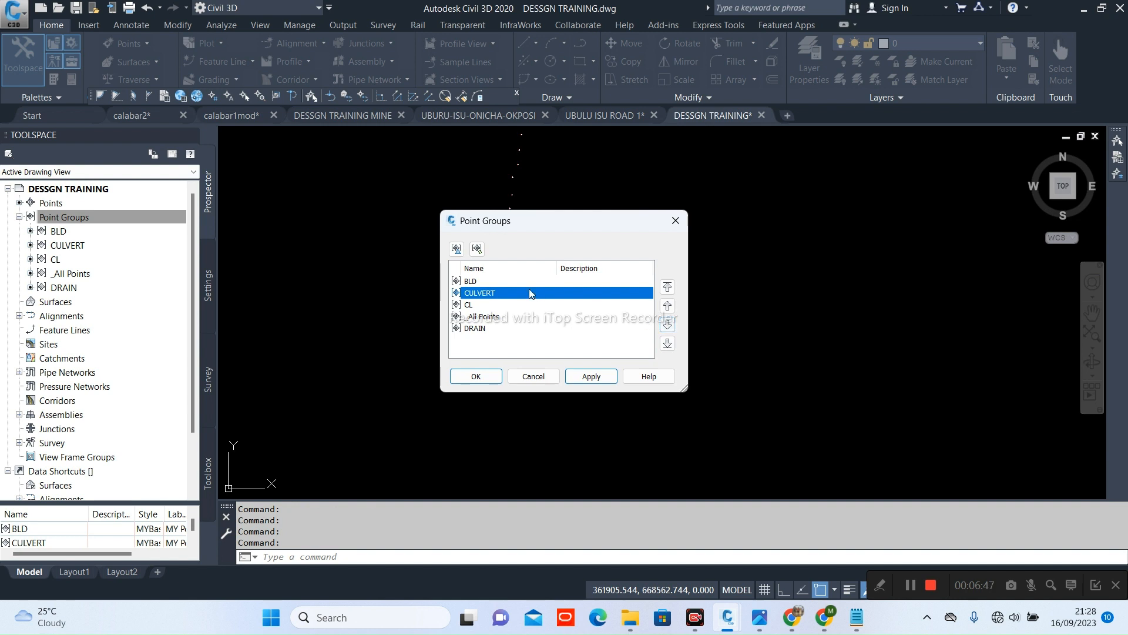
pyautogui.click(510, 285)
pyautogui.click(667, 324)
pyautogui.click(668, 324)
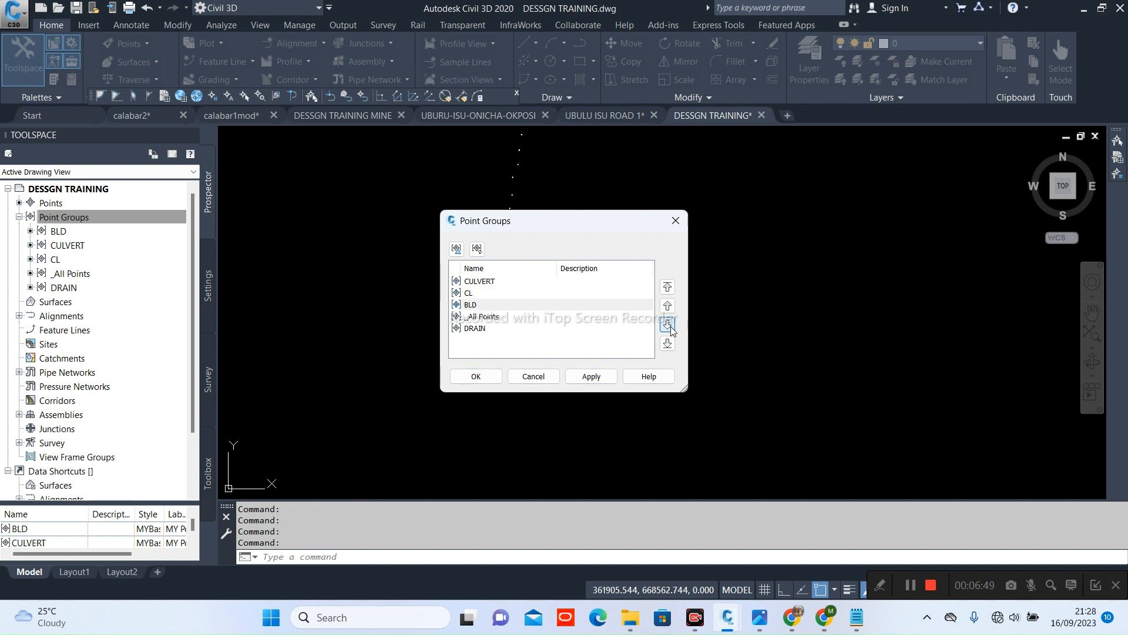
pyautogui.click(668, 323)
pyautogui.click(668, 324)
# Move the CL point group to the end of the display order and accept the new order
pyautogui.click(479, 293)
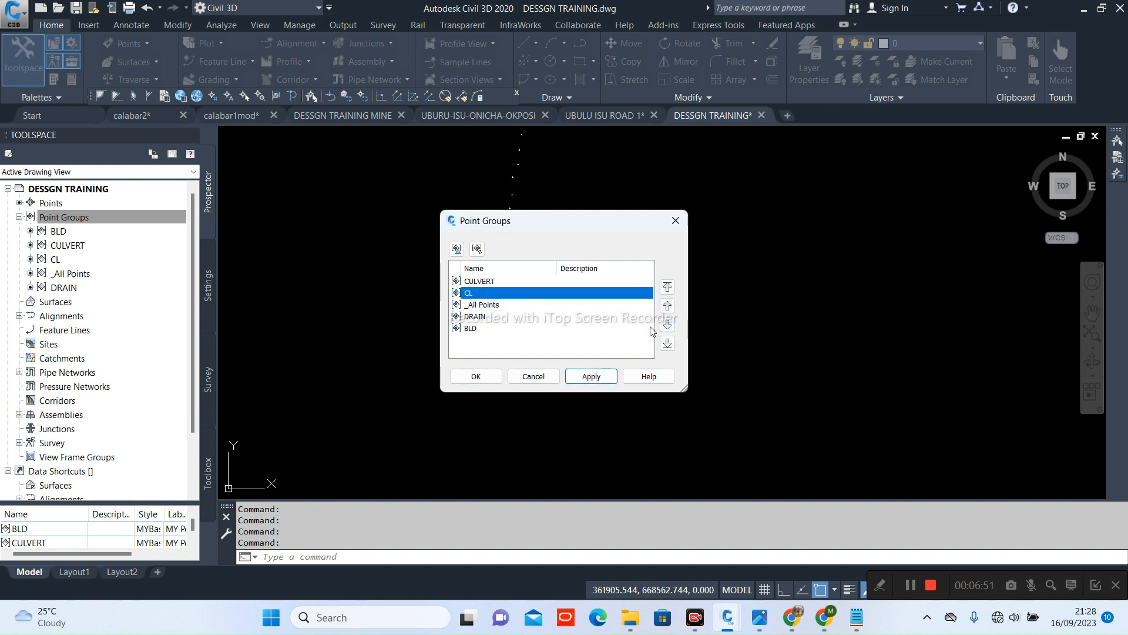
pyautogui.click(667, 344)
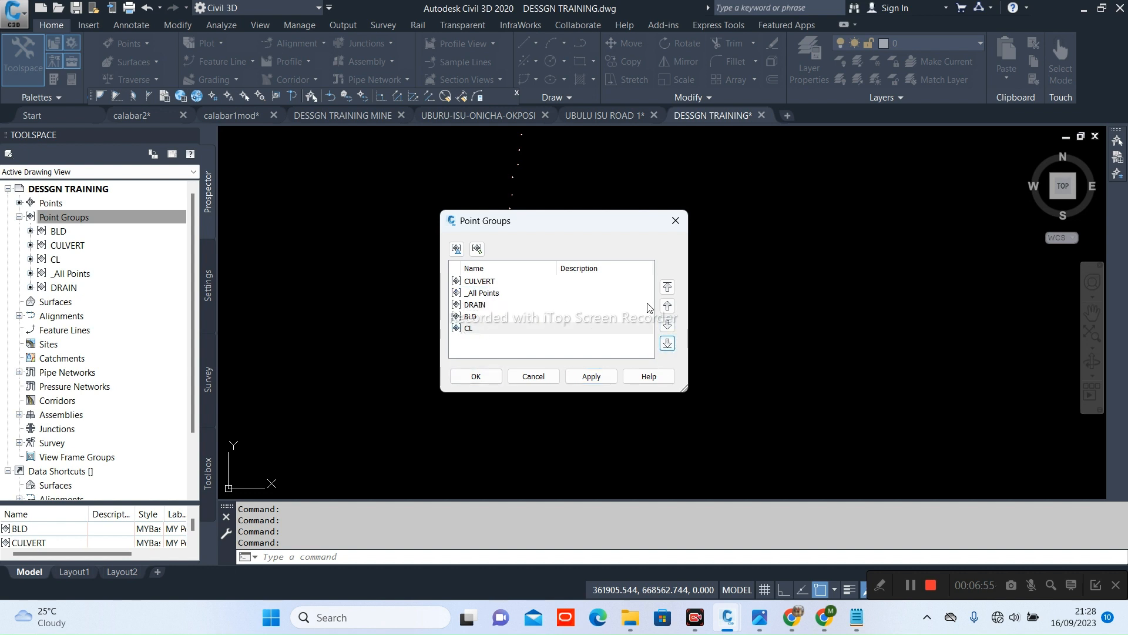
pyautogui.click(492, 284)
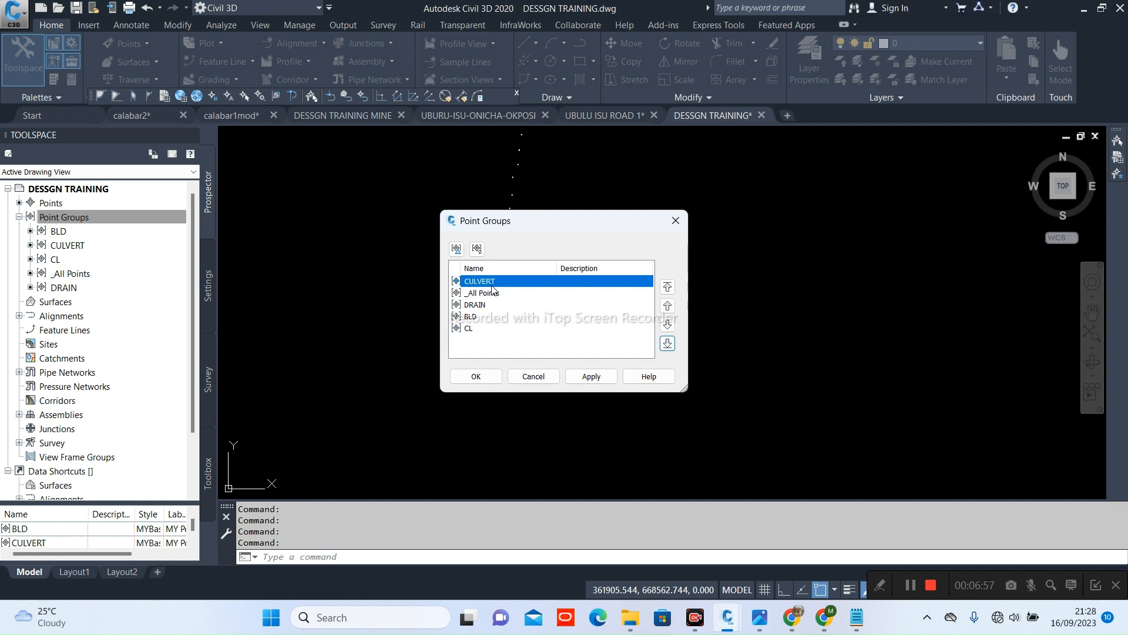
pyautogui.click(474, 377)
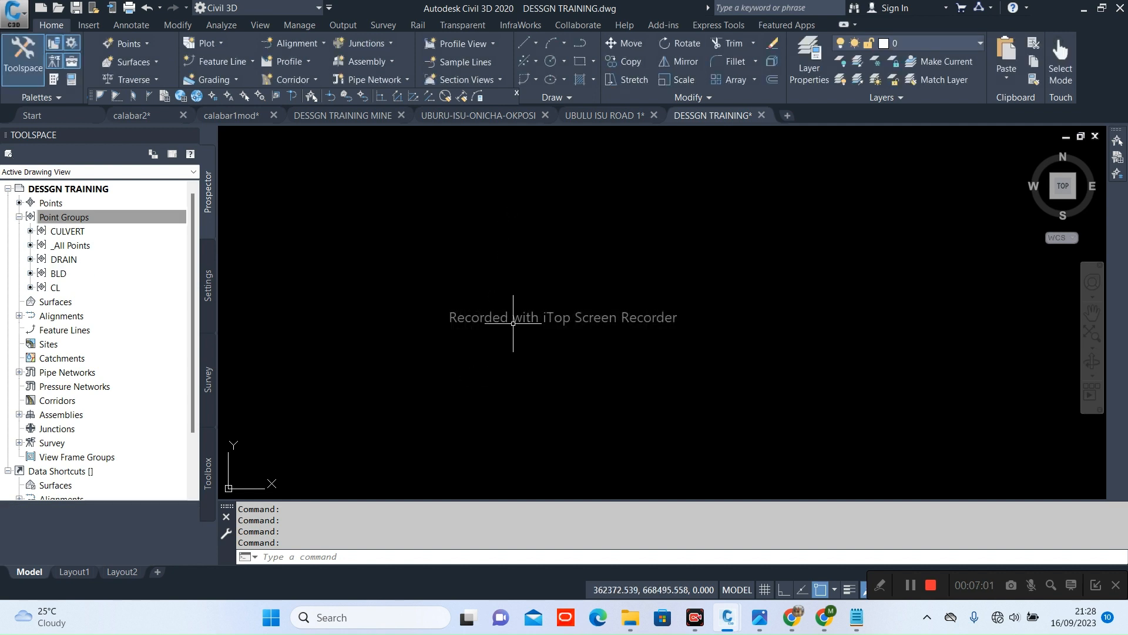
# Examine the markers and labels of the culvert points up close at several locations along the survey
pyautogui.scroll(10, 506, 260)
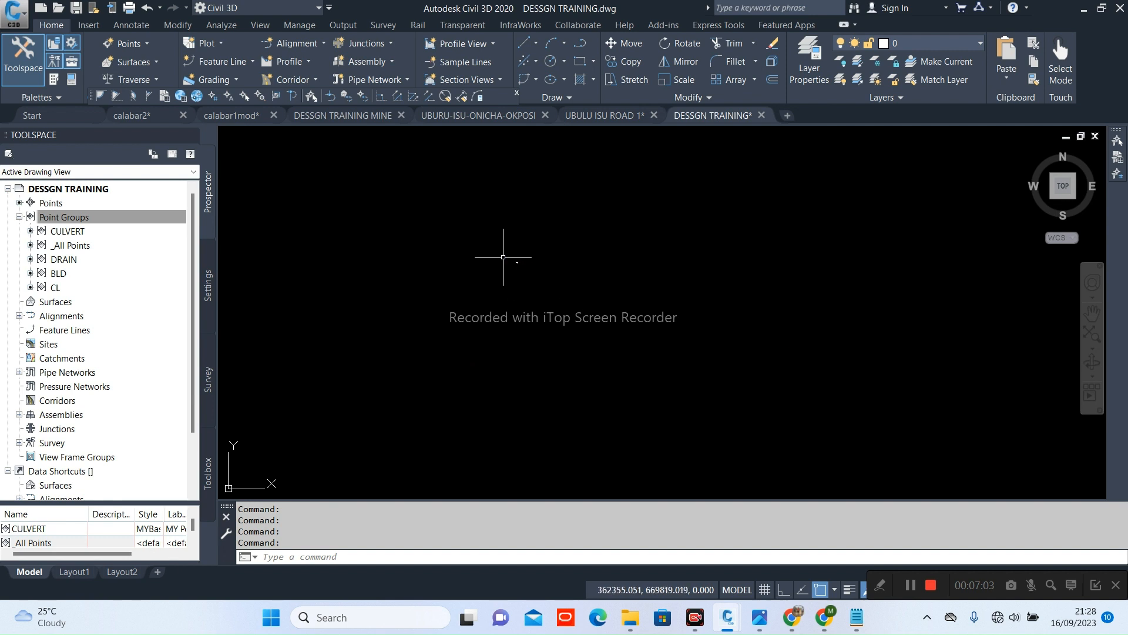
pyautogui.scroll(8, 582, 274)
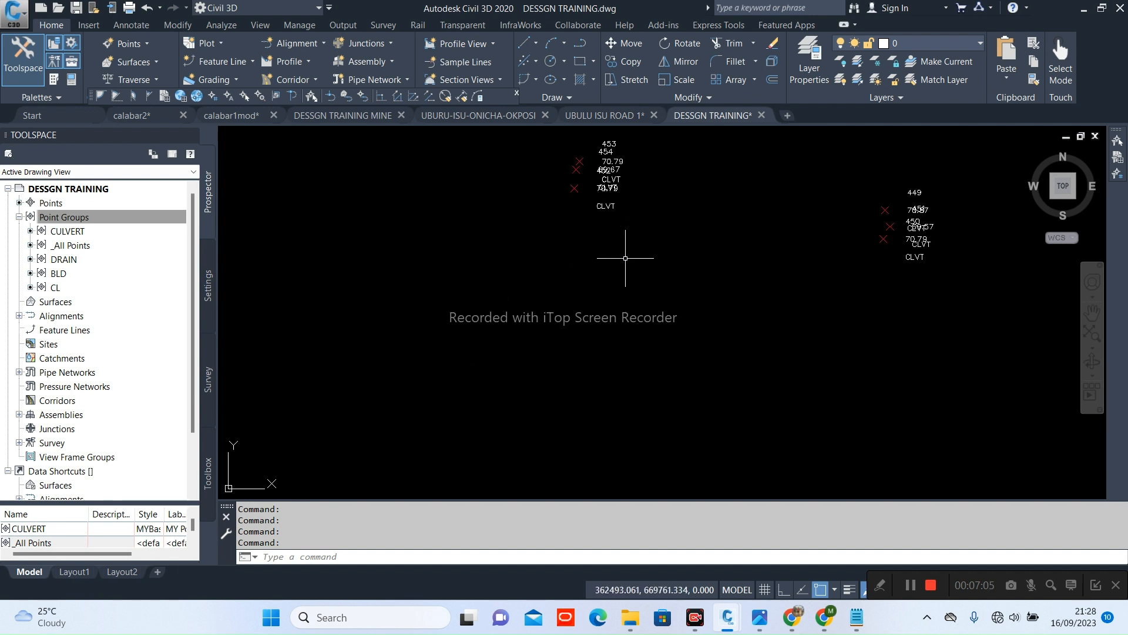
pyautogui.scroll(4, 553, 270)
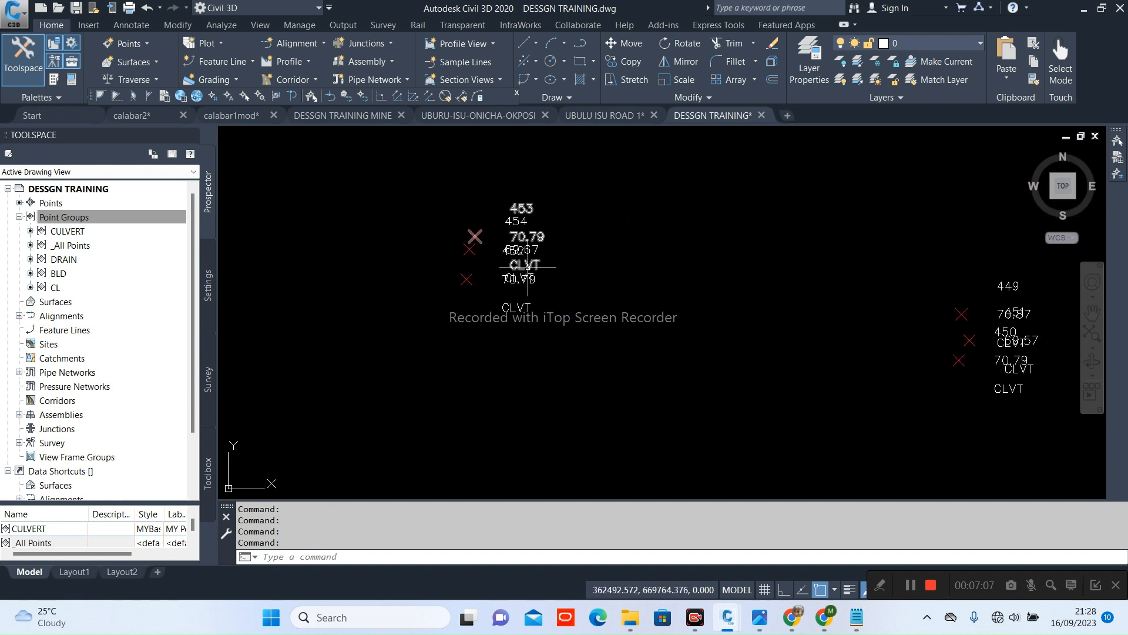
pyautogui.scroll(2, 529, 269)
pyautogui.scroll(-8, 532, 269)
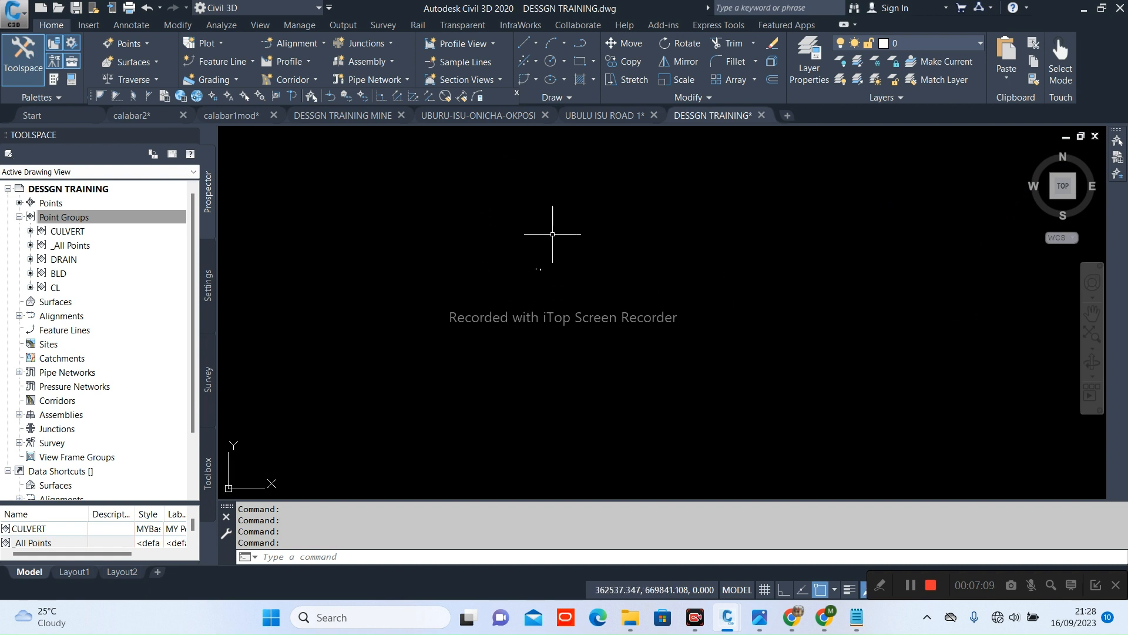
pyautogui.scroll(-3, 569, 247)
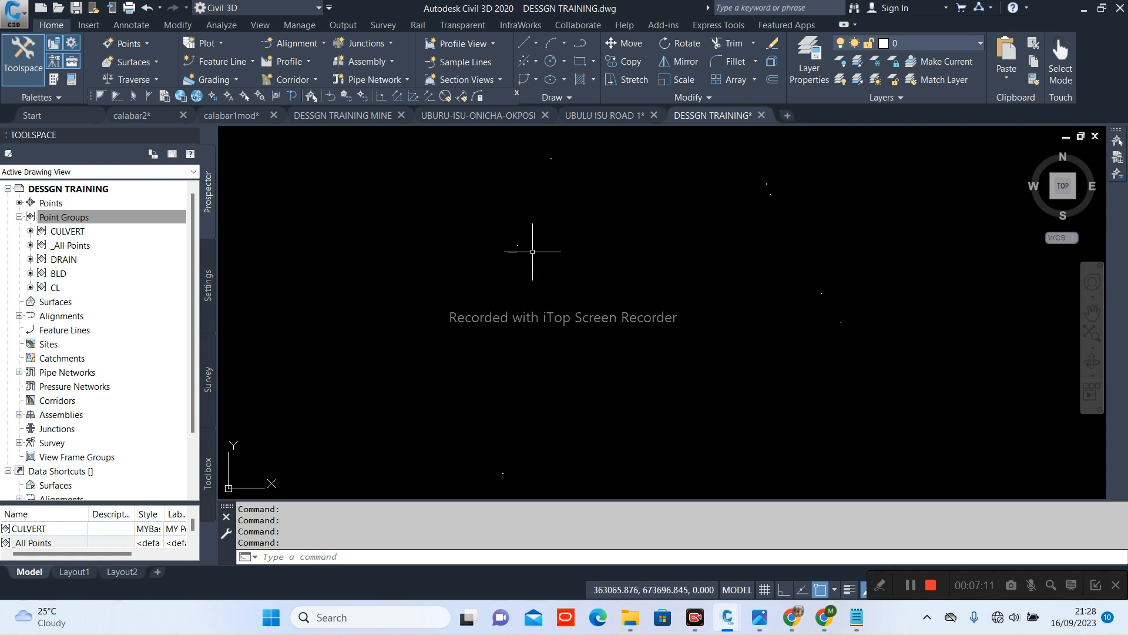
pyautogui.scroll(5, 409, 196)
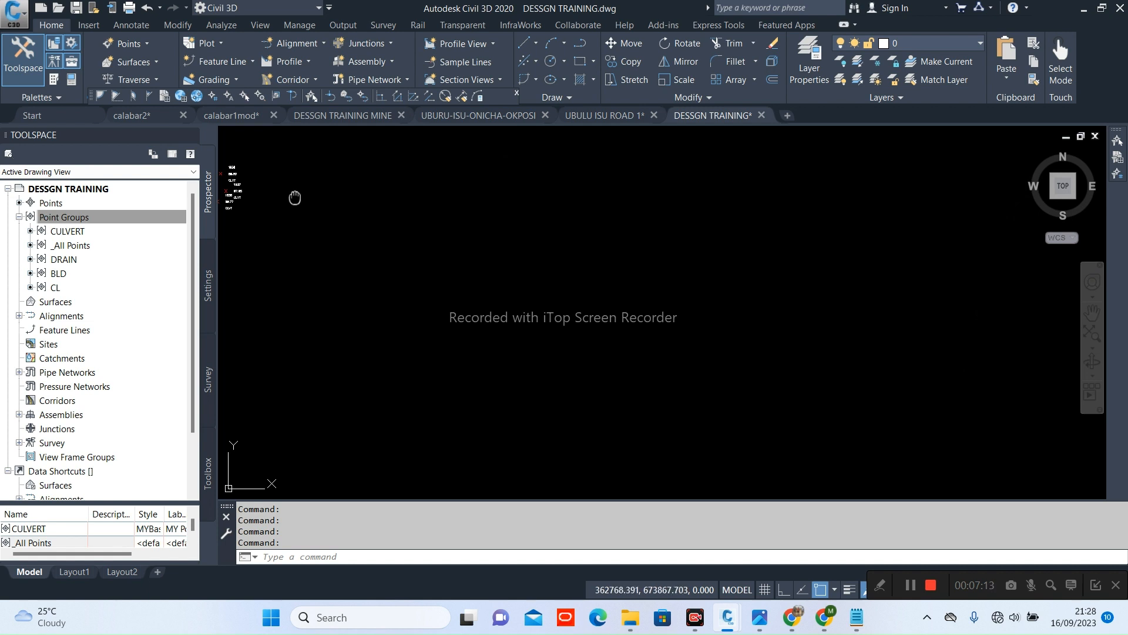
pyautogui.moveTo(295, 197); pyautogui.dragTo(458, 318, button='middle')
pyautogui.scroll(-6, 477, 313)
pyautogui.moveTo(528, 281); pyautogui.dragTo(449, 435, button='middle')
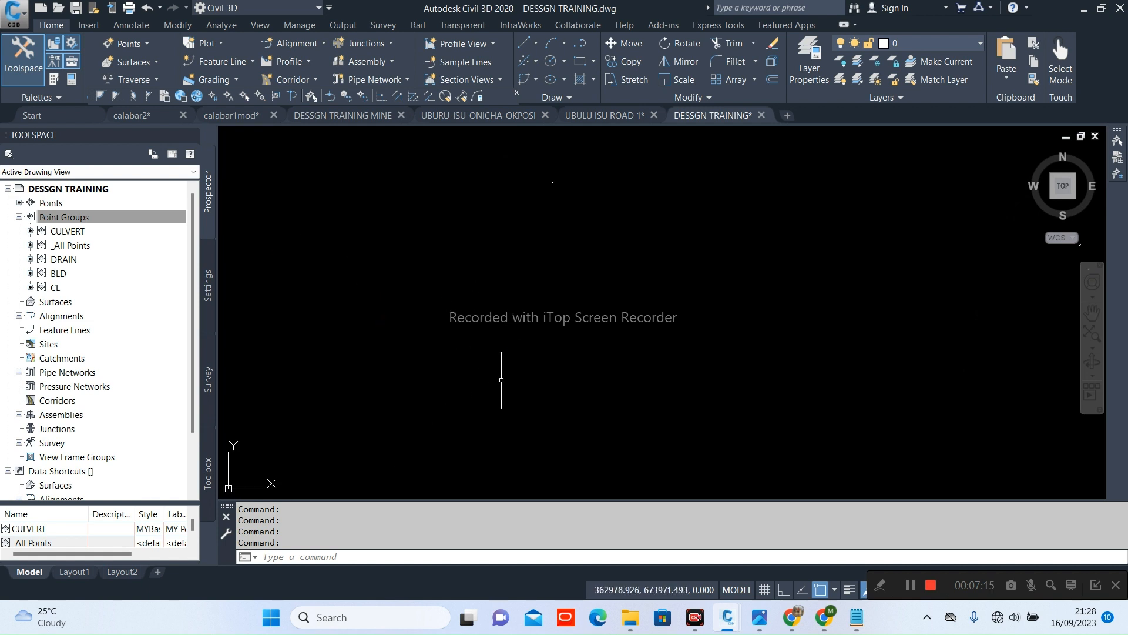
pyautogui.scroll(8, 521, 348)
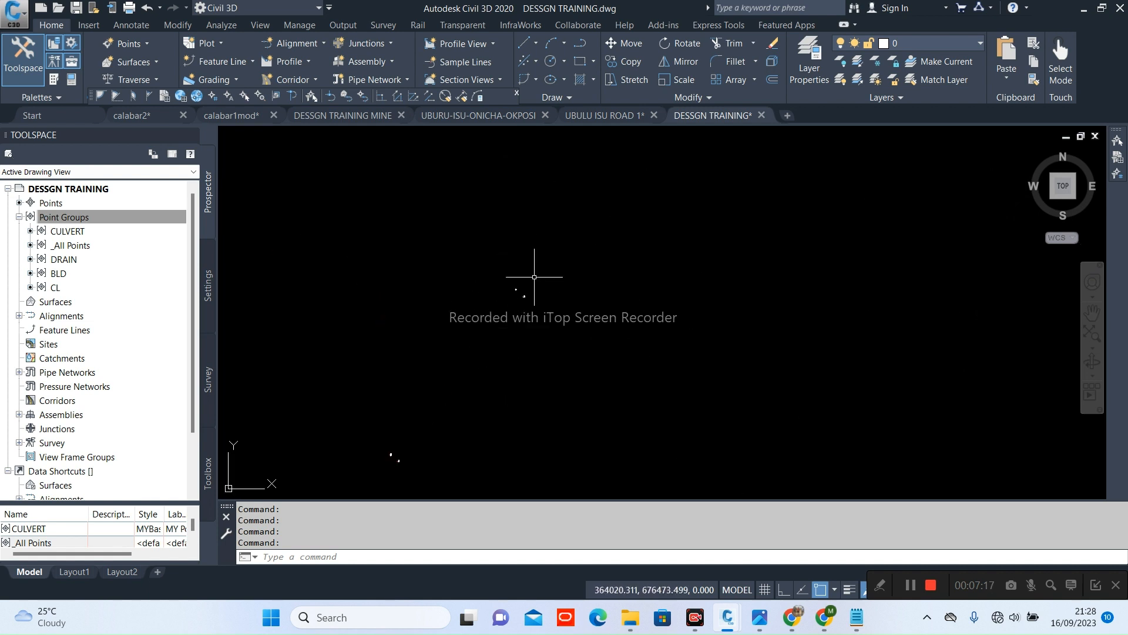
pyautogui.scroll(7, 518, 288)
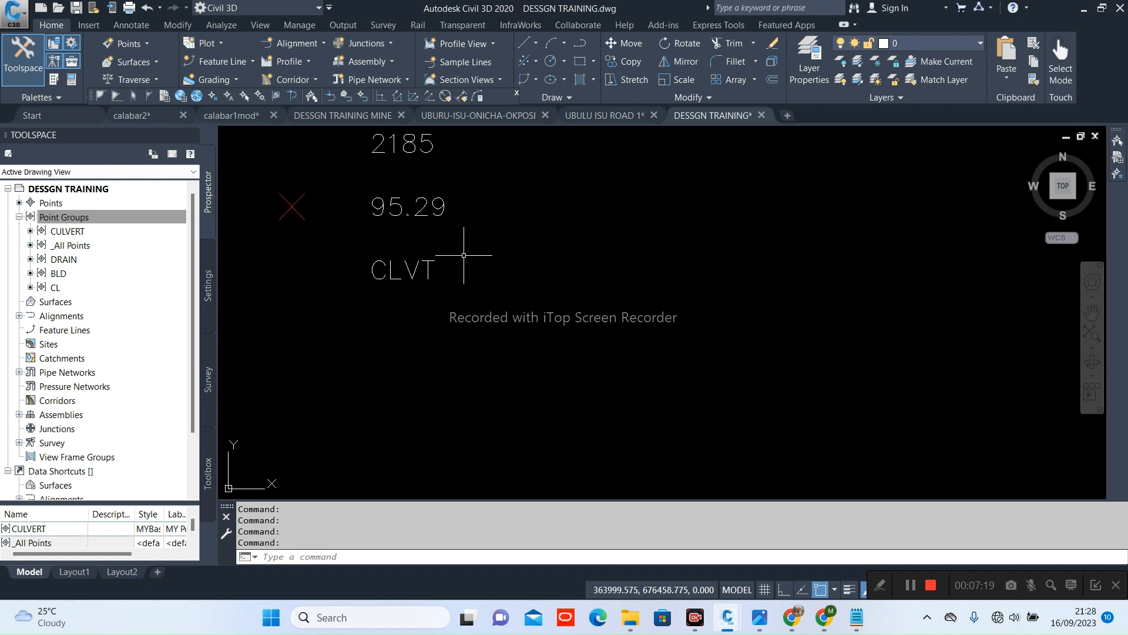
pyautogui.scroll(-6, 463, 255)
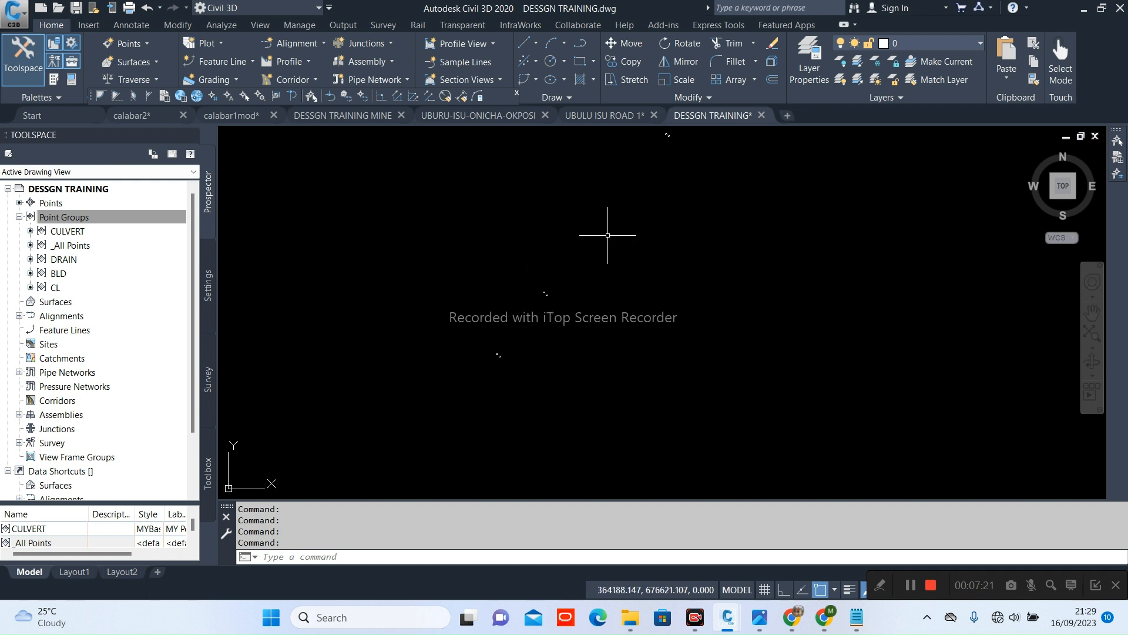
# Locate the culvert point cluster 2303 to 2309 and examine its markers and labels
pyautogui.moveTo(608, 235); pyautogui.dragTo(498, 353, button='middle')
pyautogui.scroll(4, 567, 242)
pyautogui.scroll(6, 531, 271)
pyautogui.scroll(-4, 542, 272)
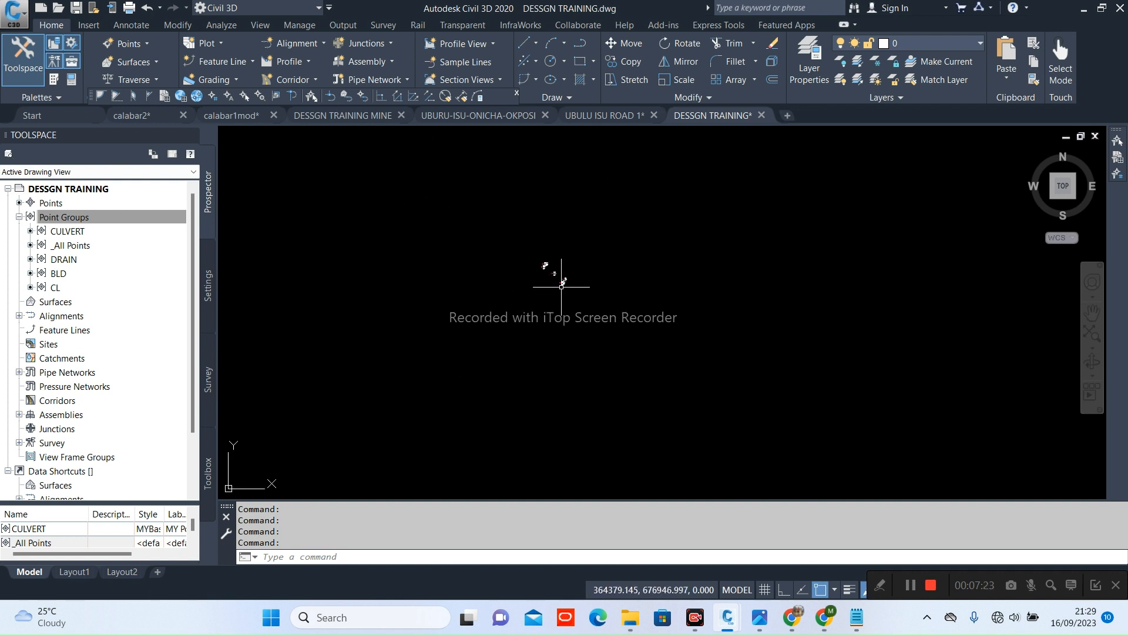
pyautogui.scroll(-5, 584, 284)
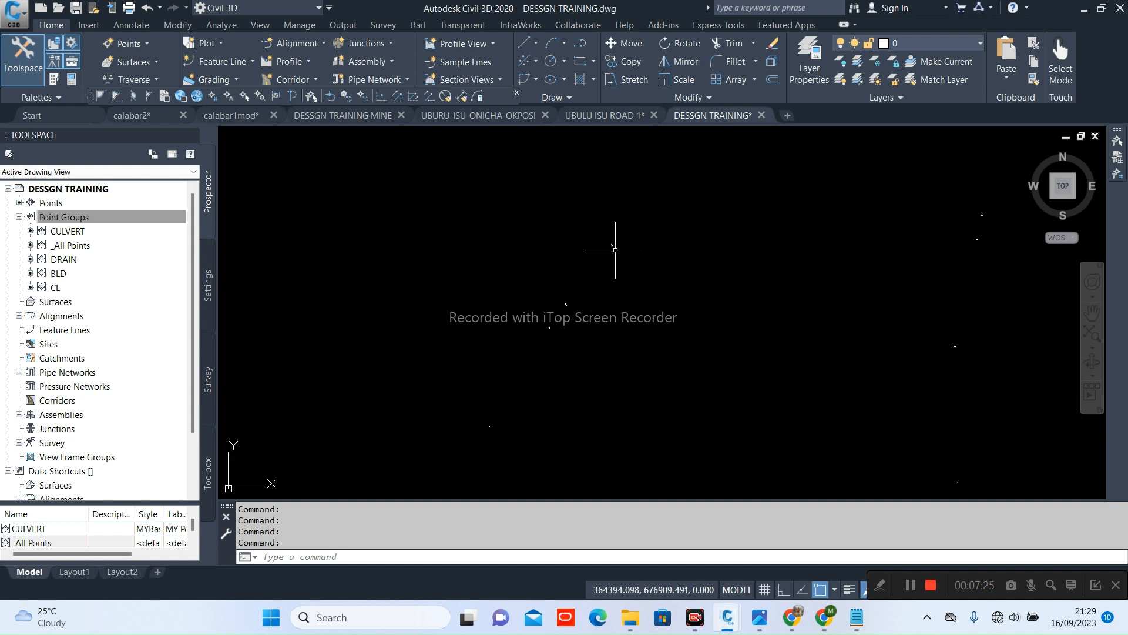
pyautogui.scroll(6, 600, 258)
pyautogui.scroll(2, 615, 192)
pyautogui.scroll(-1, 606, 229)
pyautogui.moveTo(606, 229); pyautogui.dragTo(596, 280, button='middle')
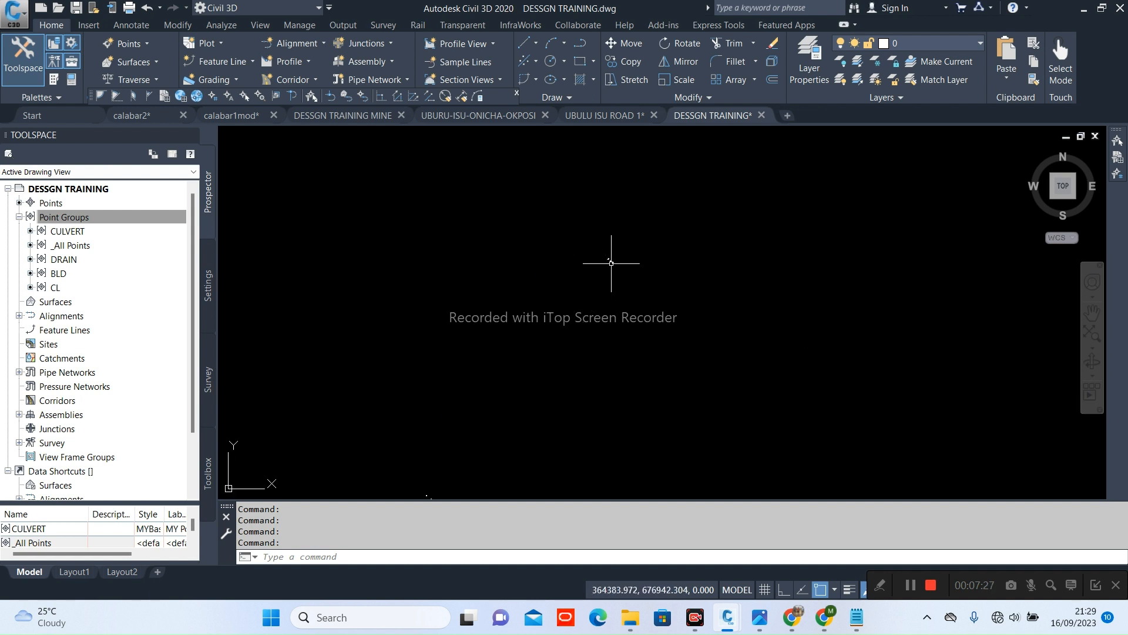
pyautogui.scroll(10, 605, 244)
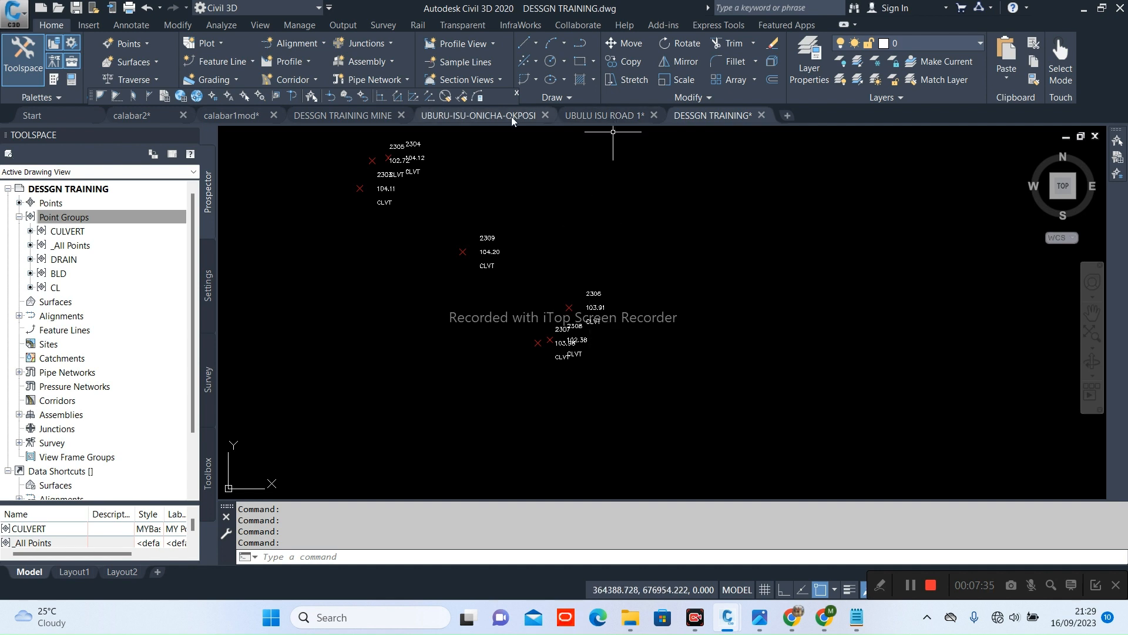
pyautogui.scroll(4, 406, 174)
pyautogui.moveTo(407, 174); pyautogui.dragTo(410, 251, button='middle')
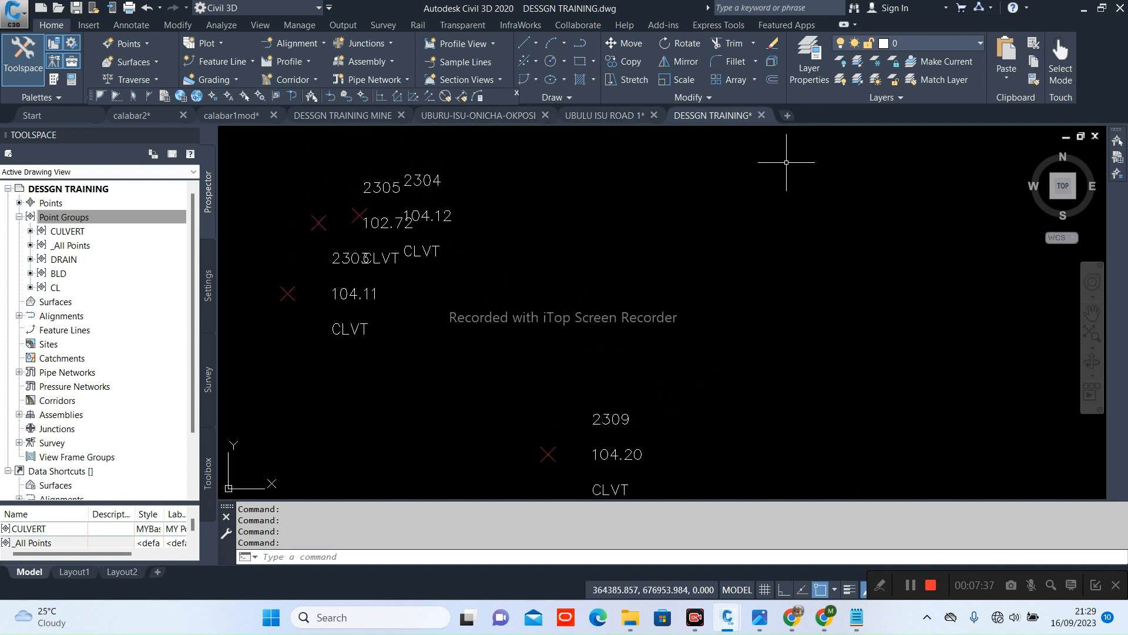
# Create a new layer named CULVERT, make it the current layer and close the layer manager
pyautogui.click(816, 65)
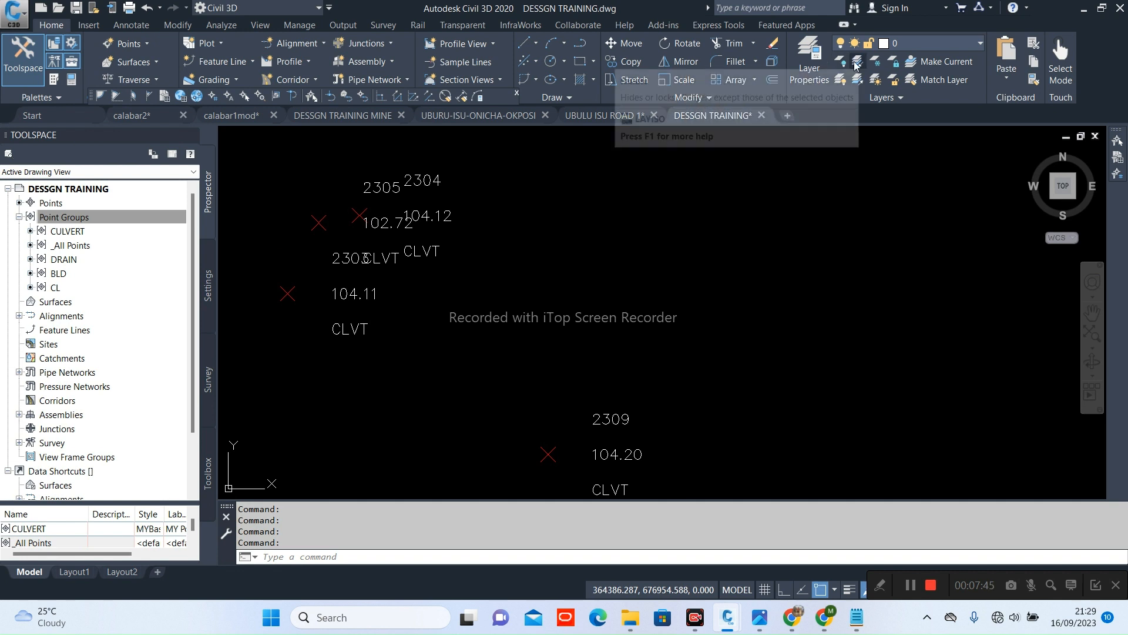
pyautogui.click(809, 59)
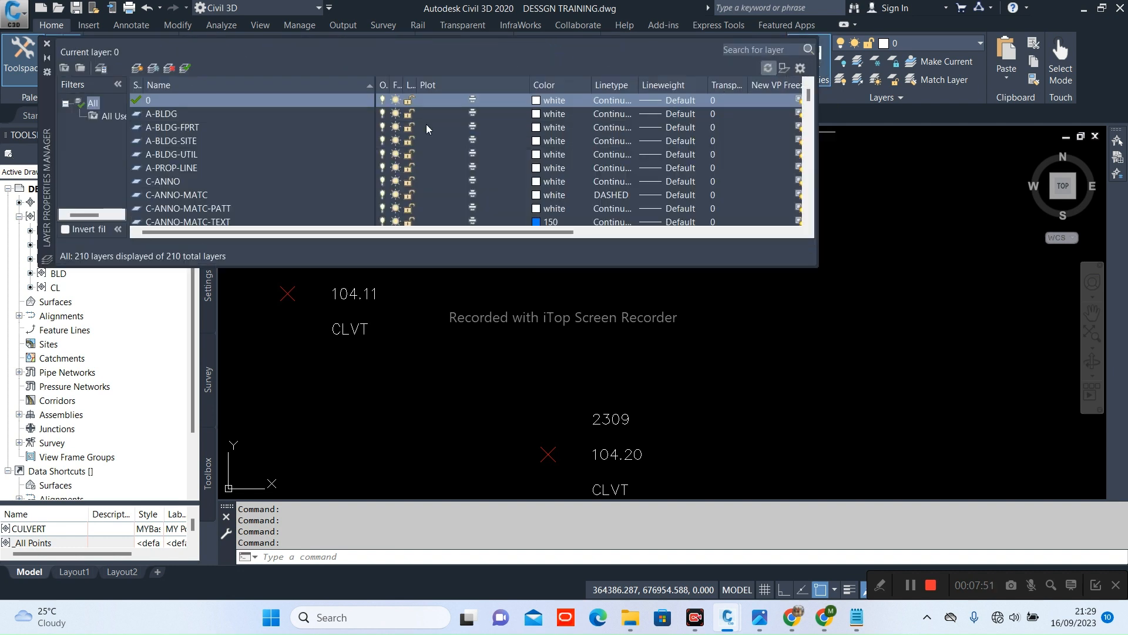
pyautogui.click(139, 69)
pyautogui.write('CULVERT')
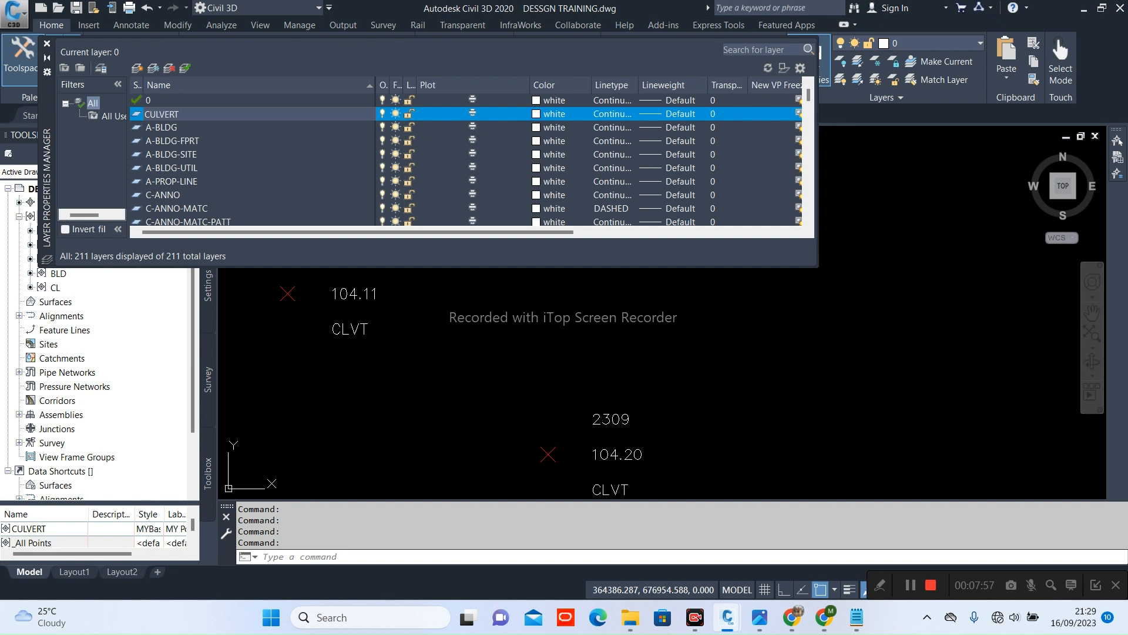
pyautogui.press('Down')
pyautogui.press('Down')
pyautogui.click(203, 114)
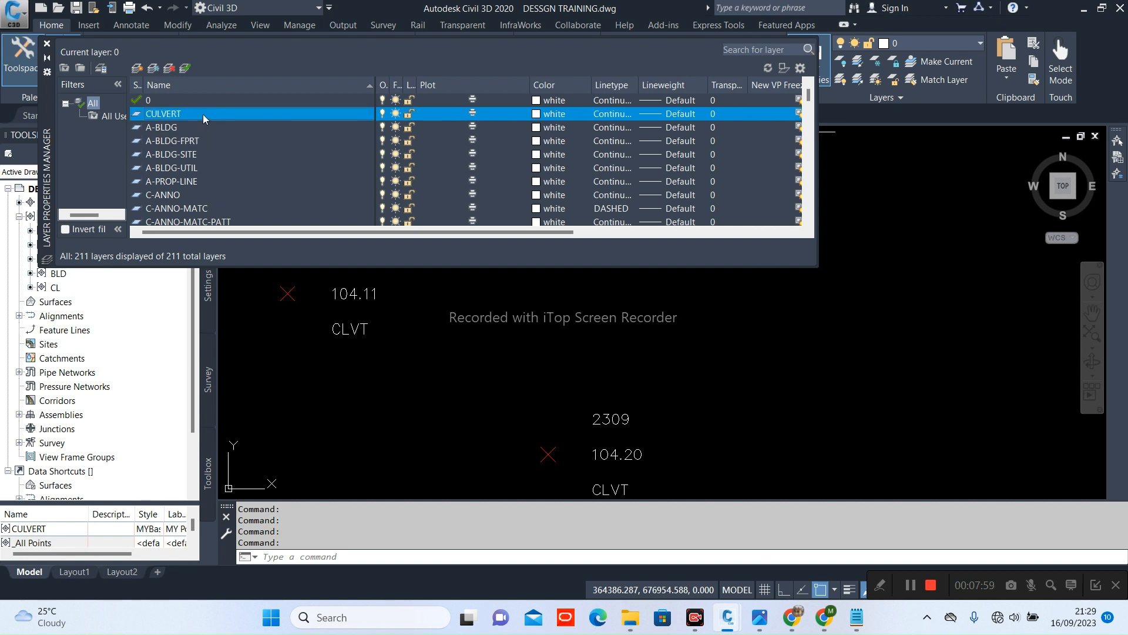
pyautogui.click(185, 71)
pyautogui.click(47, 43)
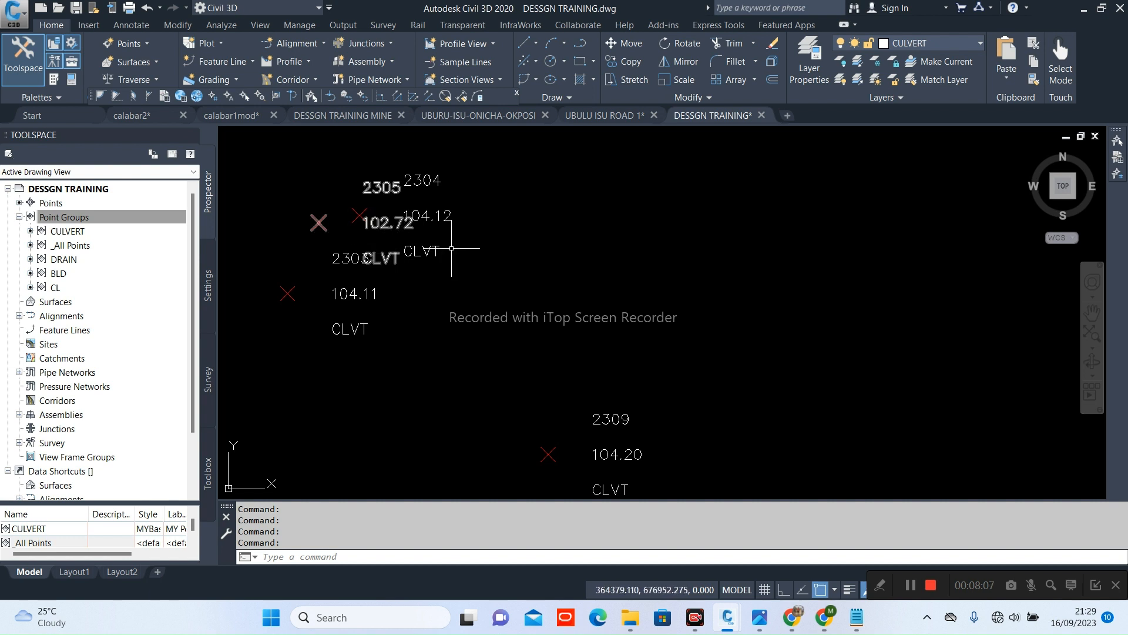
# Examine how culvert points 2306 to 2309 are positioned relative to each other
pyautogui.scroll(-3, 471, 247)
pyautogui.scroll(3, 494, 323)
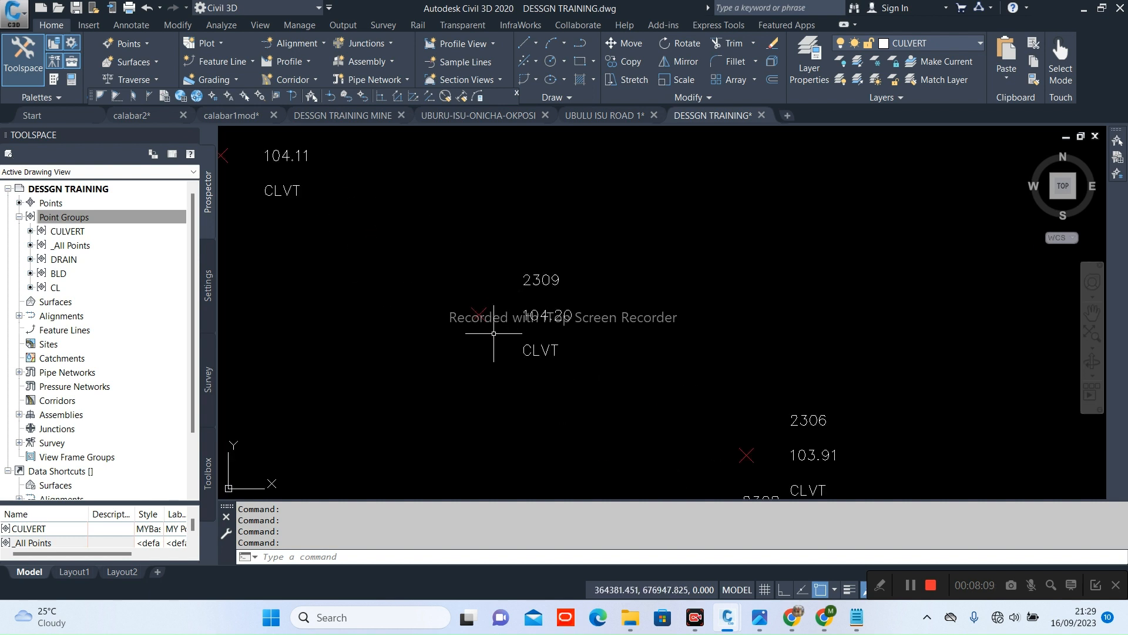
pyautogui.scroll(-3, 489, 320)
pyautogui.scroll(3, 588, 368)
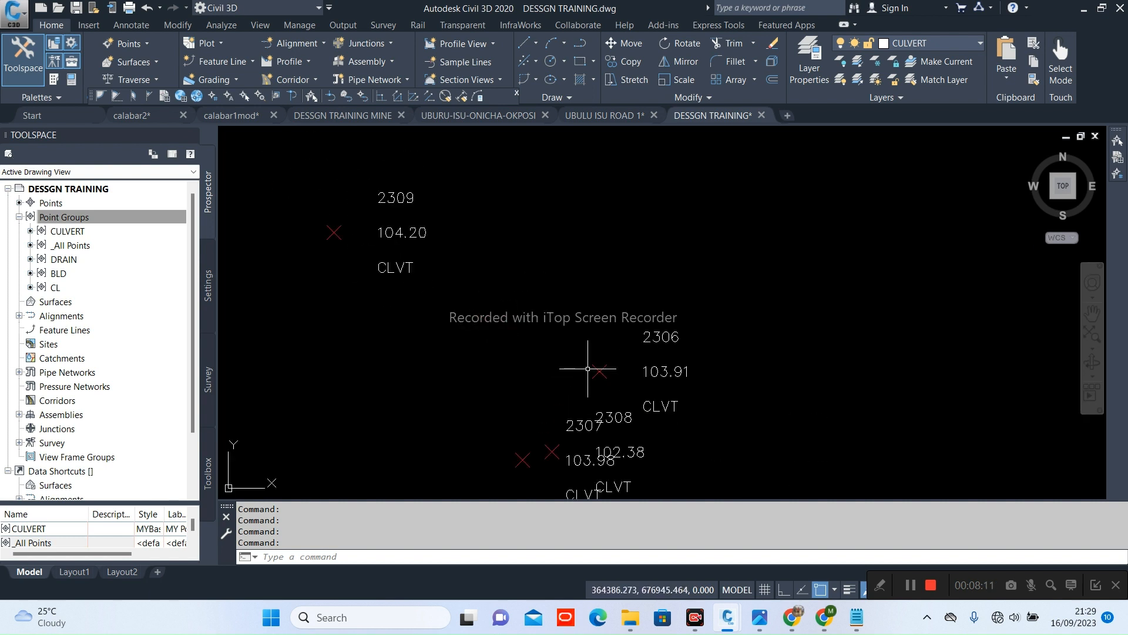
pyautogui.moveTo(572, 387); pyautogui.dragTo(581, 319, button='middle')
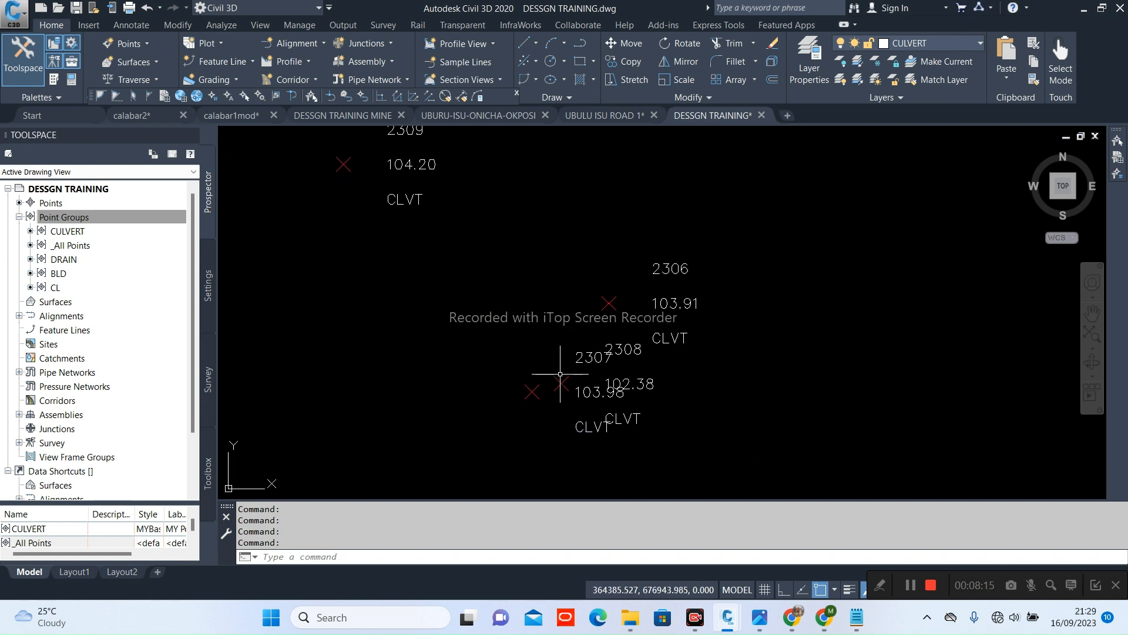
pyautogui.scroll(3, 560, 374)
pyautogui.scroll(-3, 559, 377)
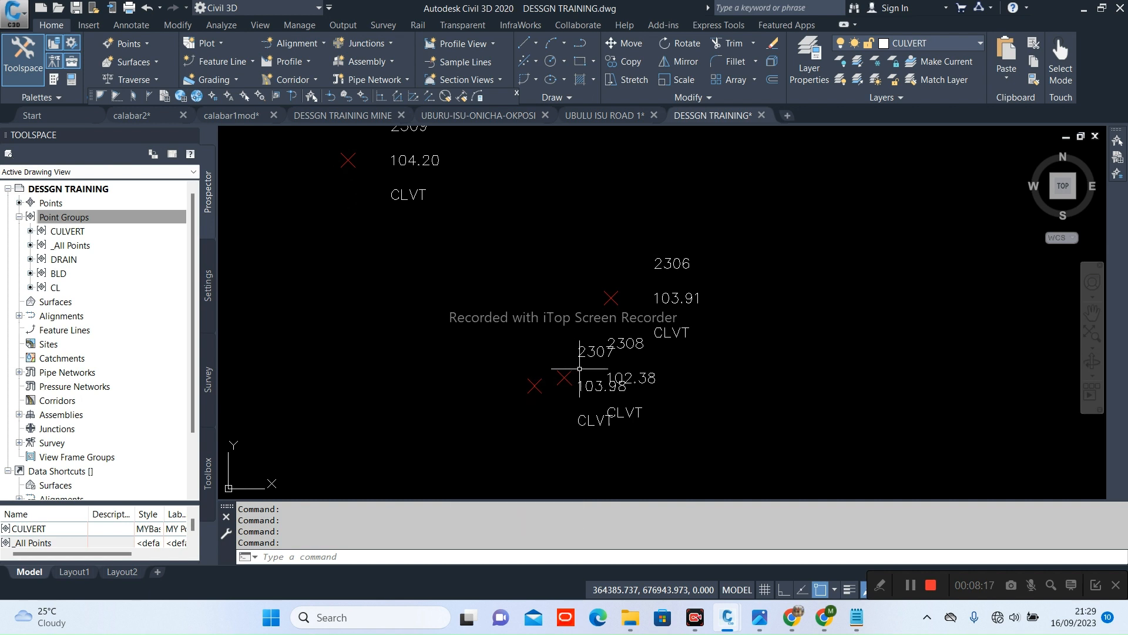
pyautogui.scroll(2, 591, 385)
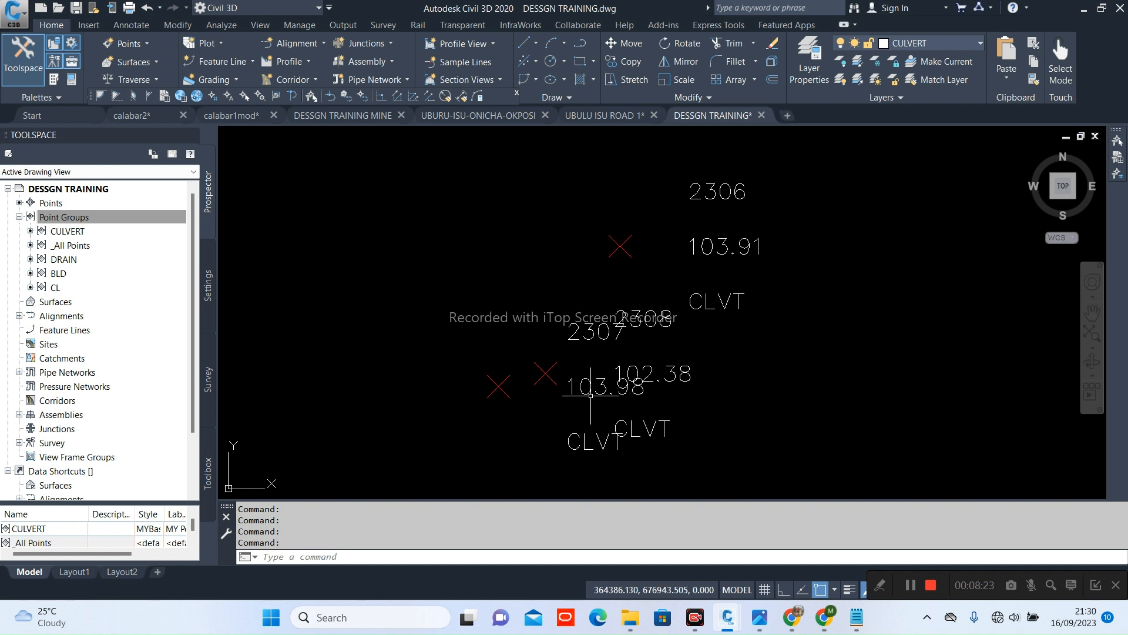
pyautogui.scroll(2, 589, 398)
pyautogui.scroll(-2, 590, 395)
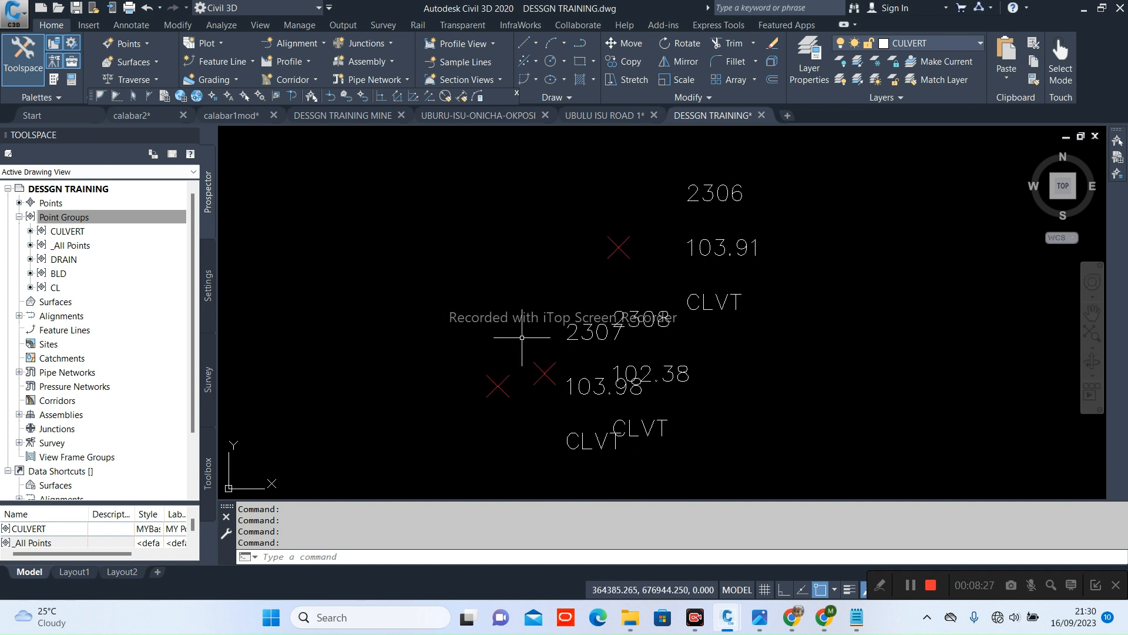
# Draw the culvert's closed outline with lines from point 2307 through points 2306, 2304 and 2303 back to 2307
pyautogui.write('L')
pyautogui.press('Return')
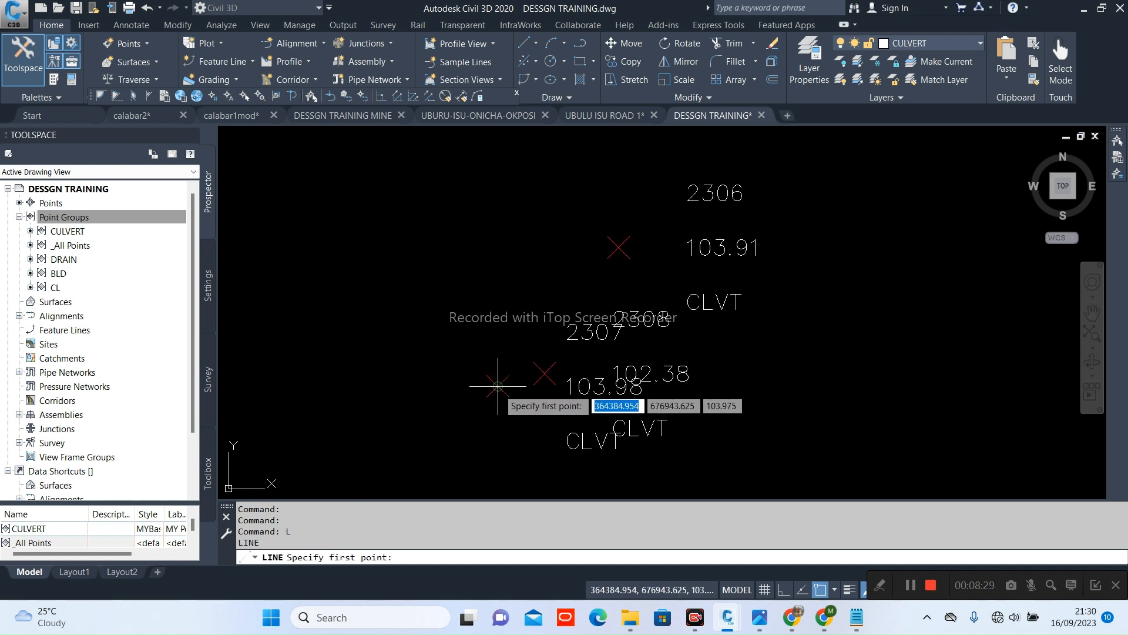
pyautogui.click(498, 386)
pyautogui.click(619, 247)
pyautogui.scroll(-4, 734, 488)
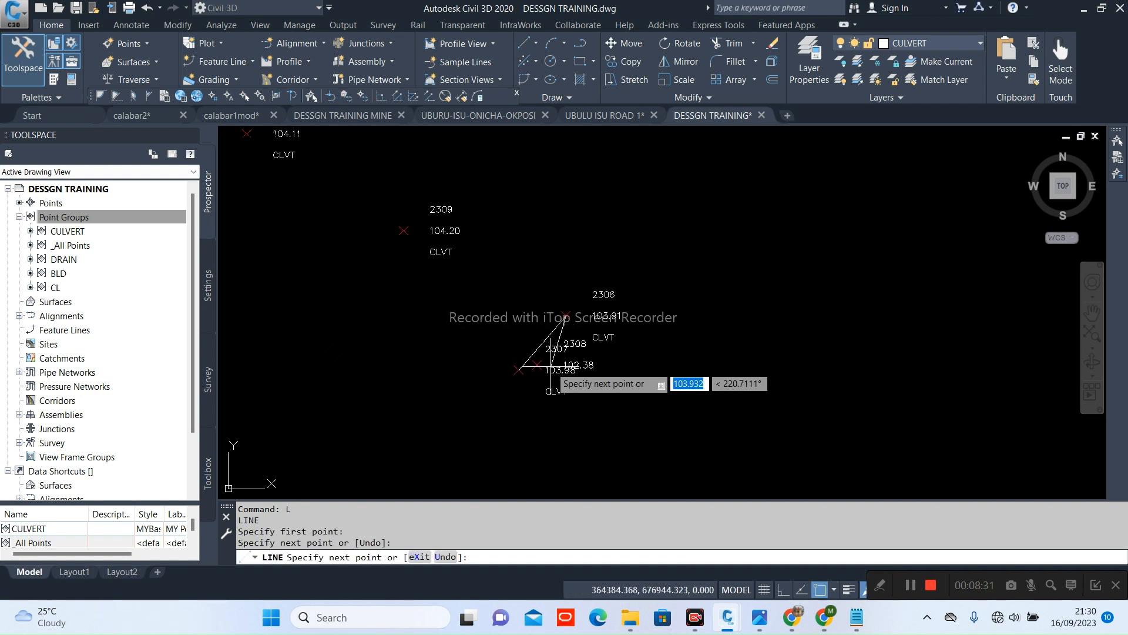
pyautogui.moveTo(671, 453); pyautogui.dragTo(707, 495, button='middle')
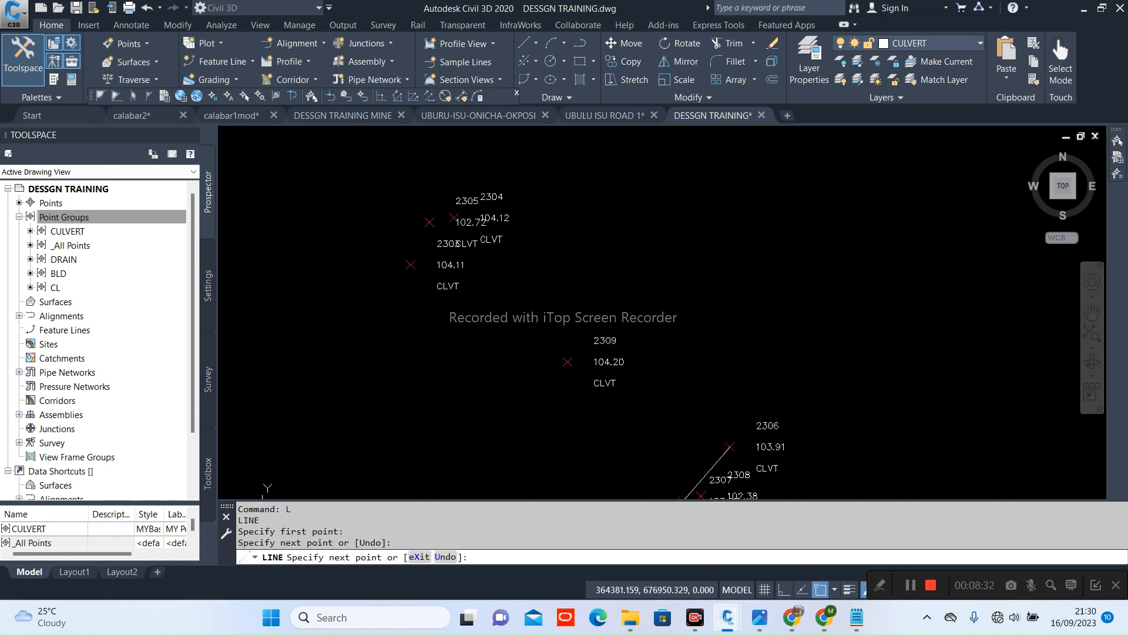
pyautogui.click(455, 218)
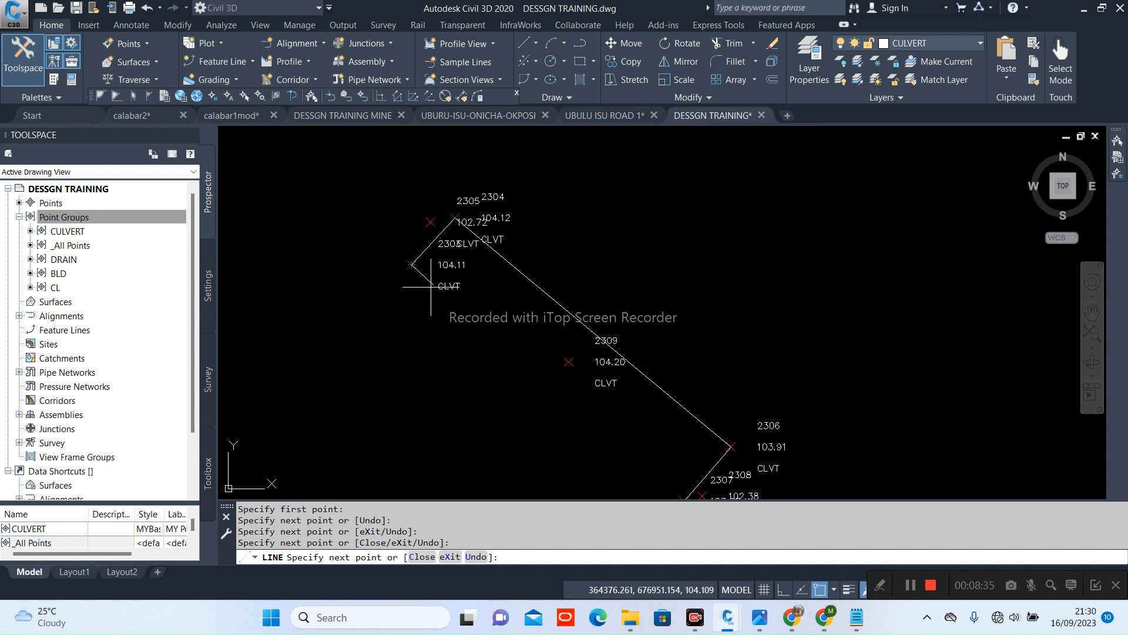
pyautogui.moveTo(411, 265); pyautogui.dragTo(326, 173, button='middle')
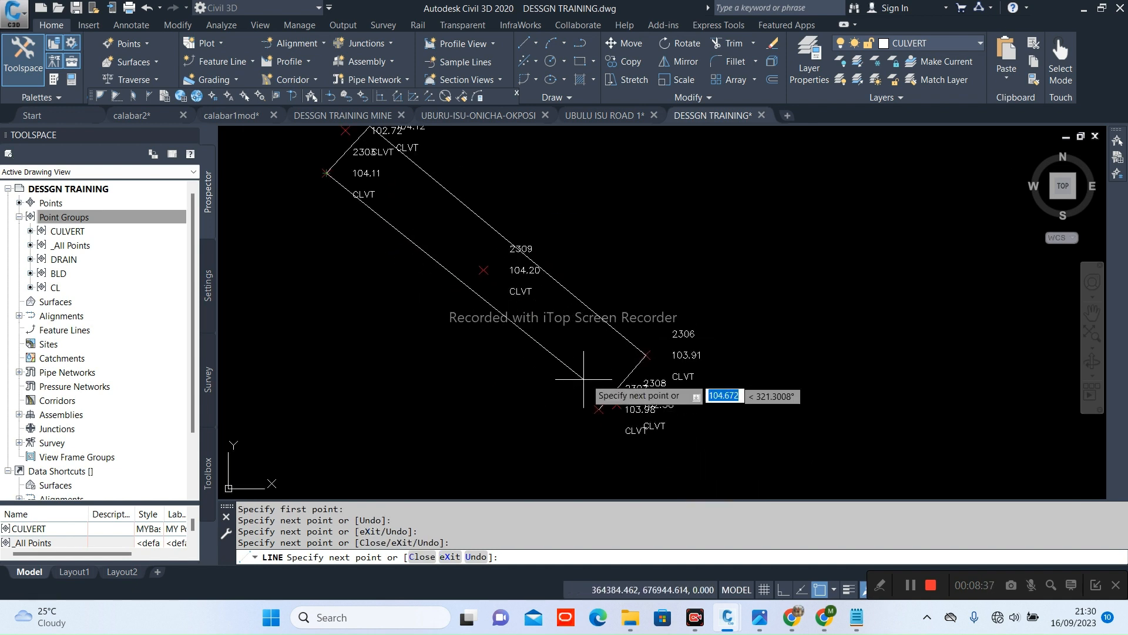
pyautogui.click(600, 408)
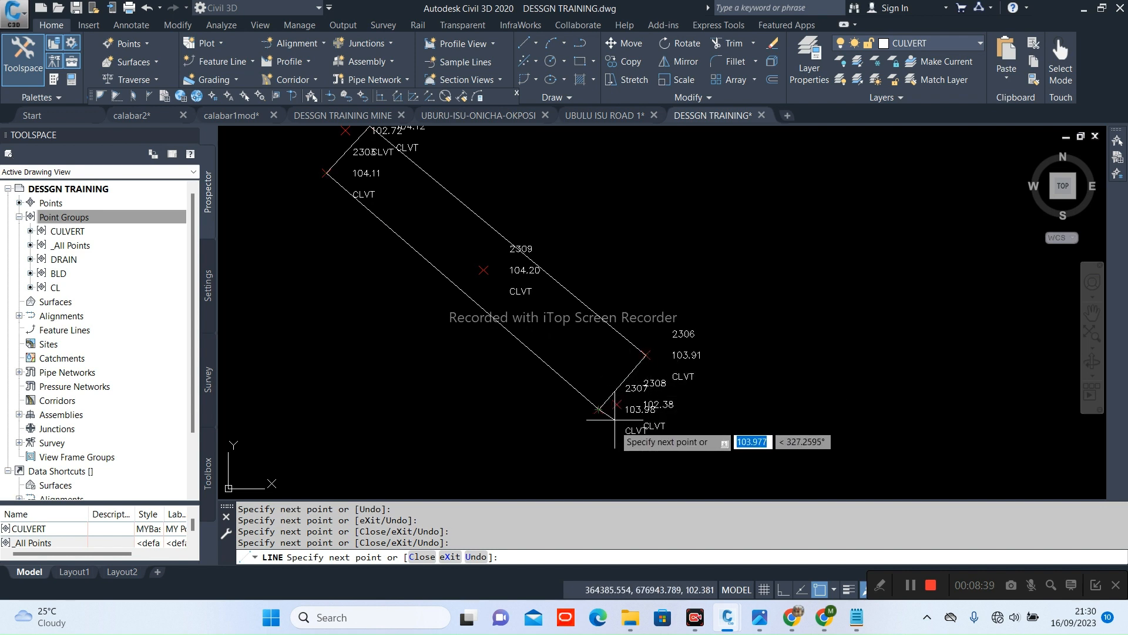
# Draw short wing lines outward from the culvert's corners at points 2307 and 2306
pyautogui.click(599, 467)
pyautogui.press('Escape')
pyautogui.press('Return')
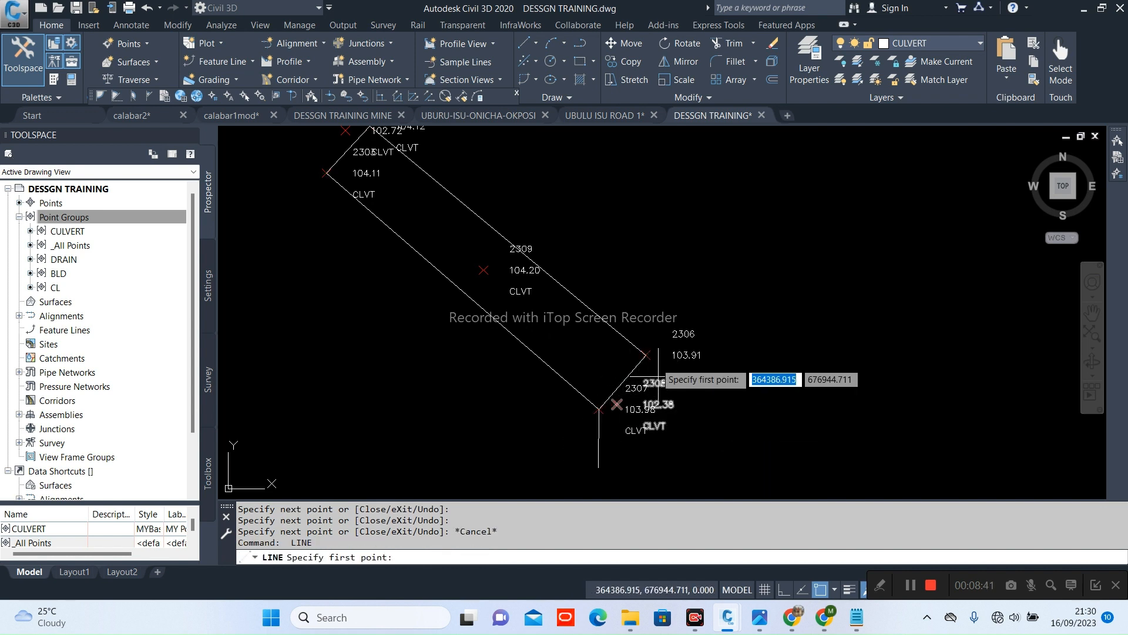
pyautogui.click(647, 355)
pyautogui.click(749, 342)
pyautogui.press('Escape')
# Draw short wing lines outward from the culvert's other two corners at points 2304 and 2303
pyautogui.moveTo(614, 302); pyautogui.dragTo(665, 423, button='middle')
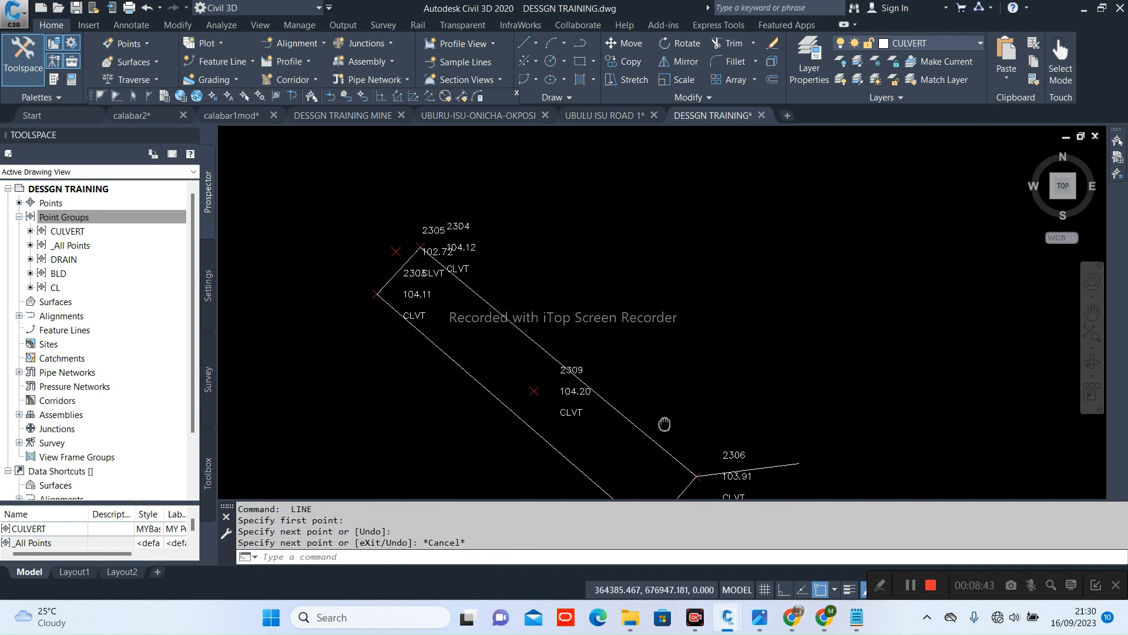
pyautogui.press('Return')
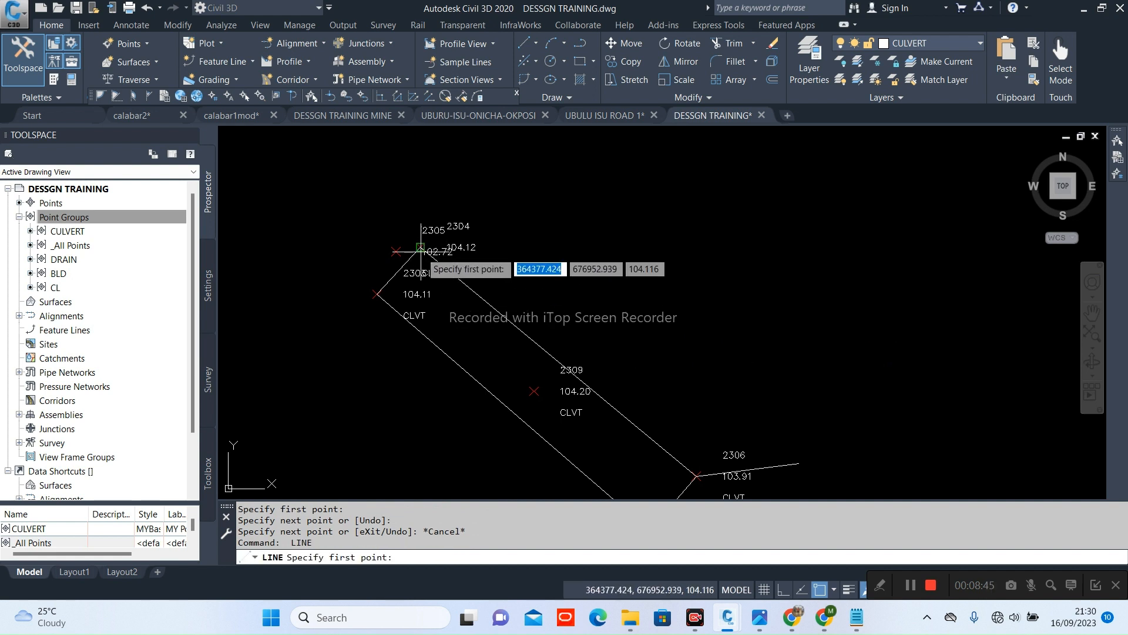
pyautogui.click(420, 245)
pyautogui.click(402, 159)
pyautogui.press('Escape')
pyautogui.press('Escape')
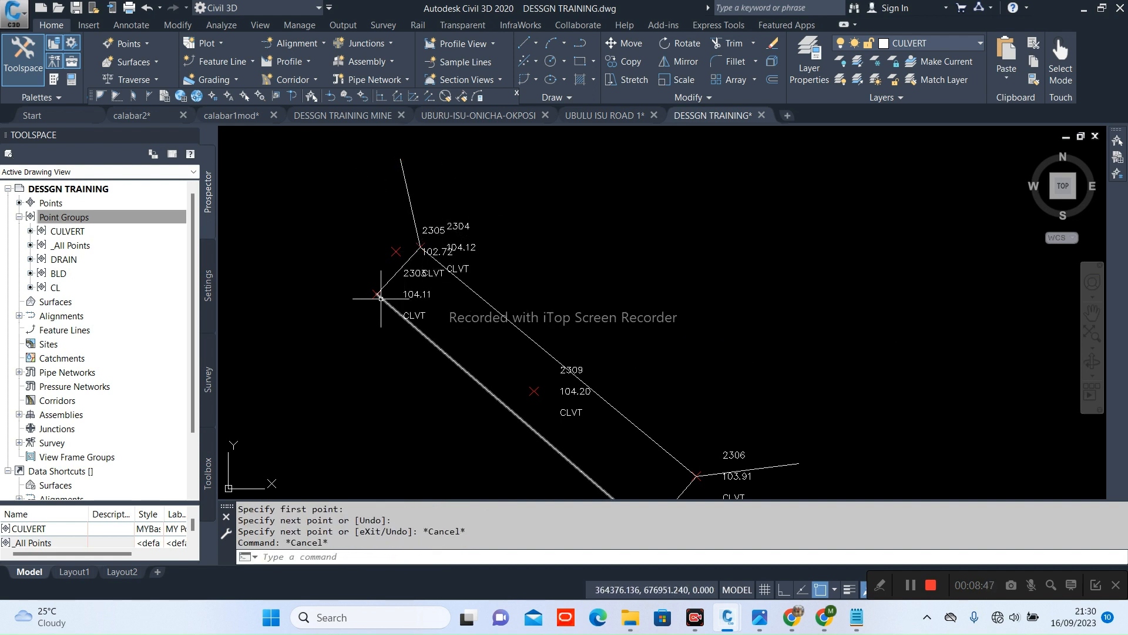
pyautogui.press('Return')
pyautogui.click(377, 294)
pyautogui.click(283, 304)
pyautogui.press('Escape')
# Examine the drawn culvert with its wing lines, both from a distance and up close
pyautogui.scroll(-11, 464, 283)
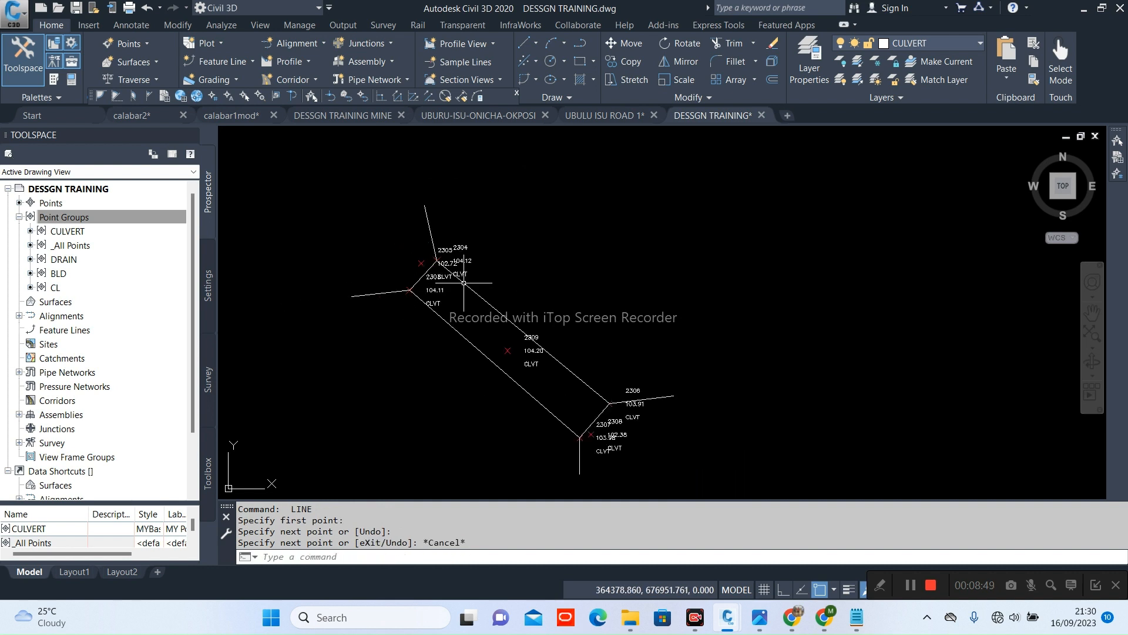
pyautogui.scroll(-2, 533, 311)
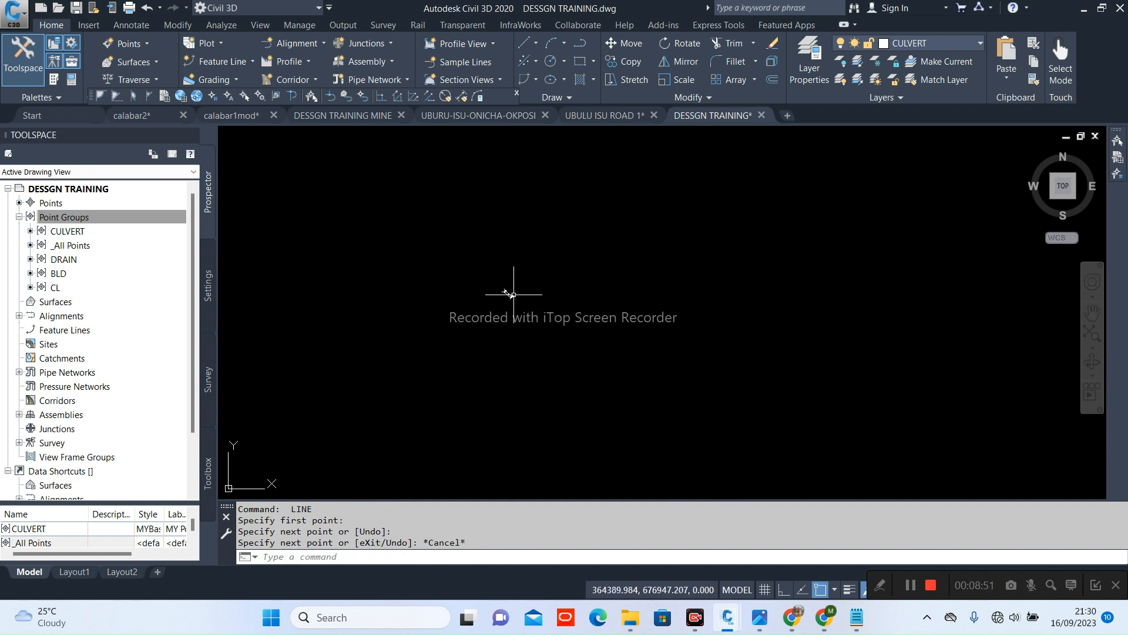
pyautogui.scroll(4, 496, 301)
pyautogui.scroll(5, 498, 299)
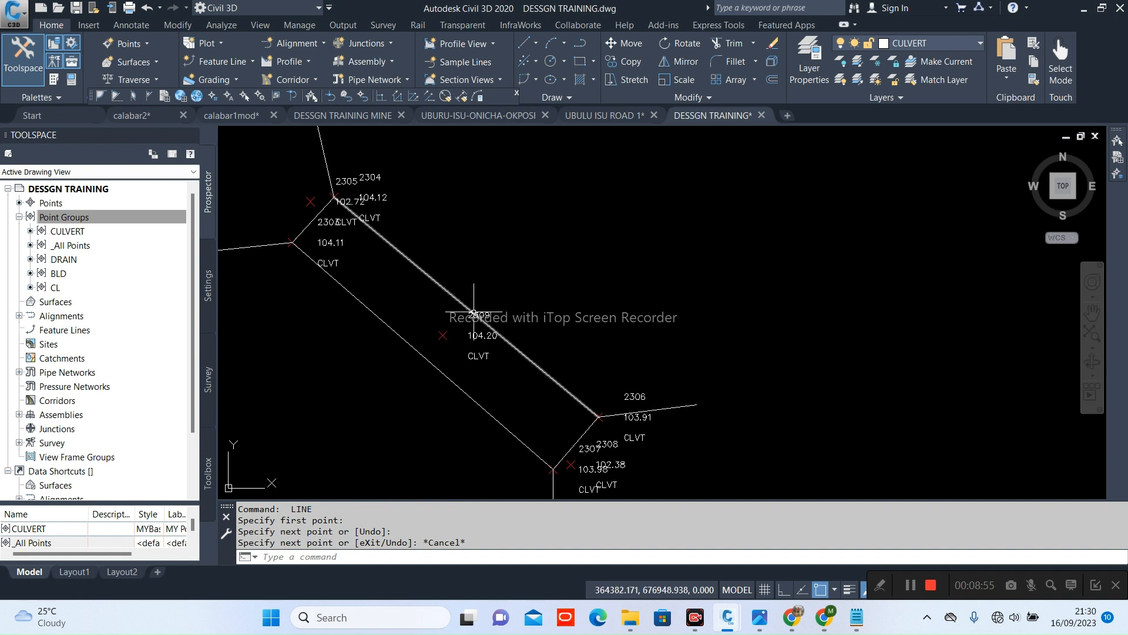
pyautogui.scroll(-5, 453, 326)
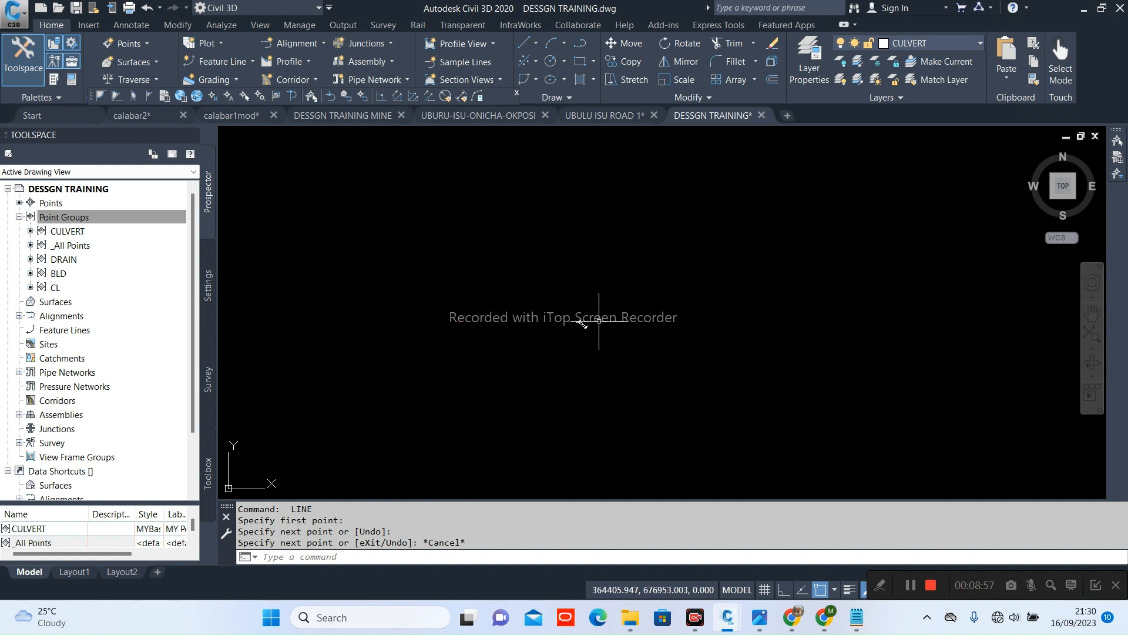
pyautogui.moveTo(621, 328); pyautogui.dragTo(565, 347, button='middle')
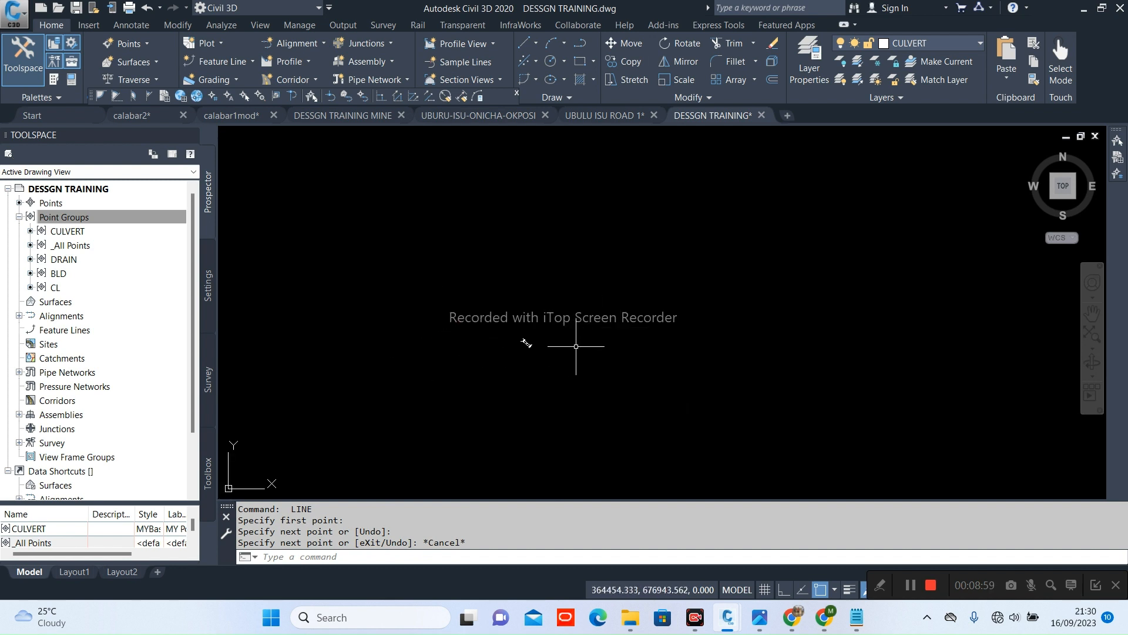
pyautogui.scroll(5, 506, 350)
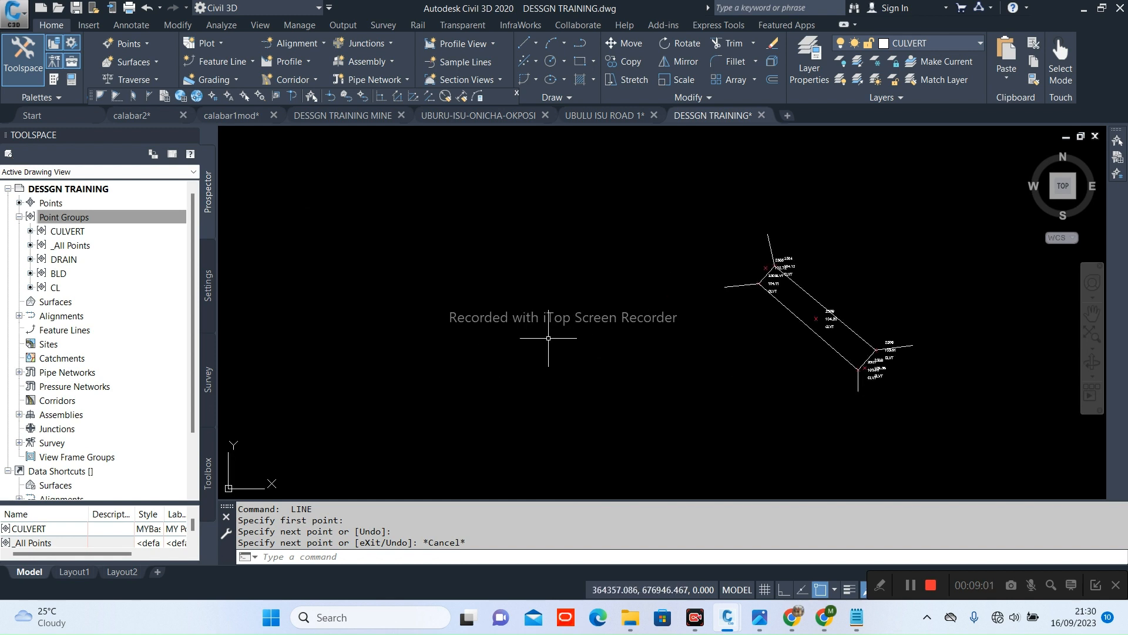
pyautogui.scroll(-2, 548, 338)
pyautogui.scroll(4, 600, 341)
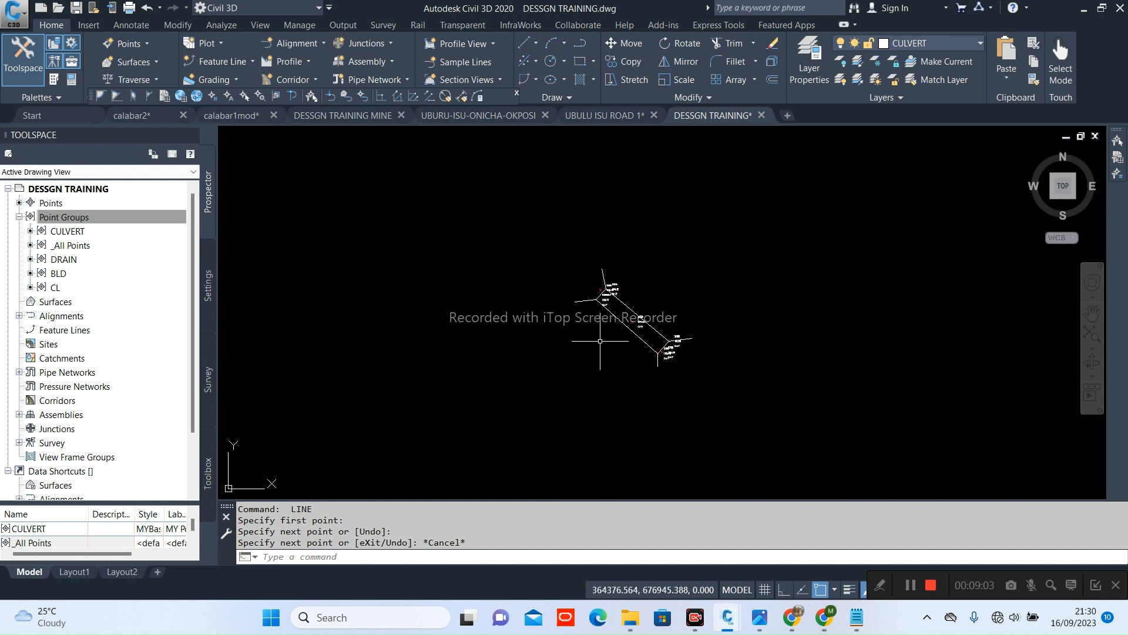
pyautogui.scroll(2, 610, 323)
pyautogui.scroll(-2, 611, 320)
pyautogui.scroll(5, 608, 327)
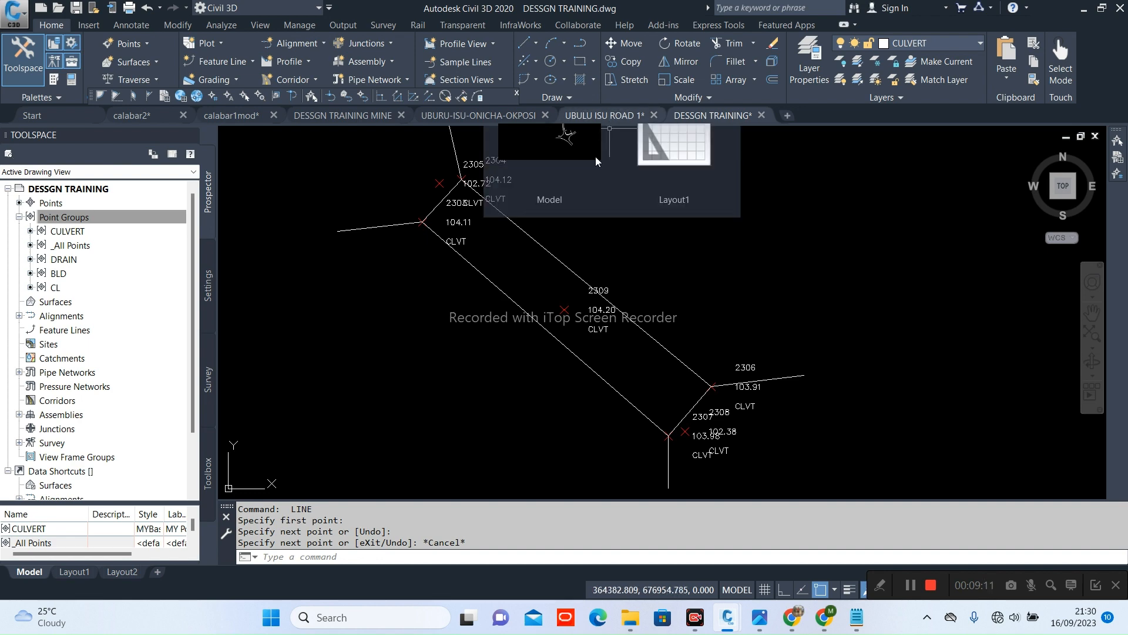
# Switch to the UBULU ISU ROAD 1 drawing and examine how its culverts cross the road near the southern junctions
pyautogui.click(611, 115)
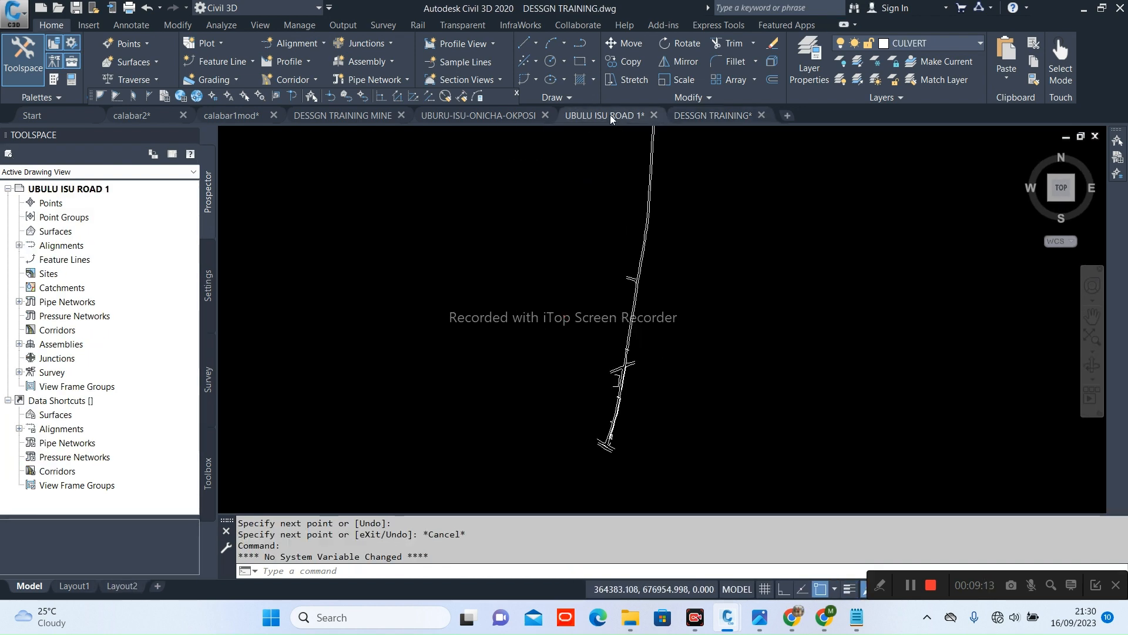
pyautogui.scroll(5, 628, 299)
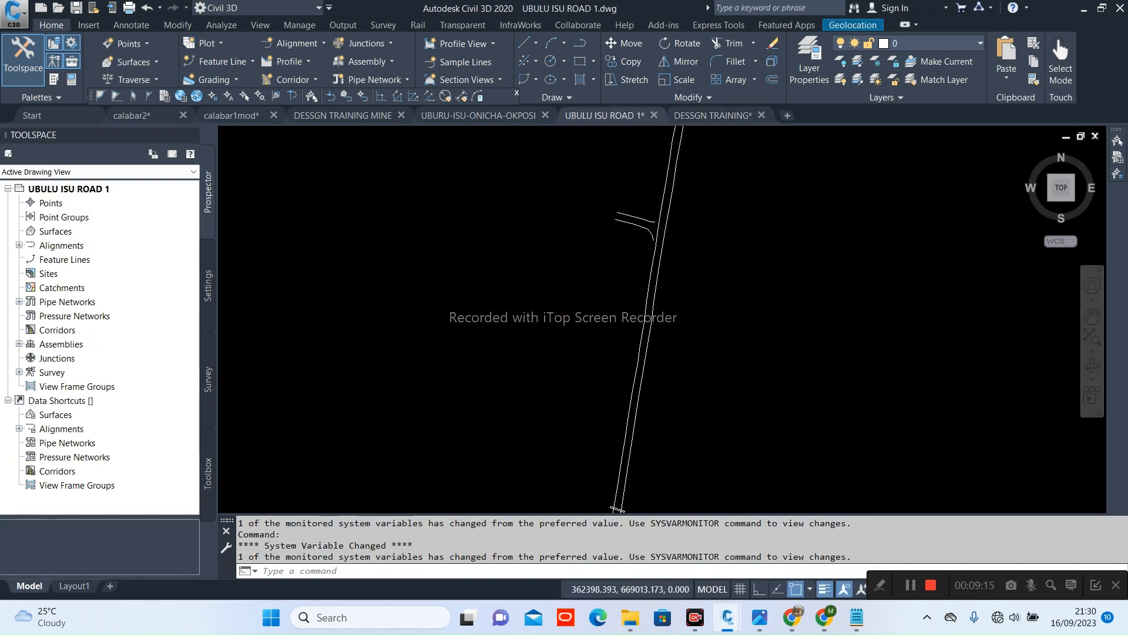
pyautogui.scroll(-5, 646, 385)
pyautogui.scroll(2, 643, 375)
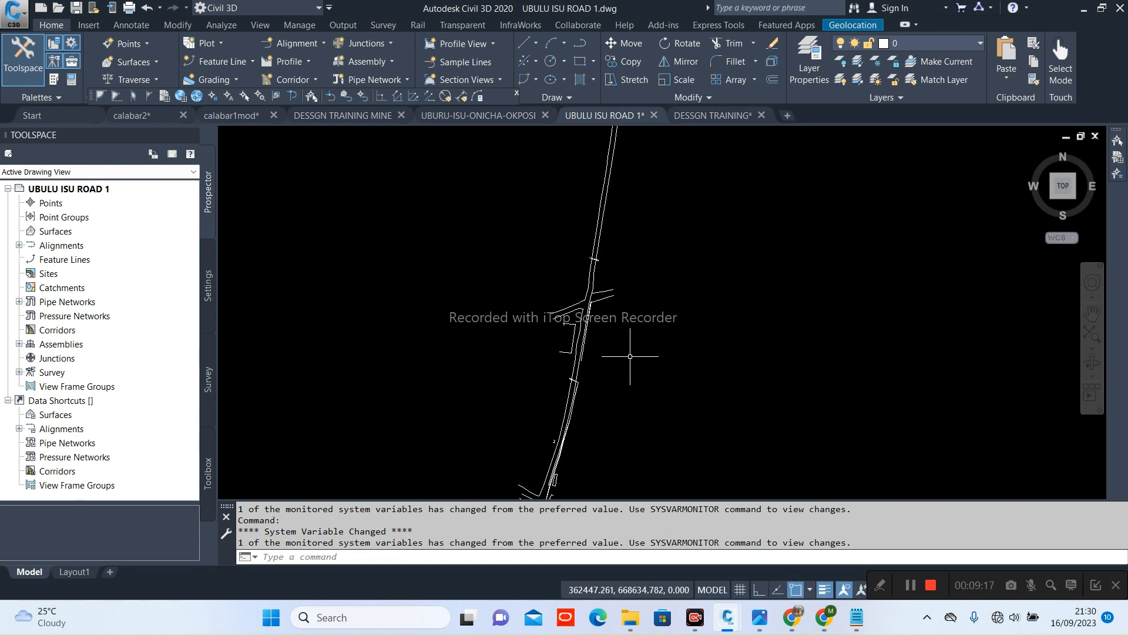
pyautogui.scroll(2, 597, 311)
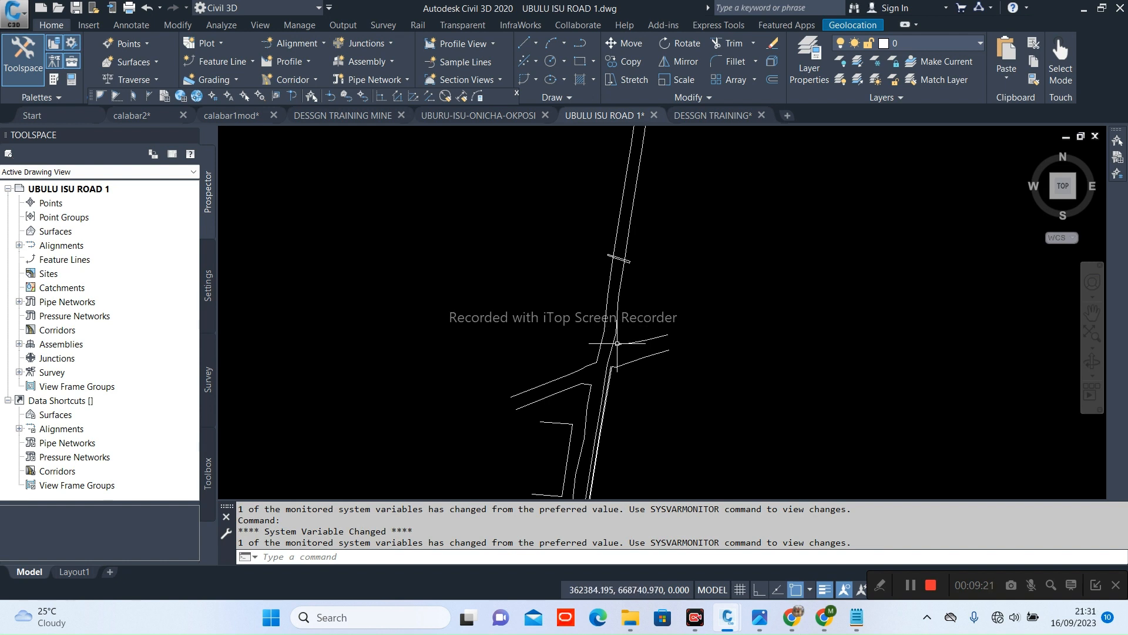
pyautogui.moveTo(615, 357); pyautogui.dragTo(609, 313, button='middle')
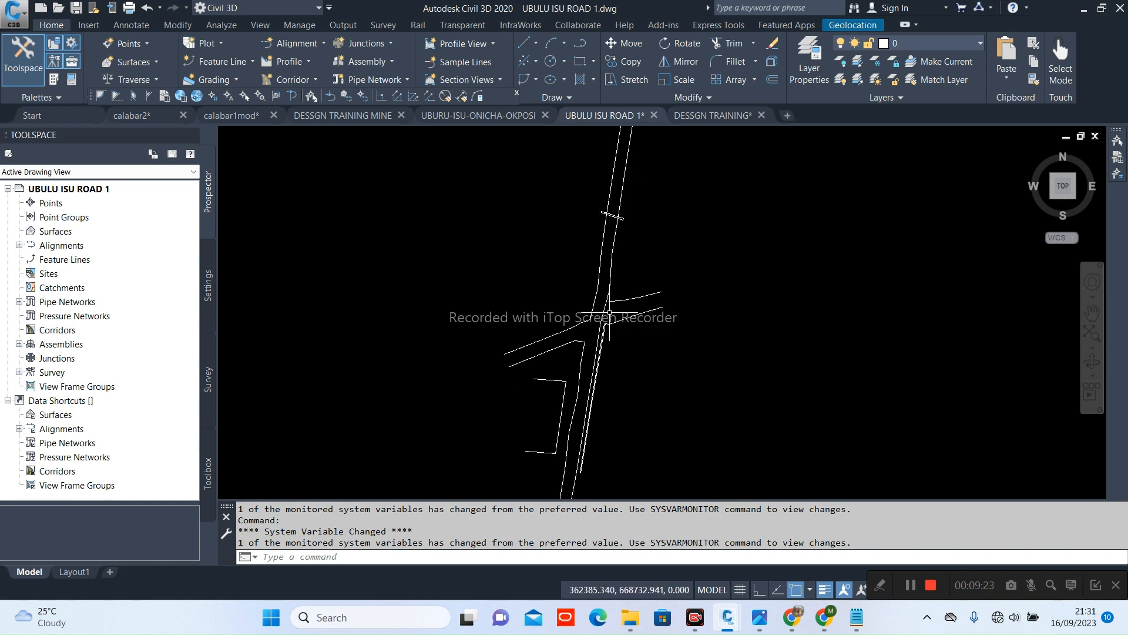
pyautogui.moveTo(579, 435); pyautogui.dragTo(581, 355, button='middle')
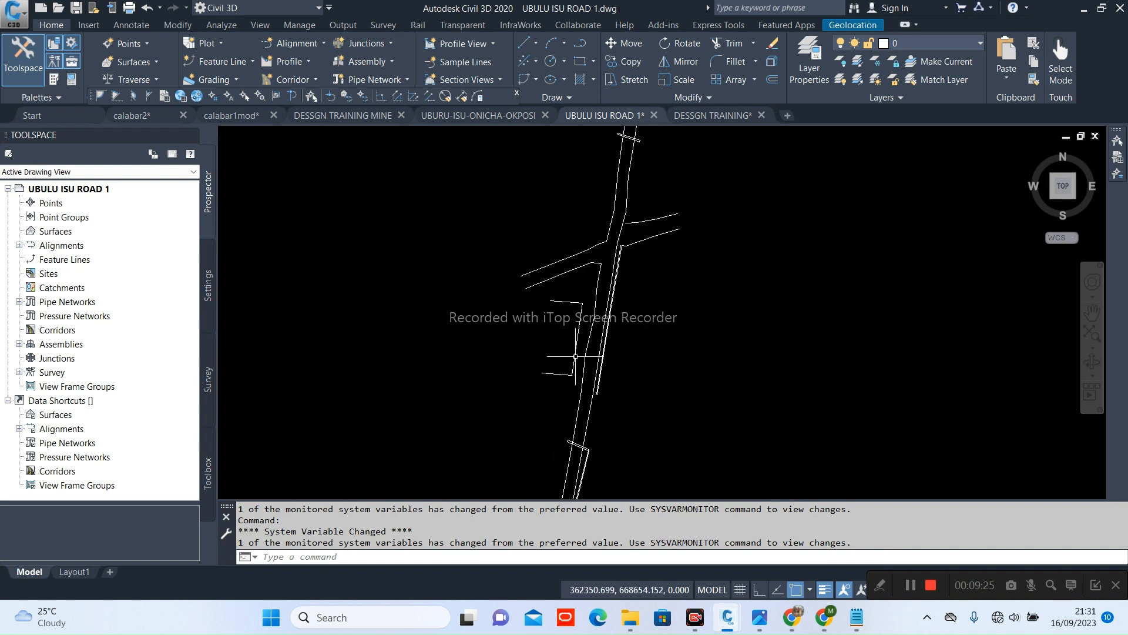
pyautogui.scroll(-1, 586, 356)
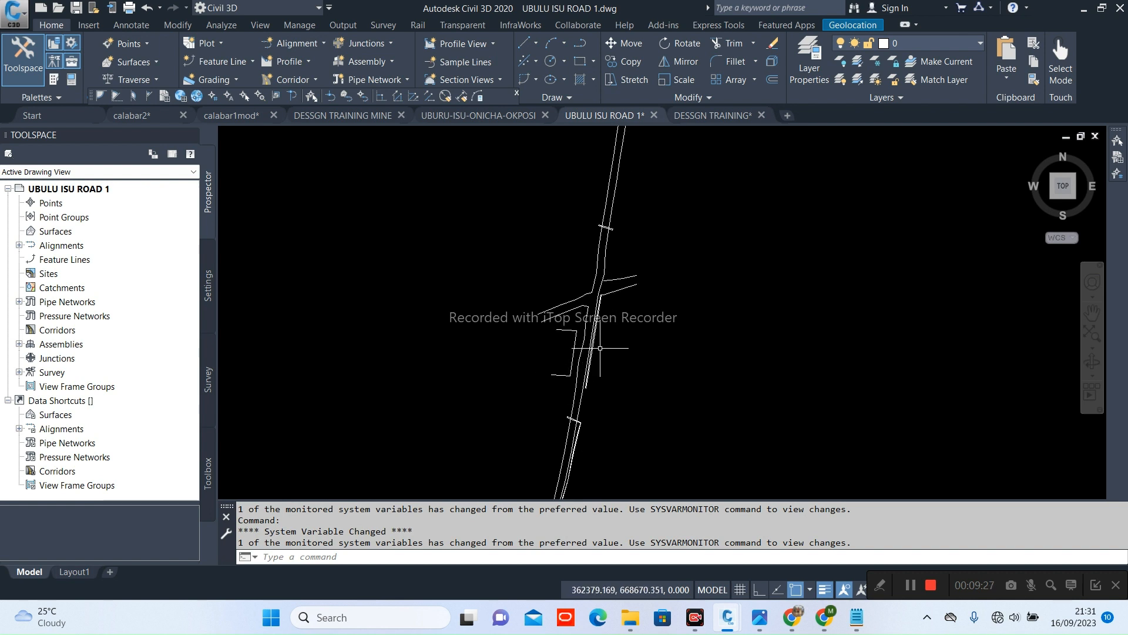
pyautogui.scroll(-5, 600, 348)
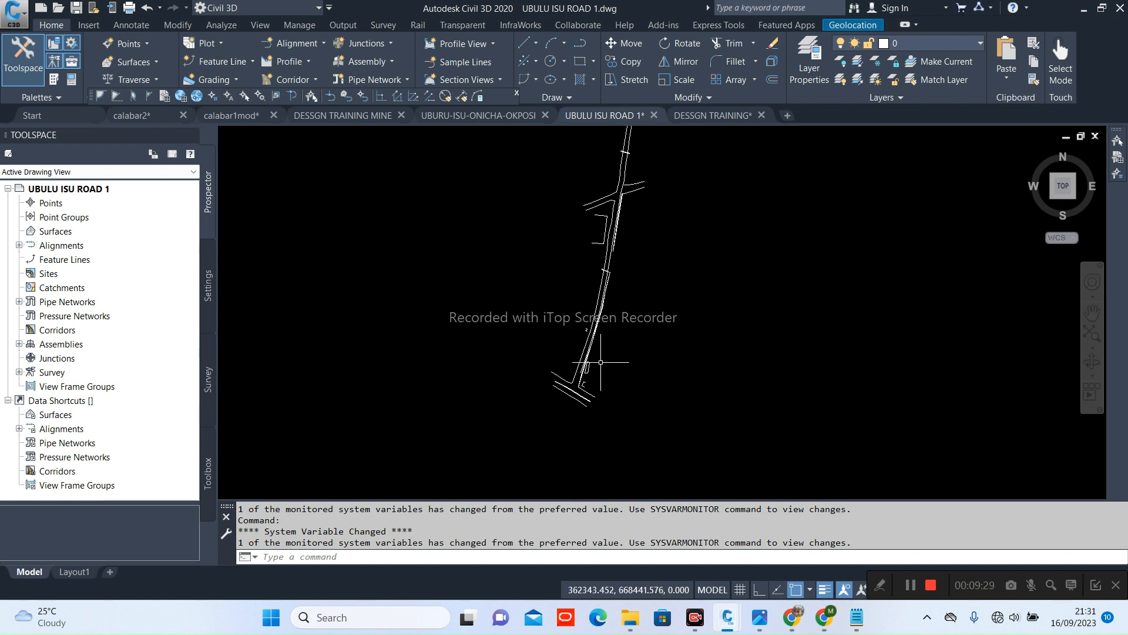
pyautogui.scroll(5, 600, 362)
pyautogui.scroll(-3, 607, 349)
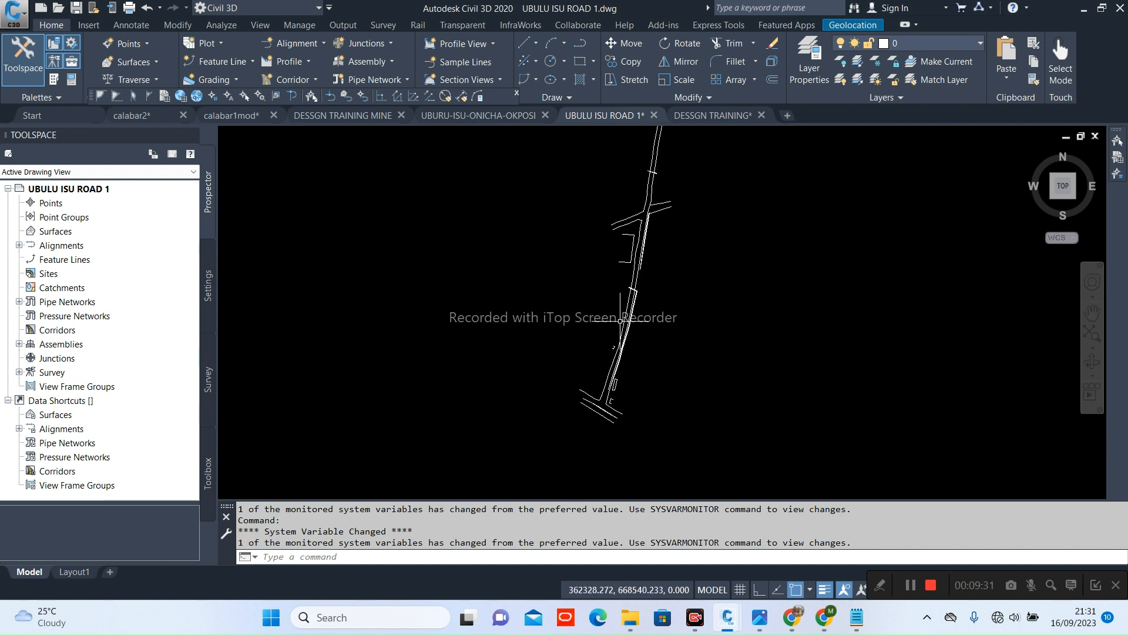
pyautogui.scroll(6, 623, 267)
pyautogui.moveTo(628, 264); pyautogui.dragTo(539, 380, button='middle')
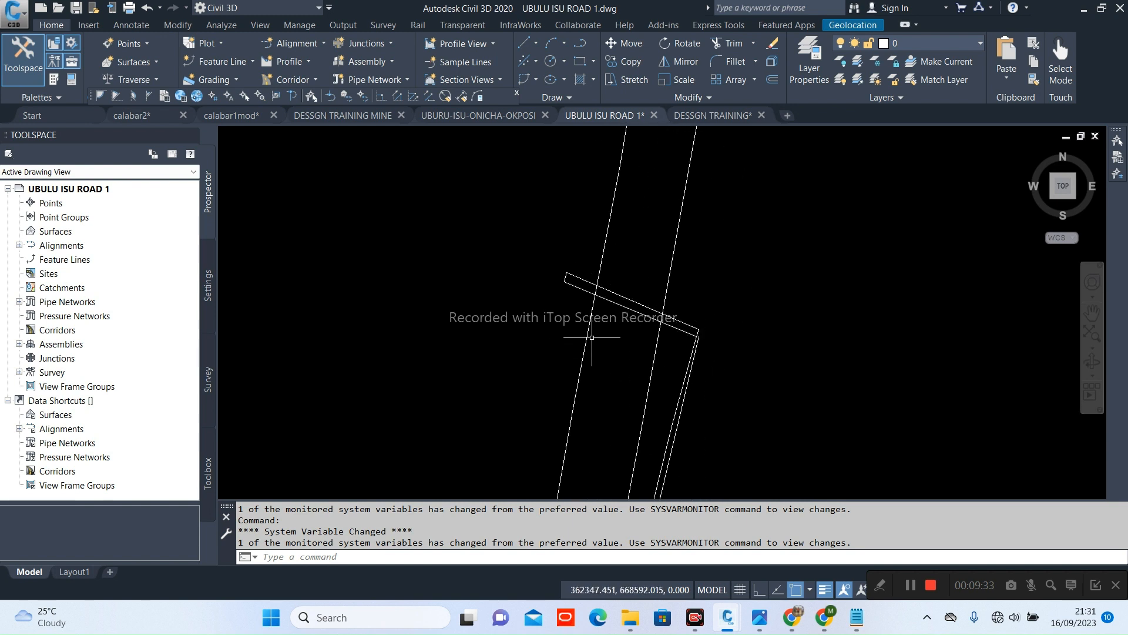
# Select the two culverts crossing the road south and north of the side-road junction near its southern end
pyautogui.click(620, 297)
pyautogui.scroll(-8, 596, 295)
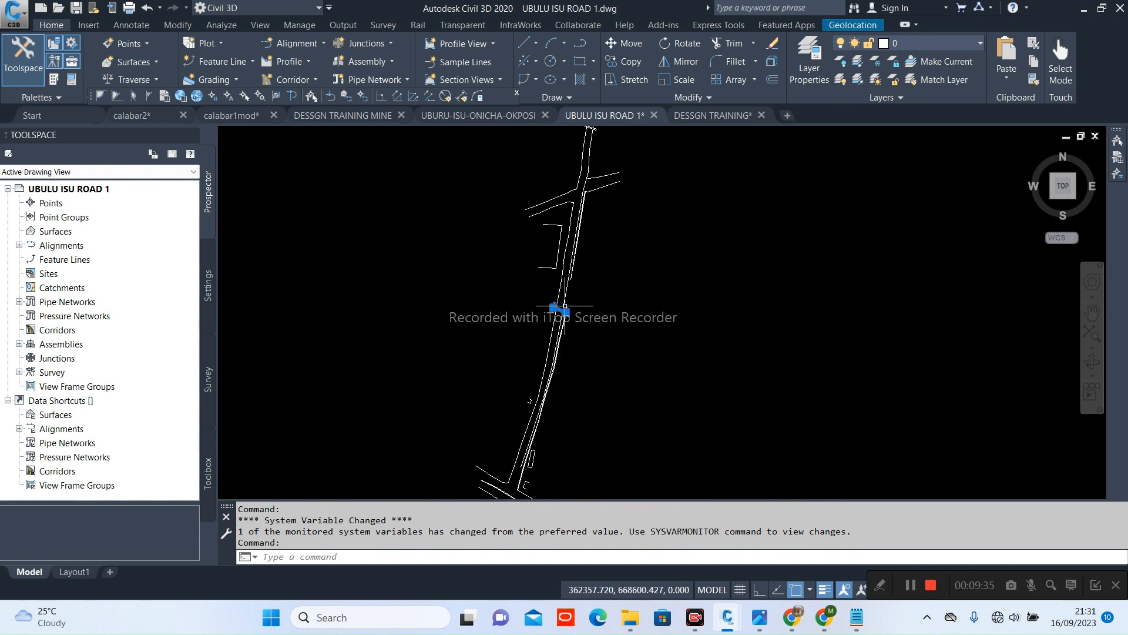
pyautogui.moveTo(587, 282); pyautogui.dragTo(584, 376, button='middle')
pyautogui.scroll(2, 574, 309)
pyautogui.scroll(10, 578, 306)
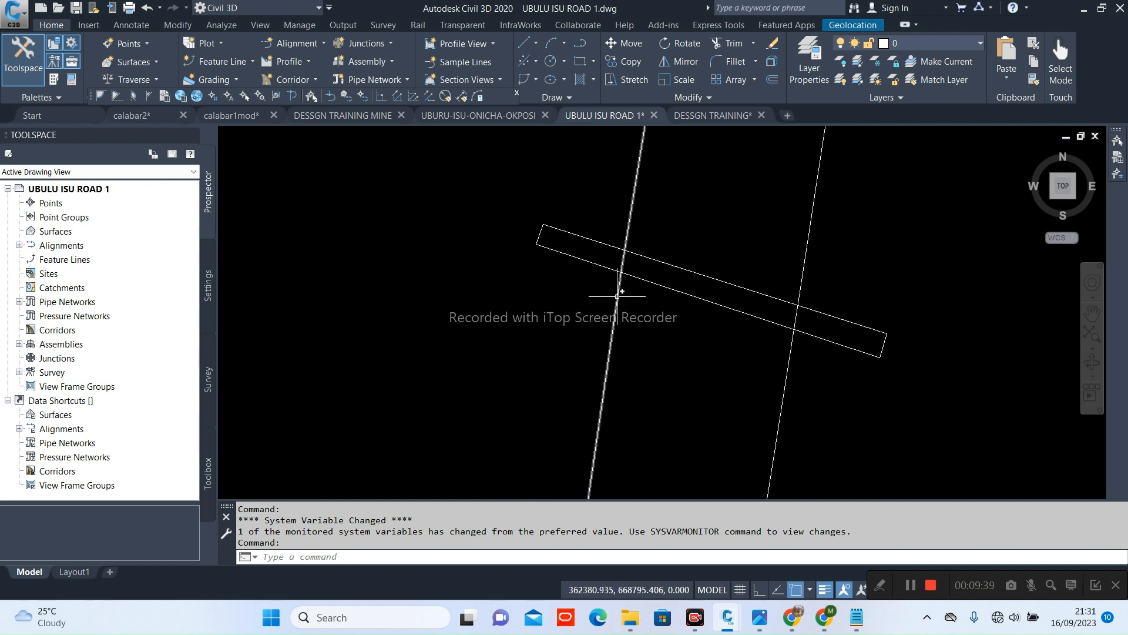
pyautogui.scroll(-12, 458, 316)
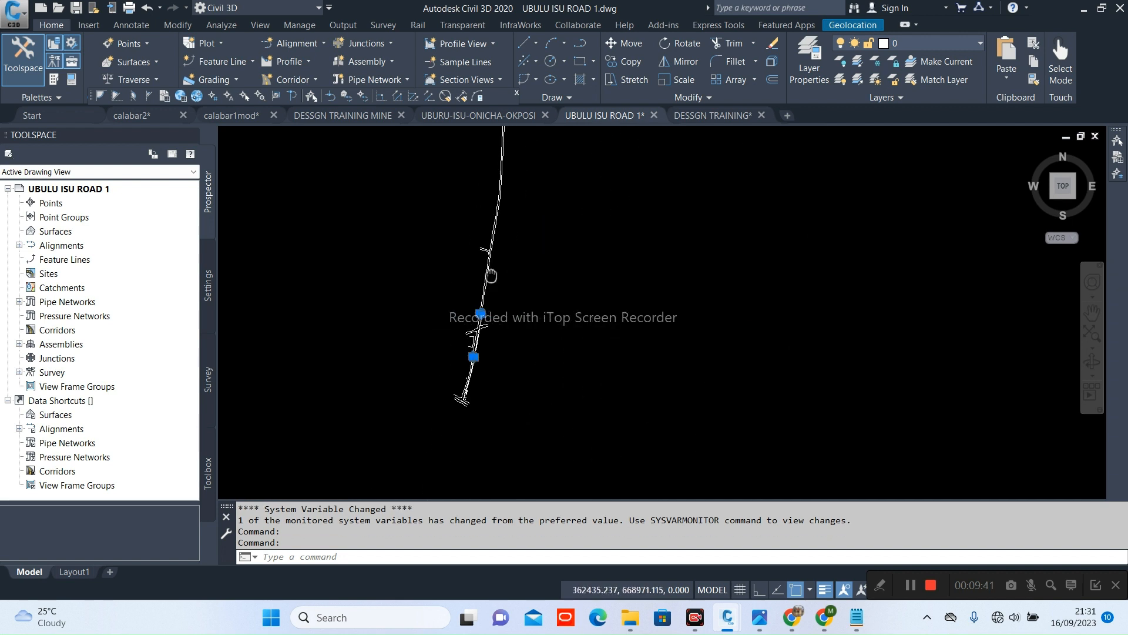
# Follow the road north to the third culvert and add its lines to the selection
pyautogui.moveTo(492, 281); pyautogui.dragTo(508, 363, button='middle')
pyautogui.scroll(2, 505, 330)
pyautogui.scroll(2, 506, 327)
pyautogui.moveTo(518, 229); pyautogui.dragTo(534, 394, button='middle')
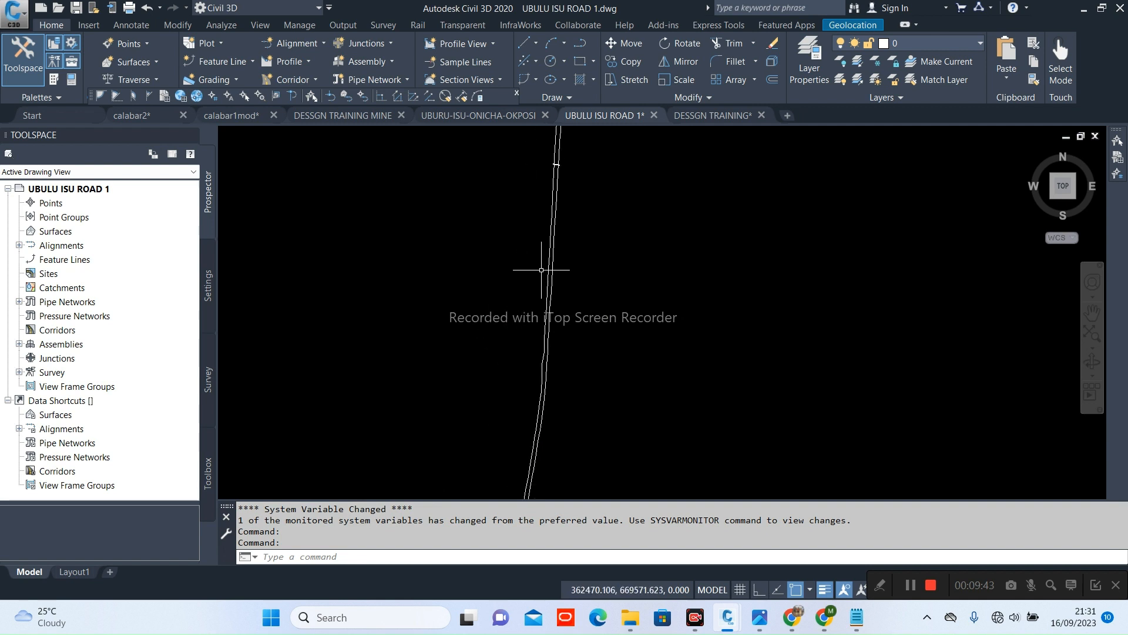
pyautogui.moveTo(547, 183)
pyautogui.mouseDown(button='middle')
pyautogui.moveTo(550, 311)
pyautogui.moveTo(592, 404)
pyautogui.mouseUp(button='middle')
pyautogui.scroll(3, 550, 302)
pyautogui.click(536, 315)
pyautogui.click(611, 290)
pyautogui.scroll(2, 550, 406)
pyautogui.scroll(2, 559, 382)
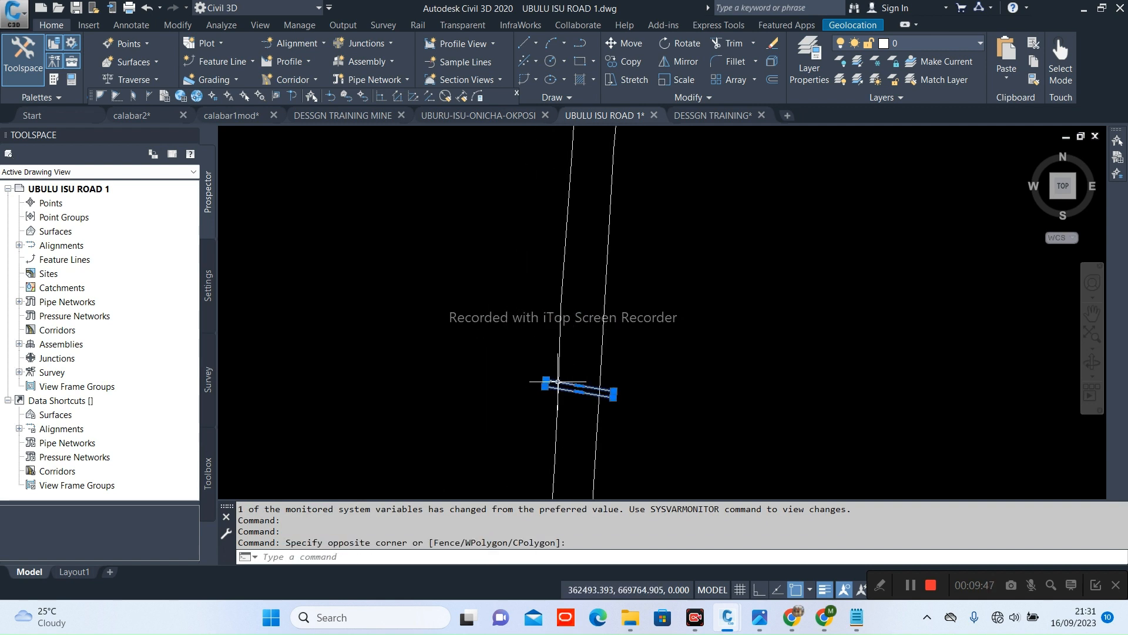
# Add the lines of the fourth culvert, beyond the road's next bend to the north, to the selection
pyautogui.scroll(-8, 558, 381)
pyautogui.moveTo(555, 259); pyautogui.dragTo(565, 464, button='middle')
pyautogui.scroll(-3, 564, 464)
pyautogui.moveTo(602, 194); pyautogui.dragTo(557, 415, button='middle')
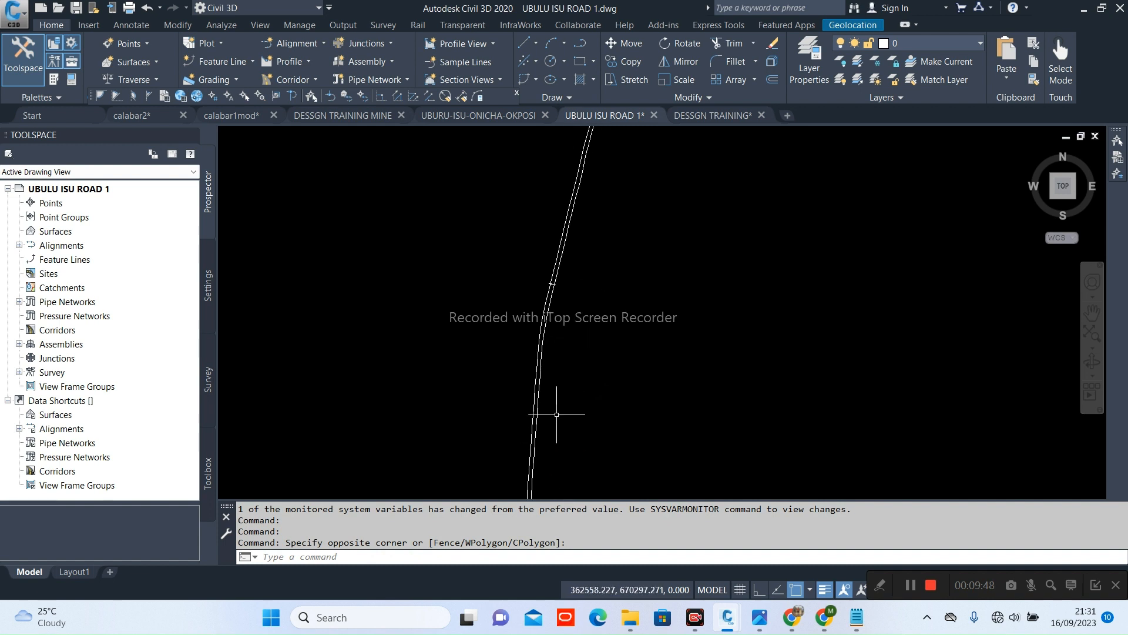
pyautogui.scroll(5, 538, 275)
pyautogui.click(541, 281)
pyautogui.click(688, 371)
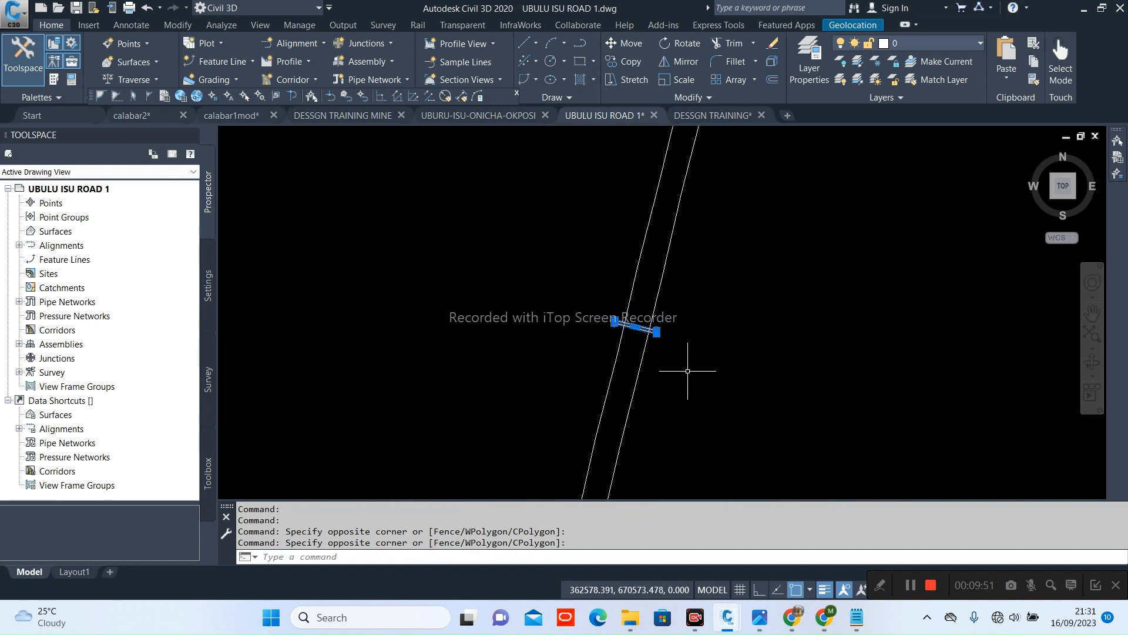
# Follow the road north to the fifth culvert, just south of the bracket-shaped outlines beside the road, and add it to the selection
pyautogui.scroll(-6, 449, 318)
pyautogui.moveTo(492, 265)
pyautogui.mouseDown(button='middle')
pyautogui.moveTo(496, 353)
pyautogui.moveTo(516, 302)
pyautogui.moveTo(516, 436)
pyautogui.mouseUp(button='middle')
pyautogui.moveTo(512, 270)
pyautogui.mouseDown(button='middle')
pyautogui.moveTo(511, 443)
pyautogui.moveTo(533, 366)
pyautogui.moveTo(557, 473)
pyautogui.mouseUp(button='middle')
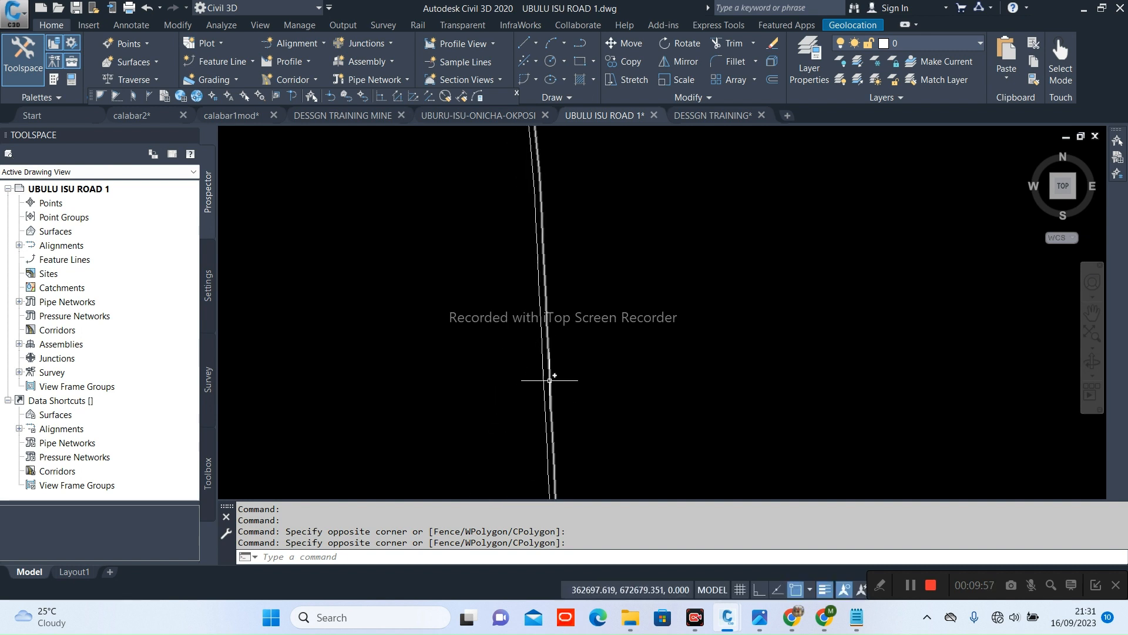
pyautogui.scroll(-4, 553, 353)
pyautogui.scroll(4, 546, 318)
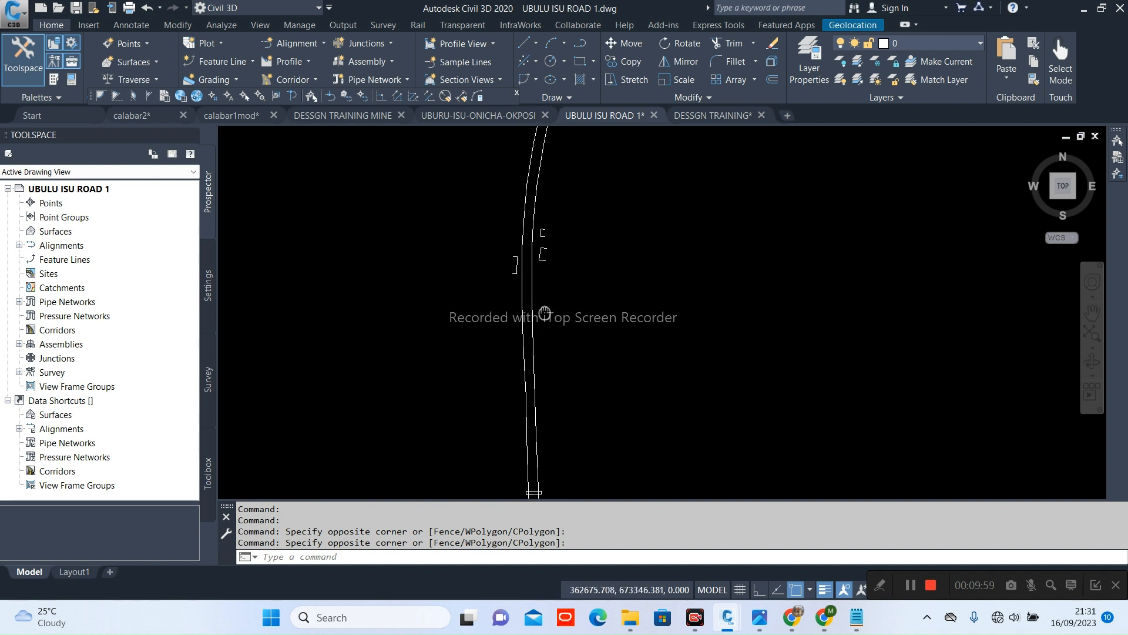
pyautogui.moveTo(534, 385); pyautogui.dragTo(516, 275, button='middle')
pyautogui.click(473, 355)
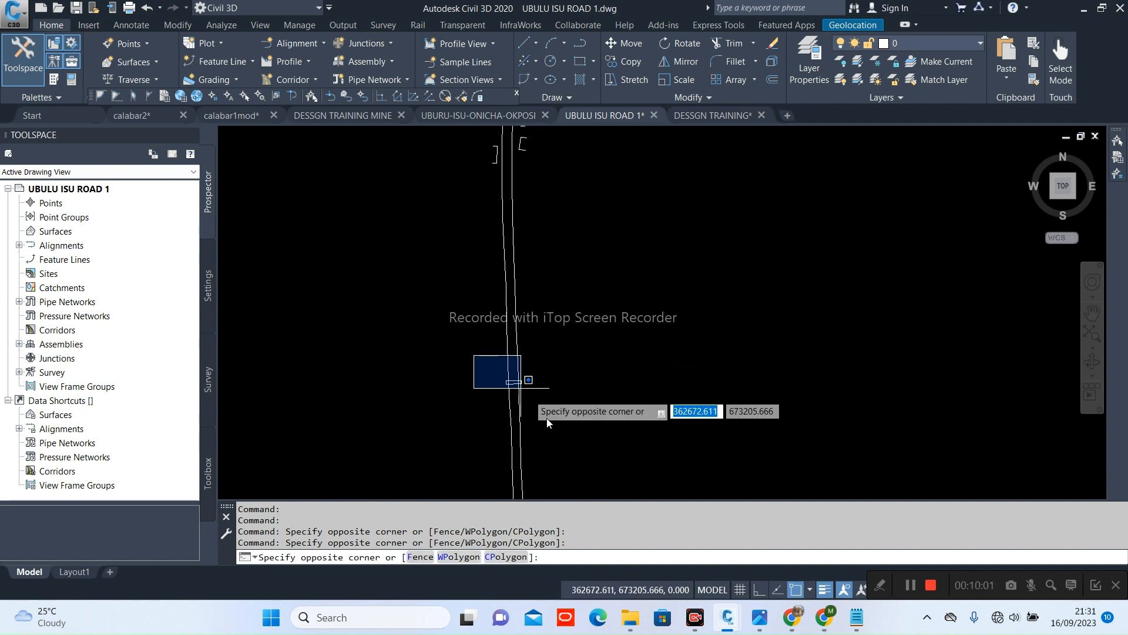
pyautogui.click(555, 395)
# Add the sixth culvert, north of the roadside outlines past the bend, to the selection
pyautogui.moveTo(522, 362)
pyautogui.mouseDown(button='middle')
pyautogui.moveTo(521, 407)
pyautogui.moveTo(510, 326)
pyautogui.moveTo(528, 333)
pyautogui.mouseUp(button='middle')
pyautogui.scroll(-4, 527, 333)
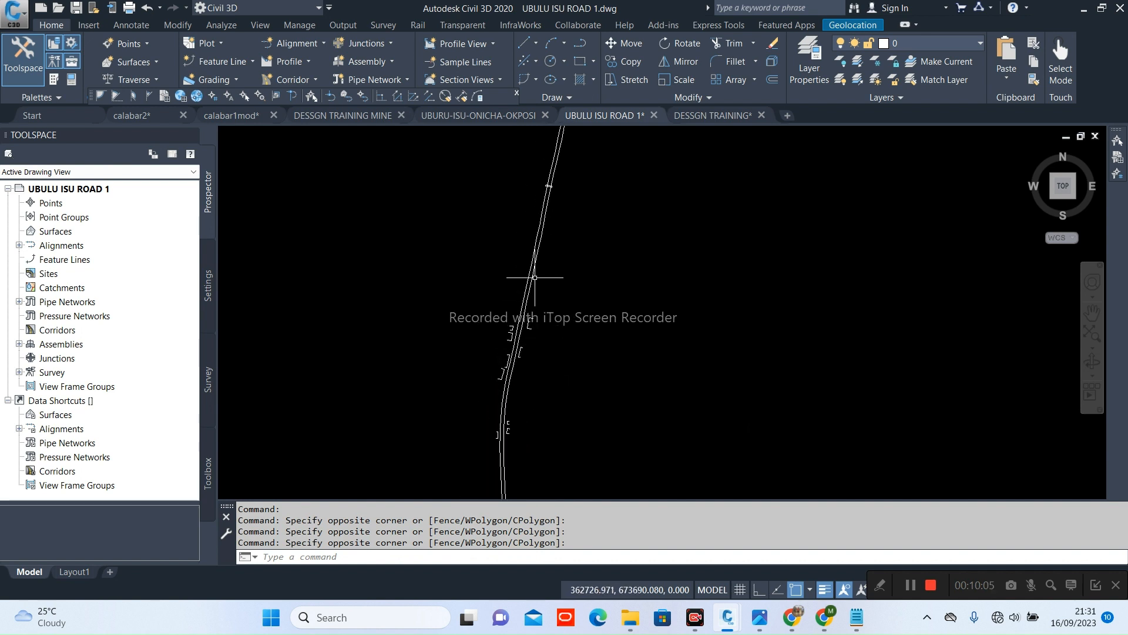
pyautogui.moveTo(534, 276); pyautogui.dragTo(518, 392, button='middle')
pyautogui.scroll(6, 521, 307)
pyautogui.click(526, 281)
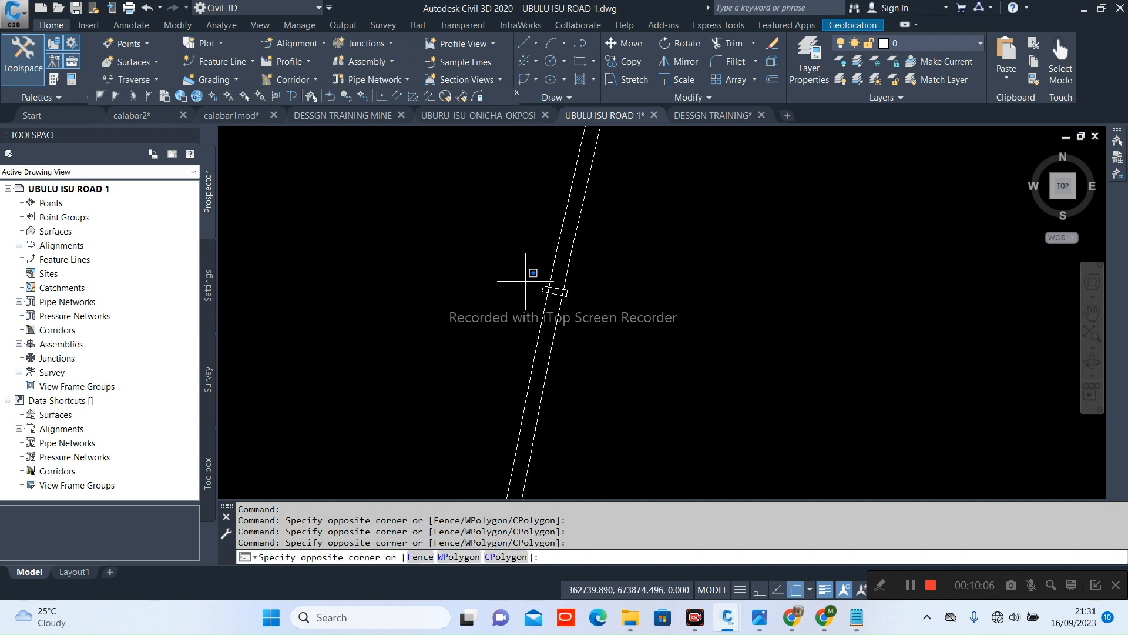
pyautogui.click(571, 308)
# Add the seventh culvert, on the straight stretch before the road bends northeast, to the selection
pyautogui.scroll(-5, 525, 293)
pyautogui.moveTo(529, 238); pyautogui.dragTo(493, 402, button='middle')
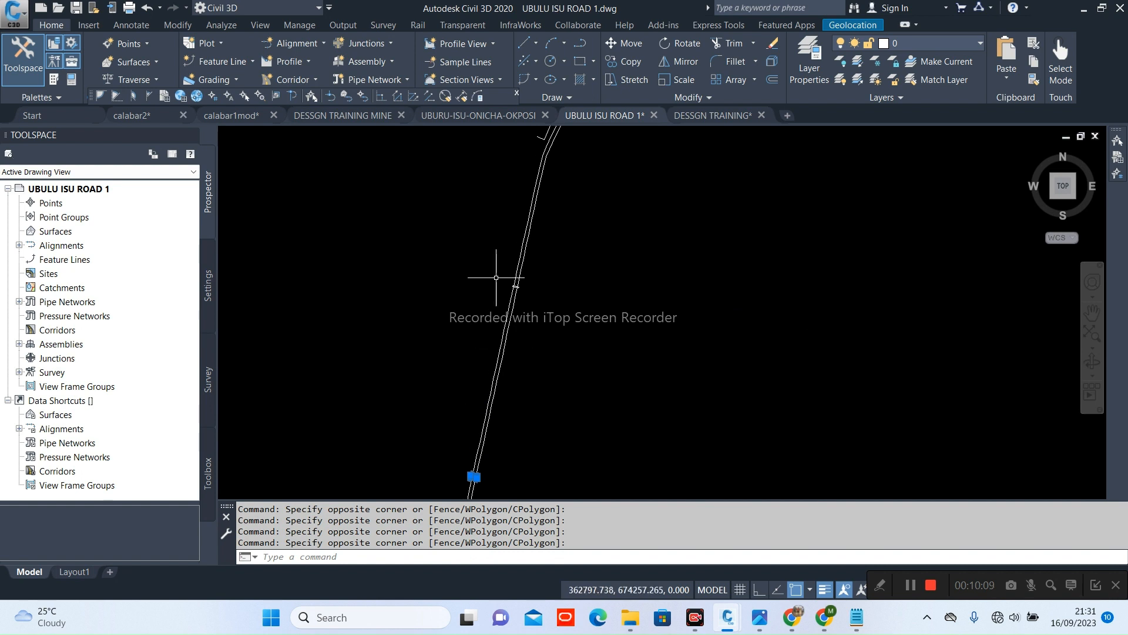
pyautogui.scroll(5, 498, 276)
pyautogui.click(500, 276)
pyautogui.click(620, 370)
# Follow the road around the northeast bend and add the eighth culvert's outline to the selection
pyautogui.scroll(-4, 510, 338)
pyautogui.moveTo(537, 282); pyautogui.dragTo(526, 404, button='middle')
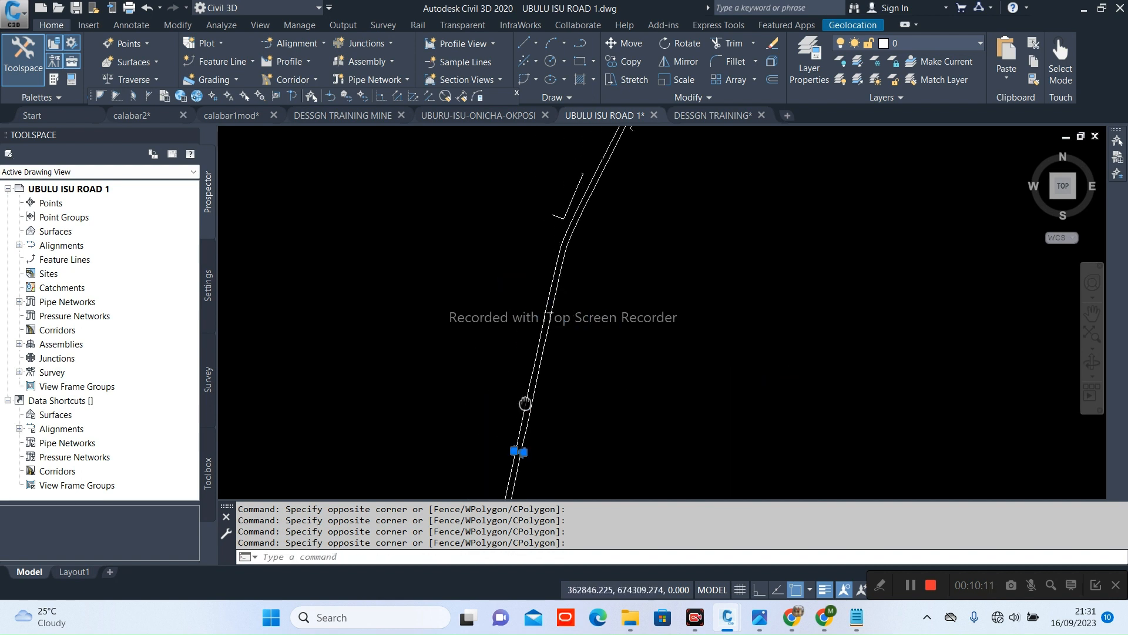
pyautogui.moveTo(556, 250); pyautogui.dragTo(506, 399, button='middle')
pyautogui.moveTo(566, 315); pyautogui.dragTo(582, 272, button='middle')
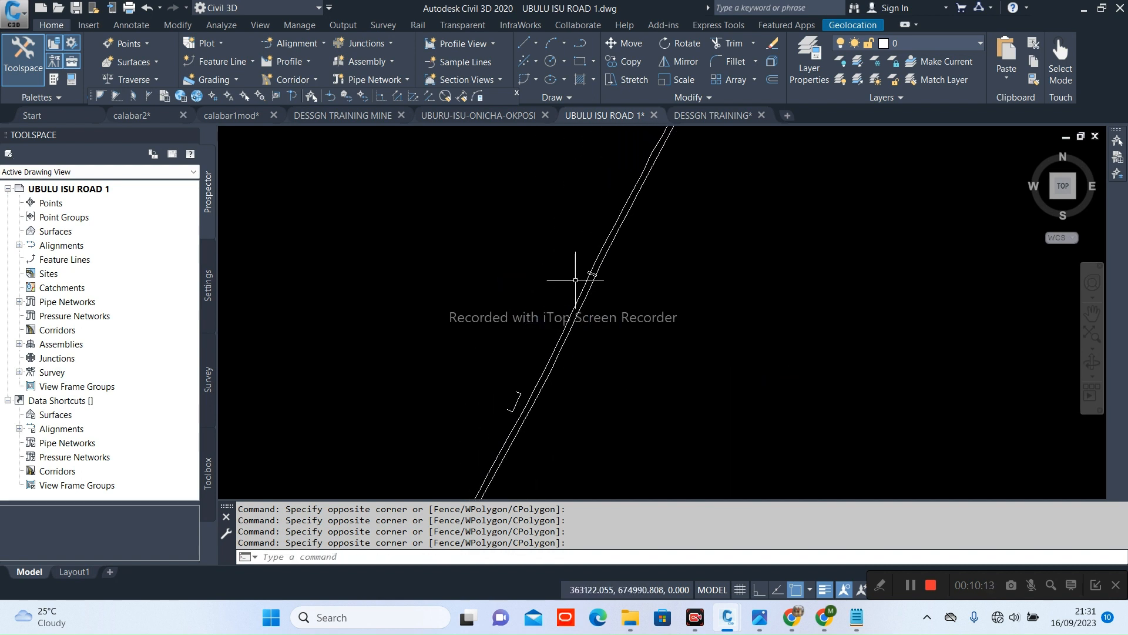
pyautogui.click(575, 256)
pyautogui.click(624, 300)
pyautogui.scroll(8, 587, 275)
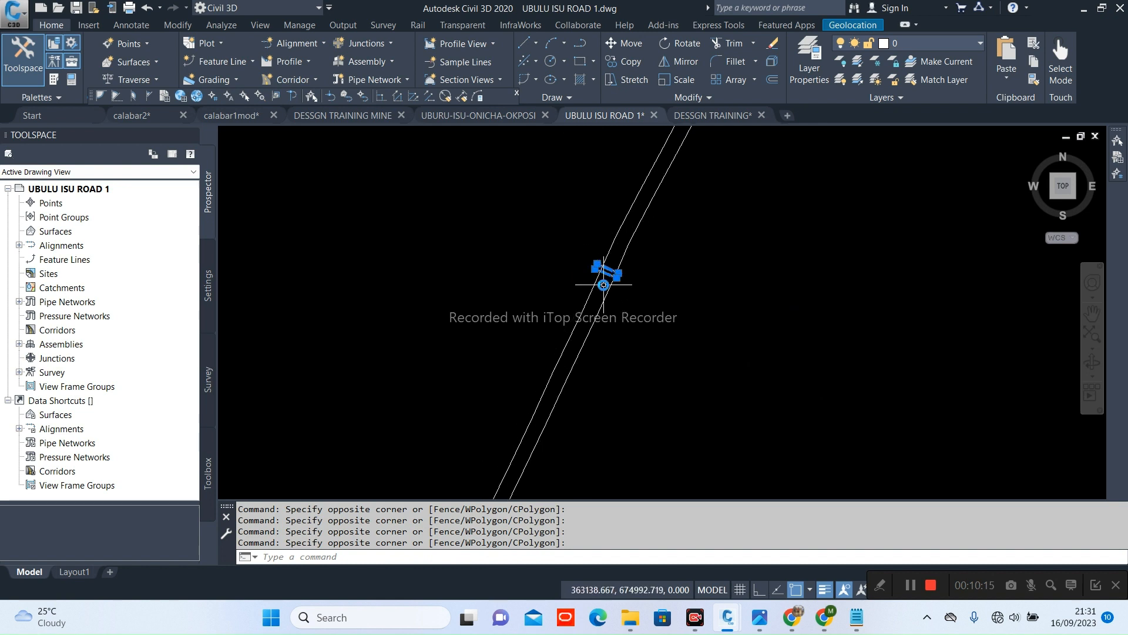
# Check the road beyond the last selected culvert and copy all the selected culverts to the clipboard
pyautogui.scroll(-12, 602, 302)
pyautogui.moveTo(621, 269); pyautogui.dragTo(598, 343, button='middle')
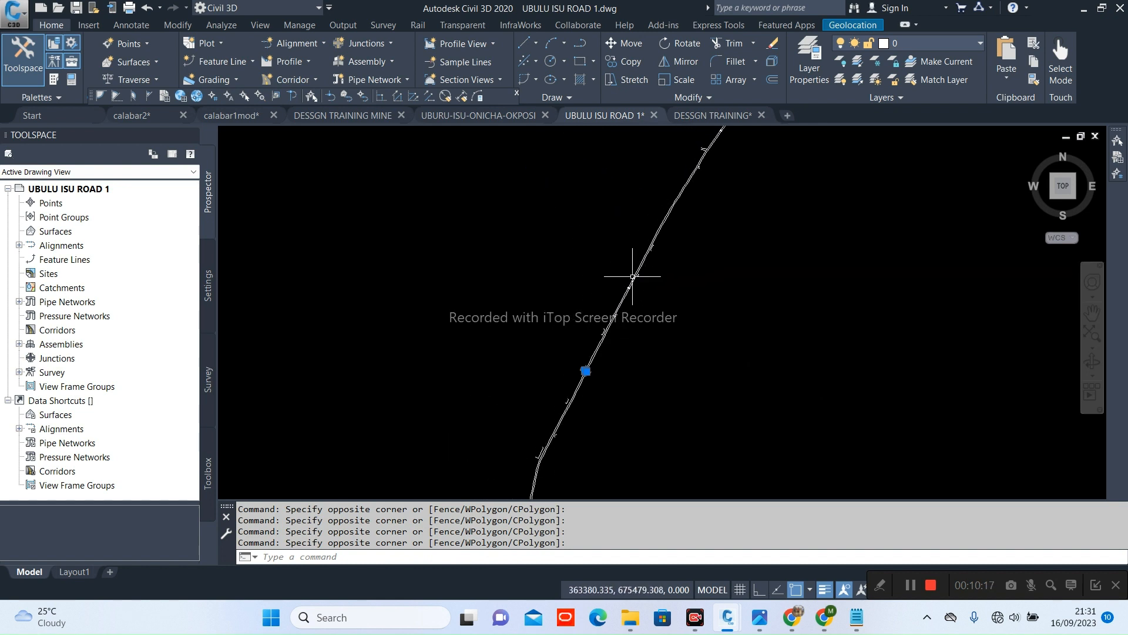
pyautogui.scroll(8, 614, 316)
pyautogui.scroll(-8, 576, 359)
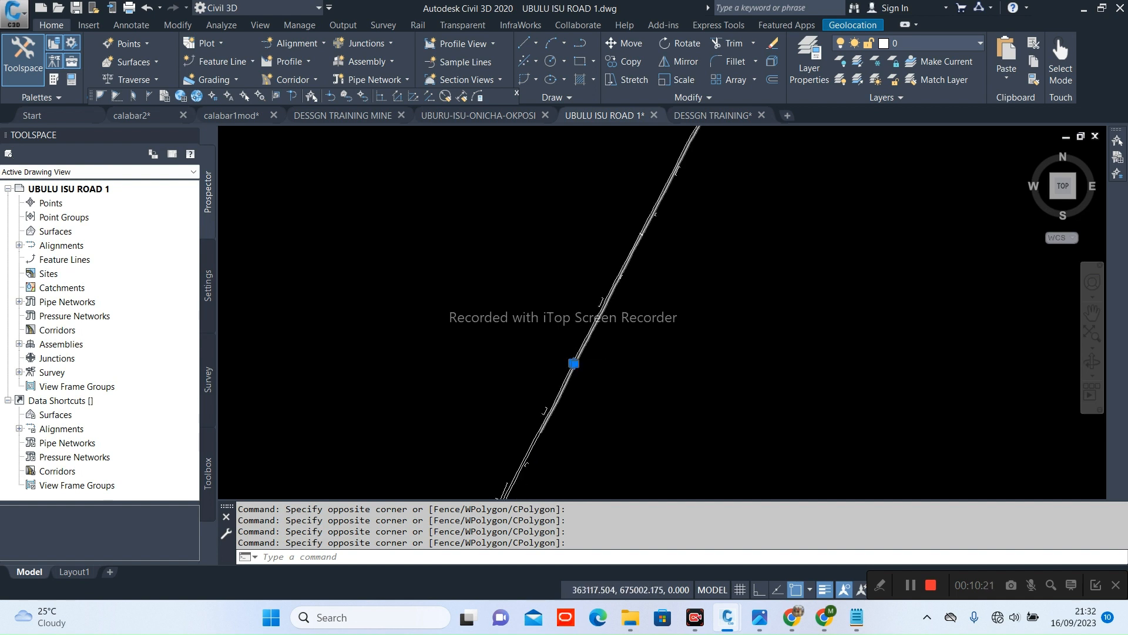
pyautogui.scroll(3, 569, 362)
pyautogui.scroll(4, 595, 365)
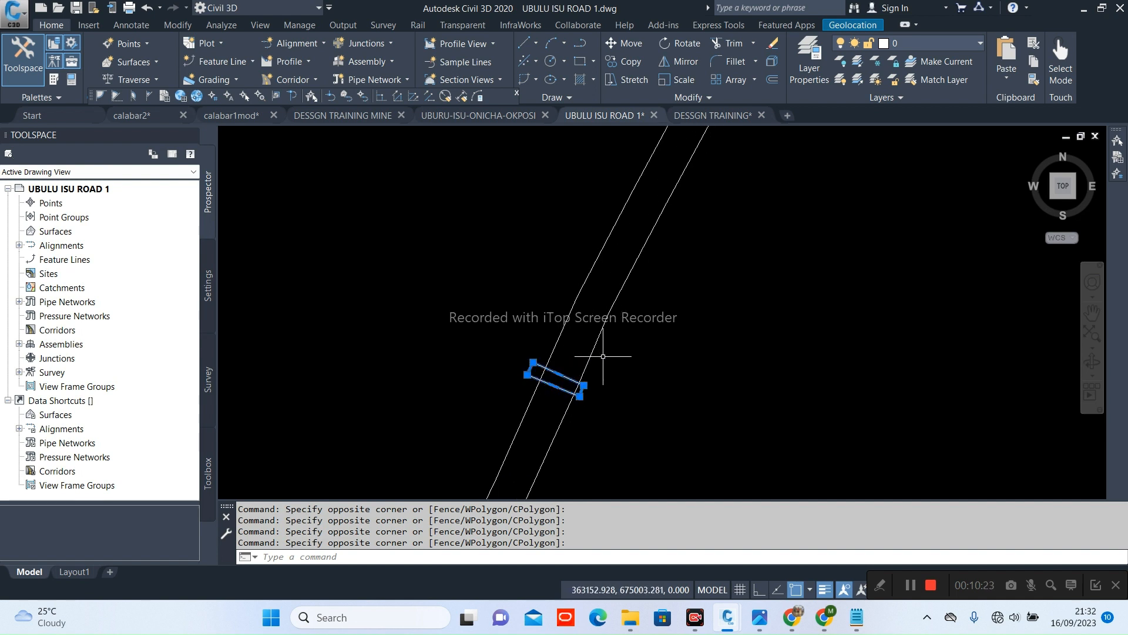
pyautogui.rightClick(507, 287)
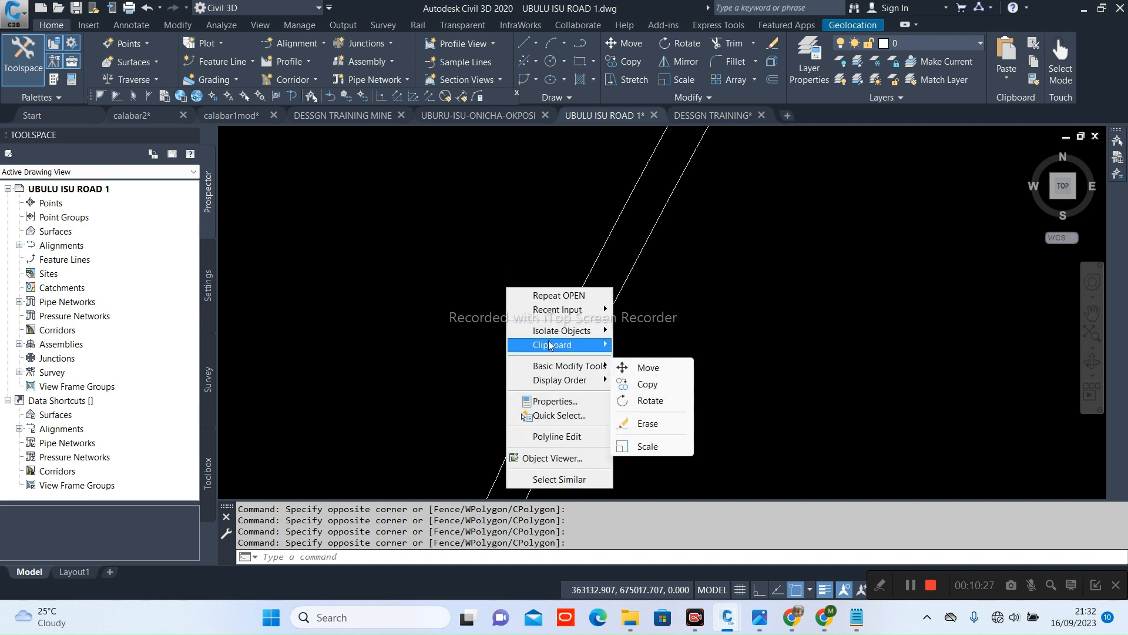
pyautogui.moveTo(569, 347)
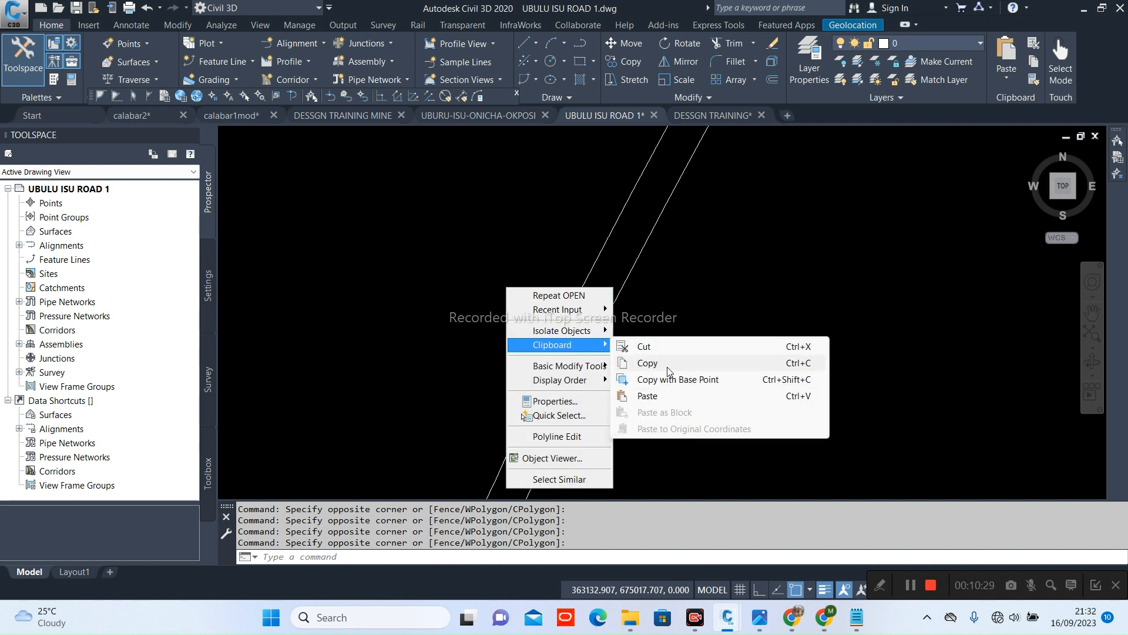
pyautogui.click(667, 365)
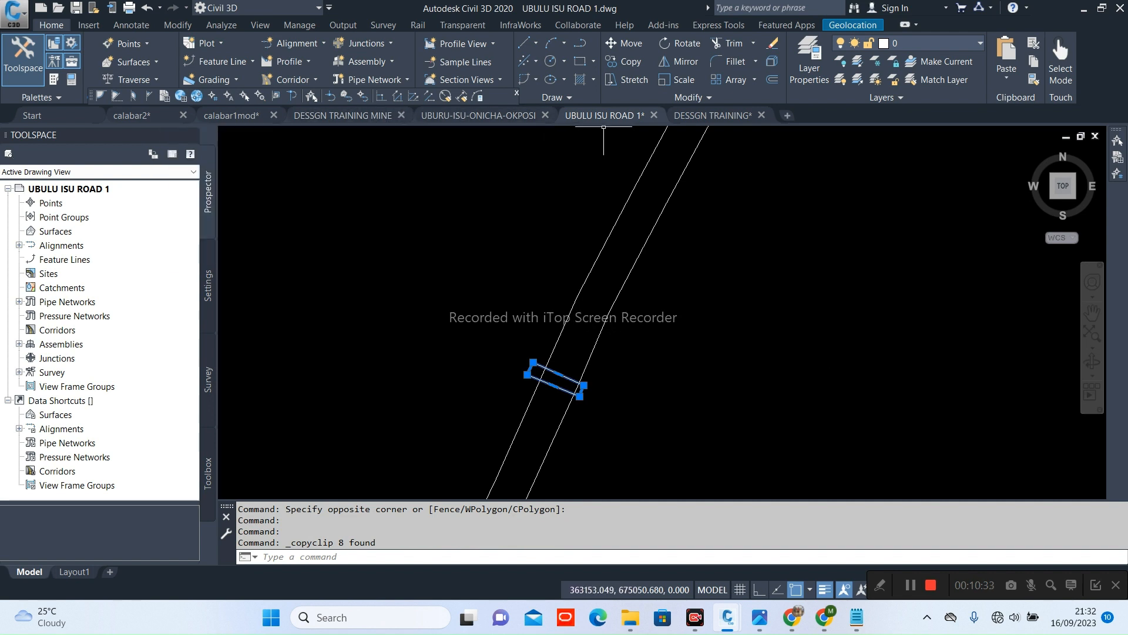
# Switch to the DESSGN TRAINING drawing and paste the copied culverts to their original coordinates
pyautogui.click(691, 116)
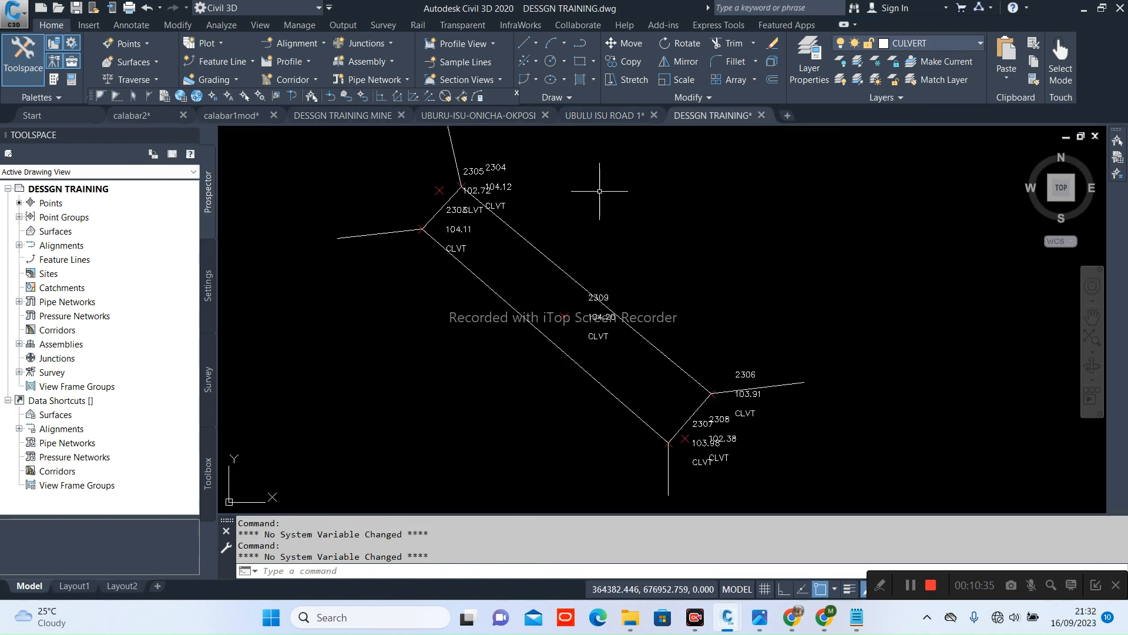
pyautogui.scroll(8, 596, 201)
pyautogui.scroll(-9, 595, 217)
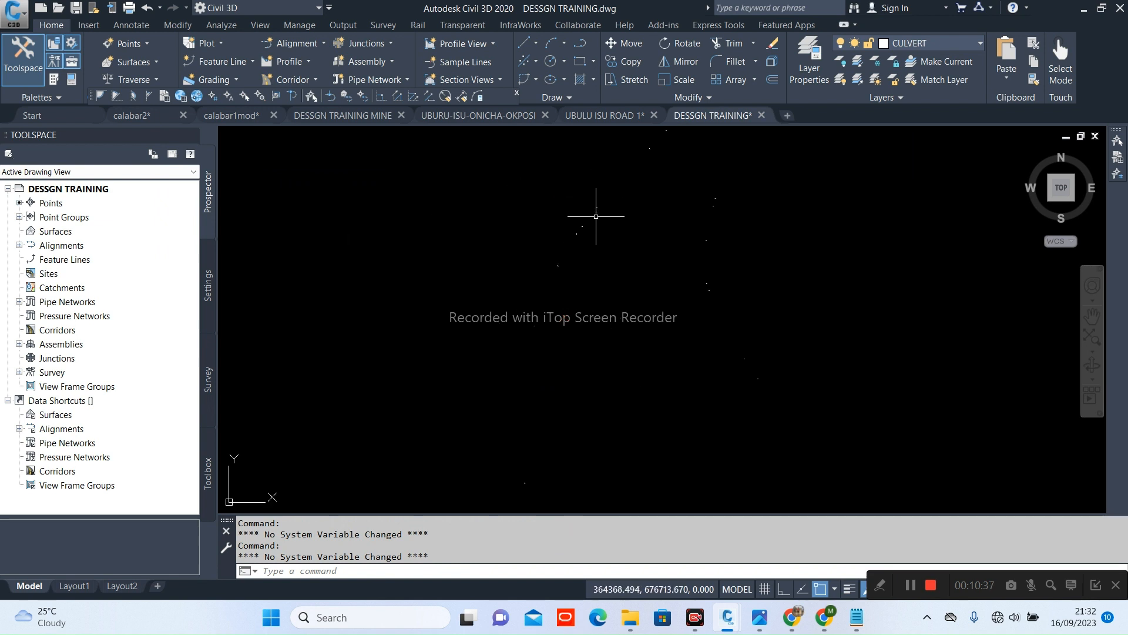
pyautogui.scroll(8, 594, 233)
pyautogui.rightClick(603, 255)
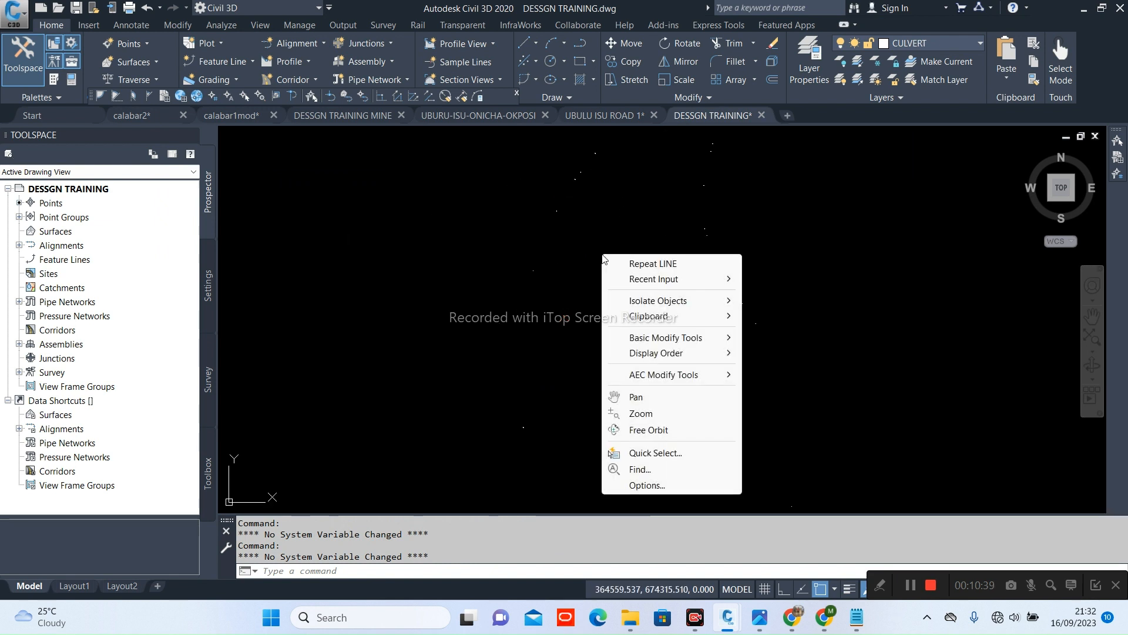
pyautogui.moveTo(669, 320)
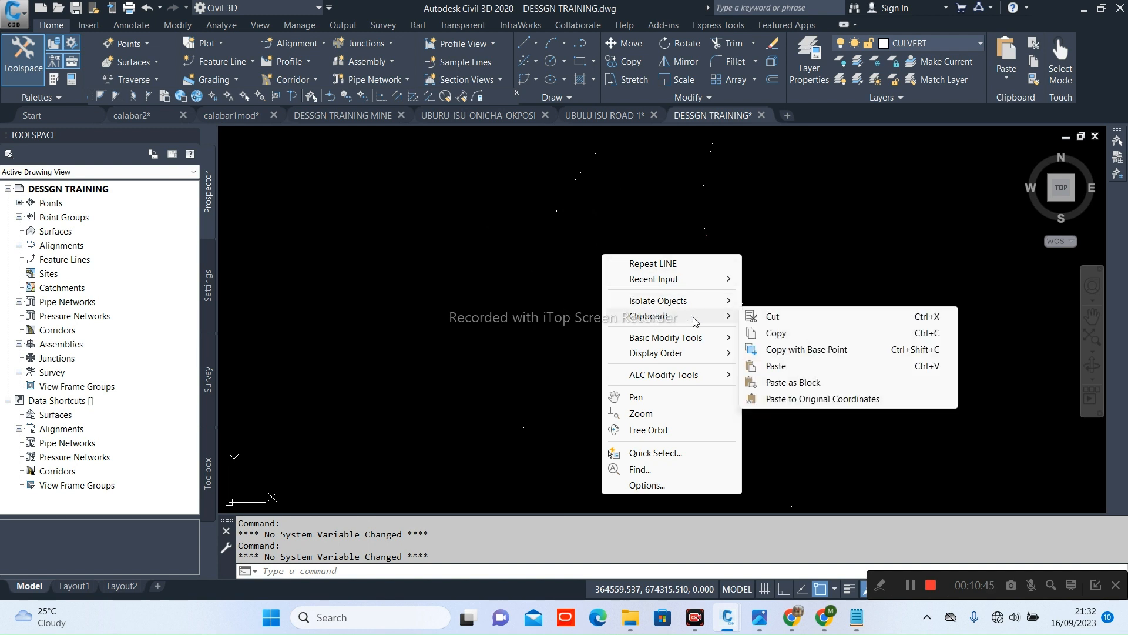
pyautogui.click(803, 400)
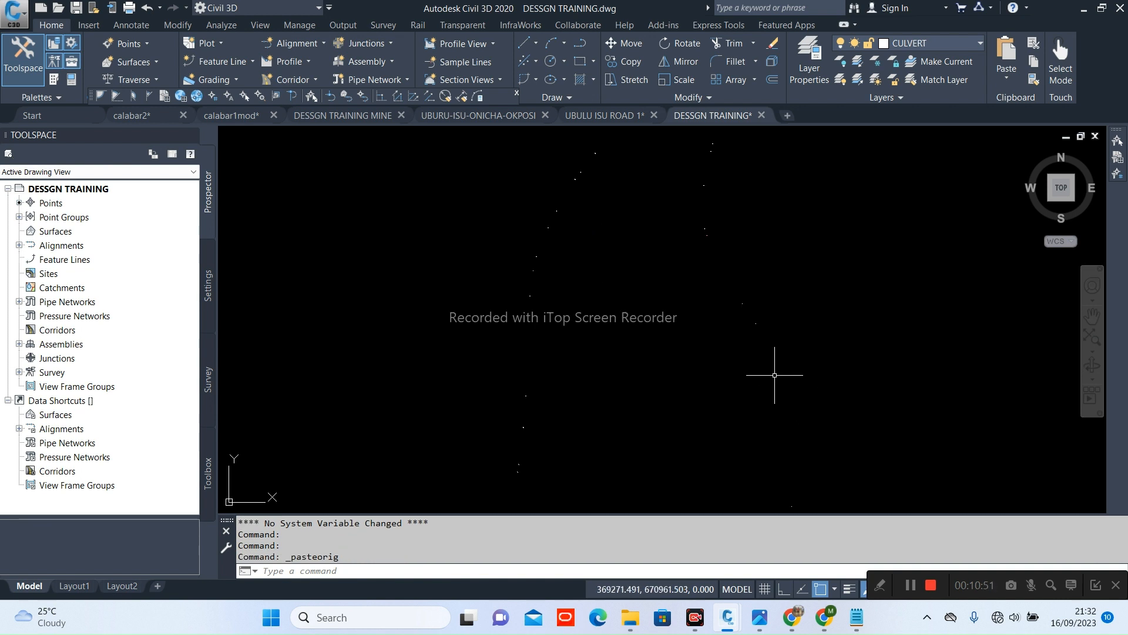
# Examine where the pasted culverts lie among the survey points, from the southern end of the road to its northern end
pyautogui.scroll(-2, 553, 212)
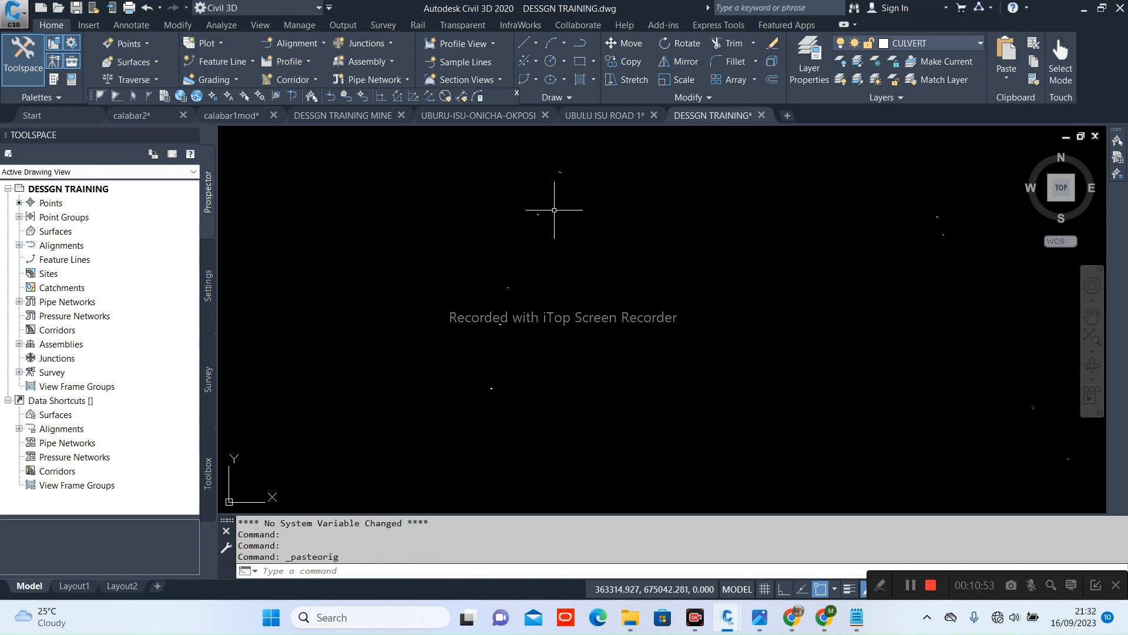
pyautogui.scroll(3, 504, 227)
pyautogui.scroll(-3, 530, 215)
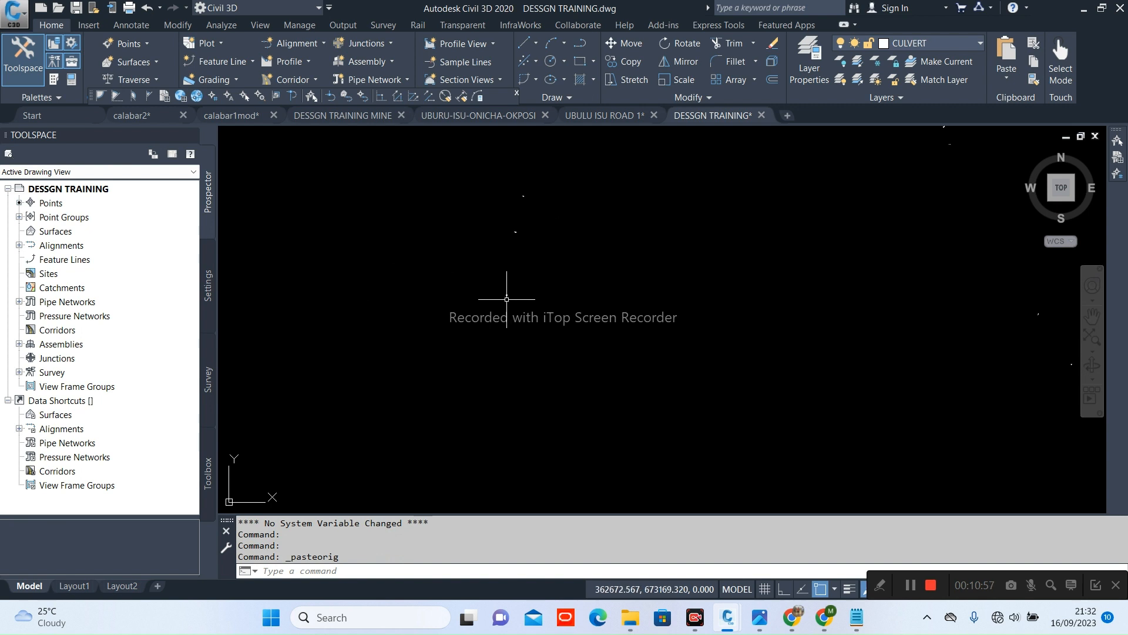
pyautogui.scroll(4, 488, 223)
pyautogui.scroll(-5, 486, 211)
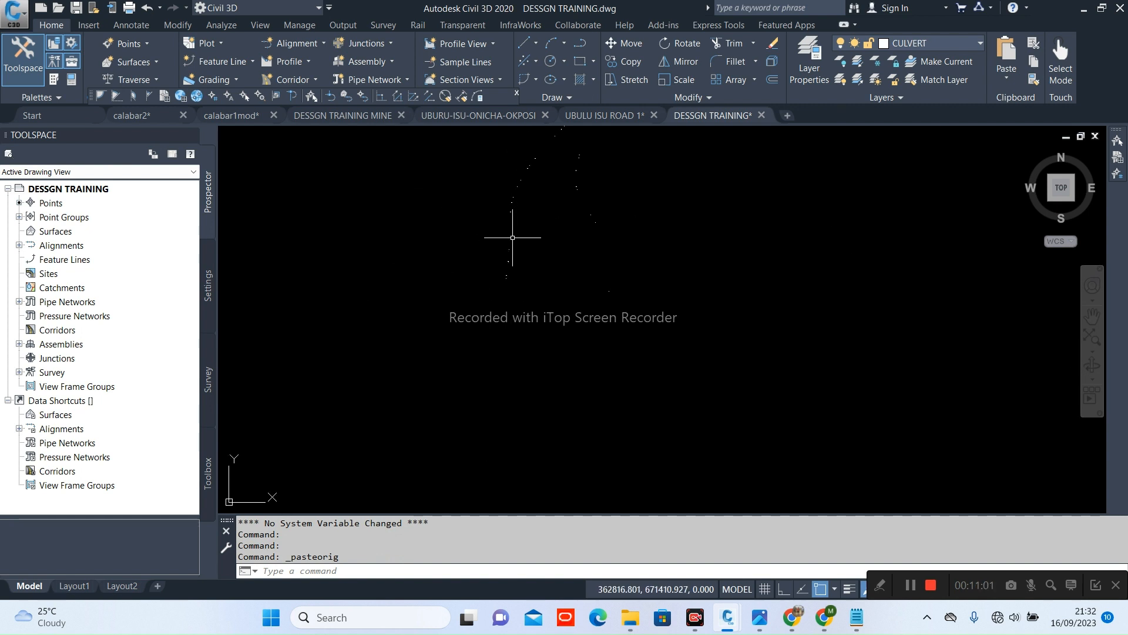
pyautogui.scroll(3, 508, 277)
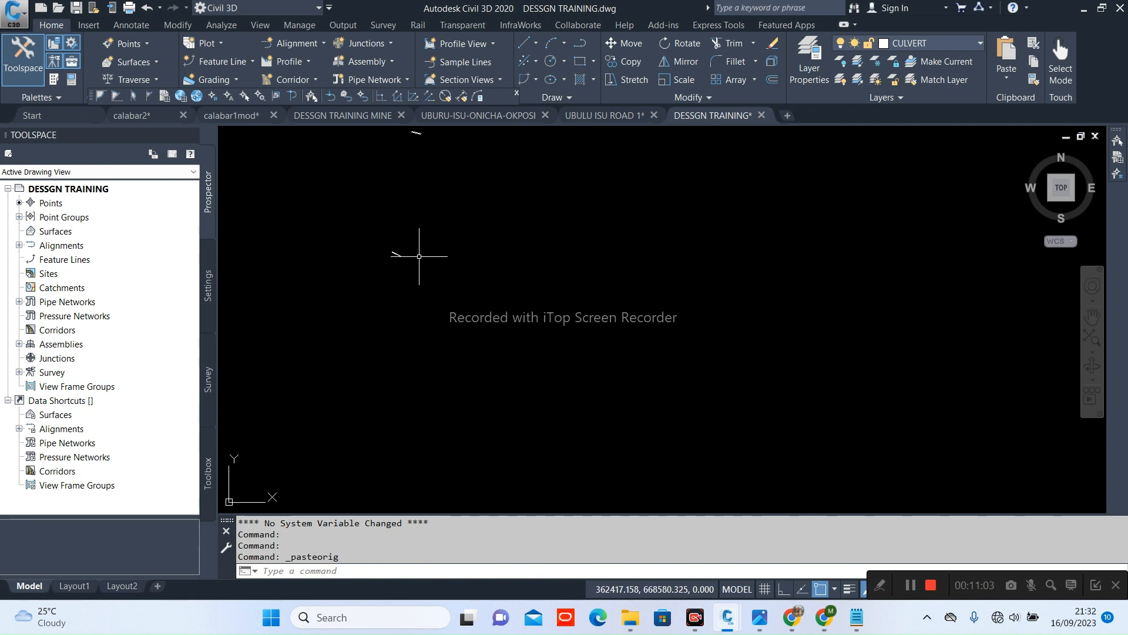
pyautogui.scroll(-3, 484, 244)
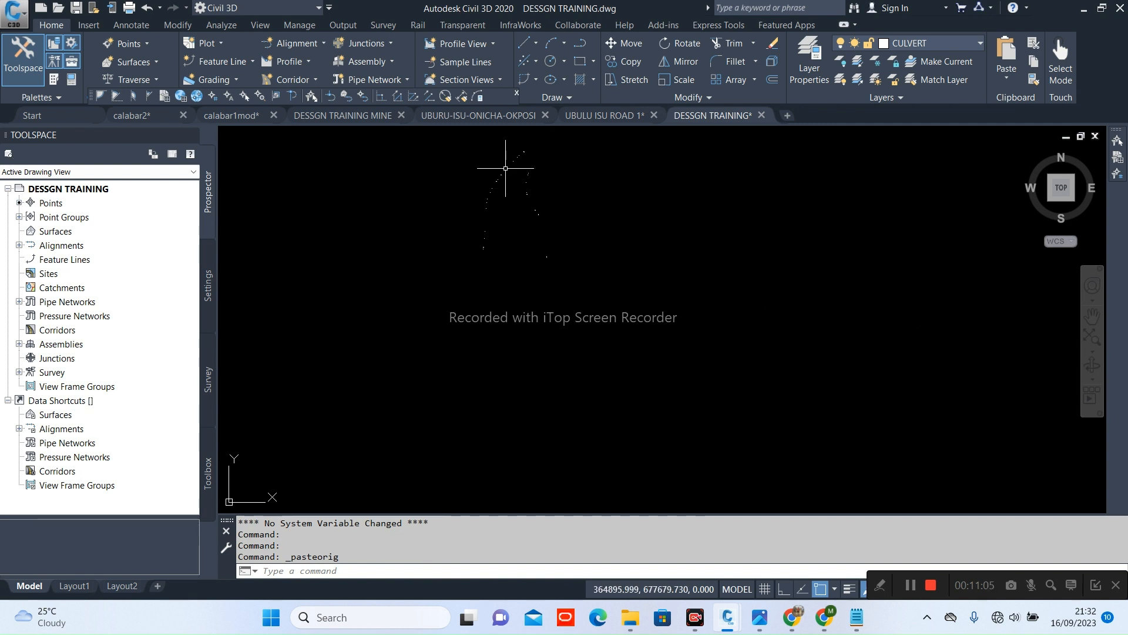
pyautogui.scroll(3, 533, 179)
pyautogui.moveTo(527, 143); pyautogui.dragTo(521, 250, button='middle')
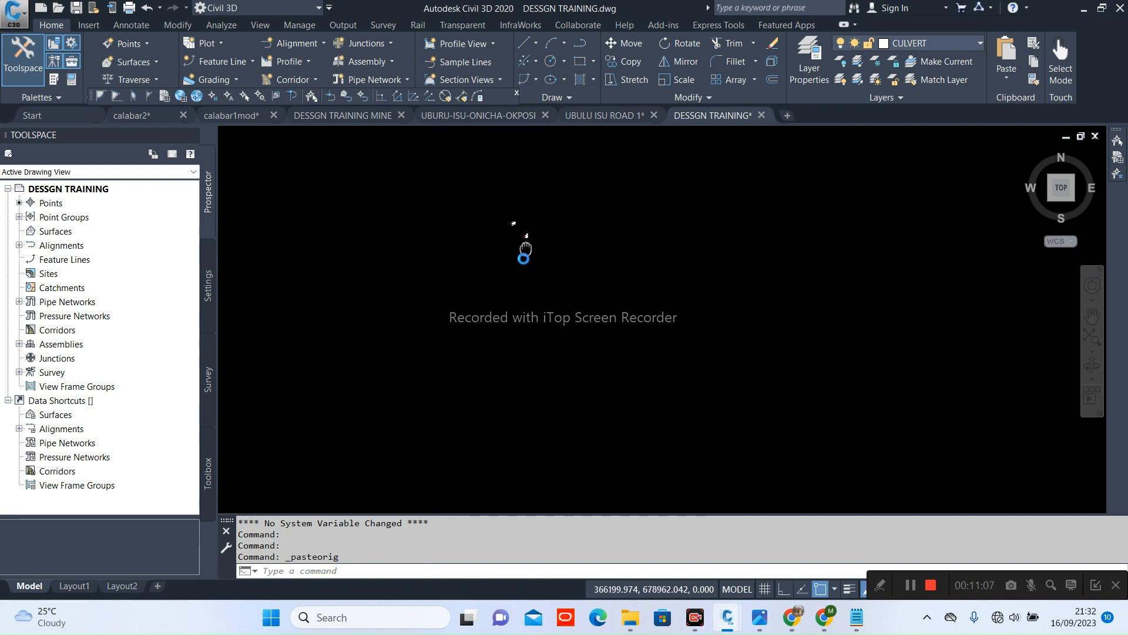
pyautogui.scroll(4, 513, 261)
pyautogui.scroll(-4, 527, 241)
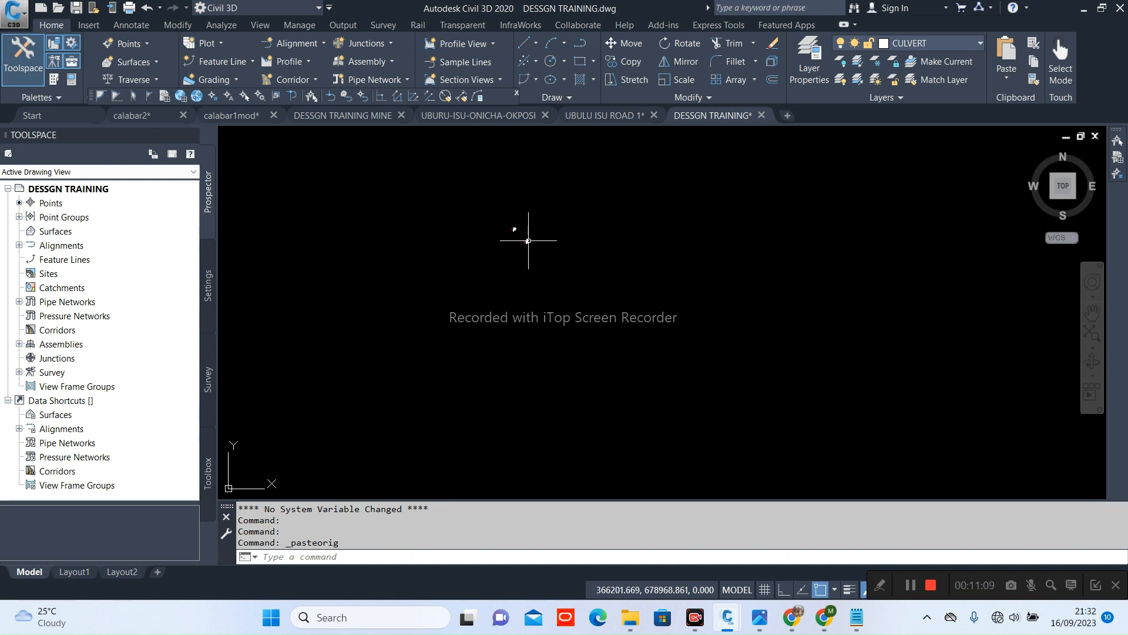
pyautogui.scroll(3, 499, 261)
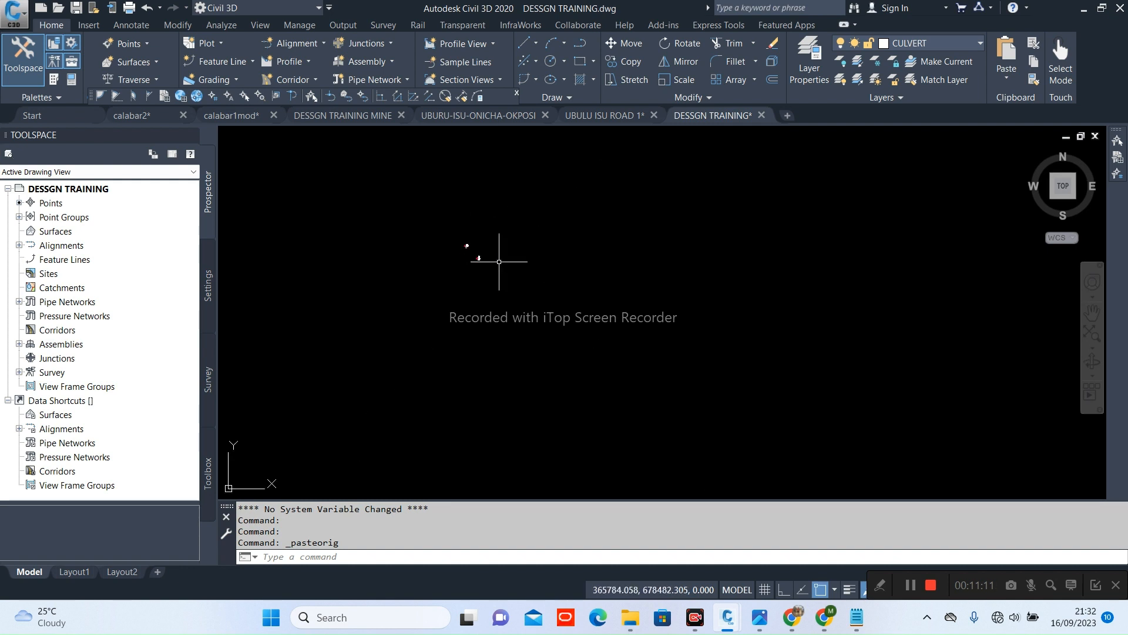
pyautogui.scroll(-3, 498, 244)
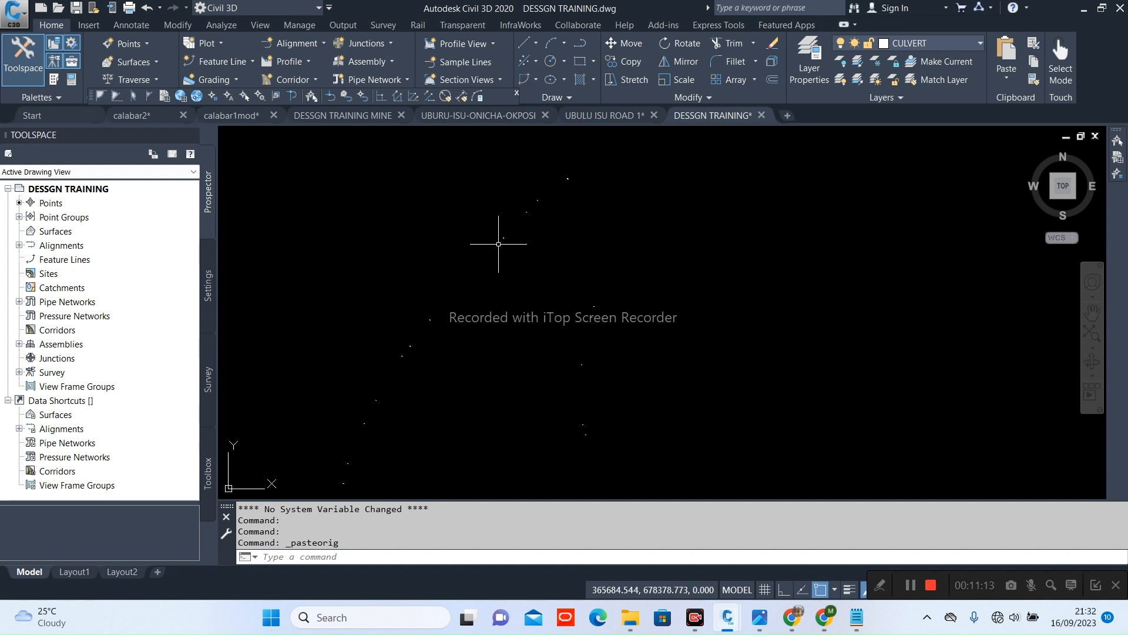
# Select the pasted fifth culvert, the nearly horizontal rectangle on layer 0
pyautogui.scroll(2, 482, 327)
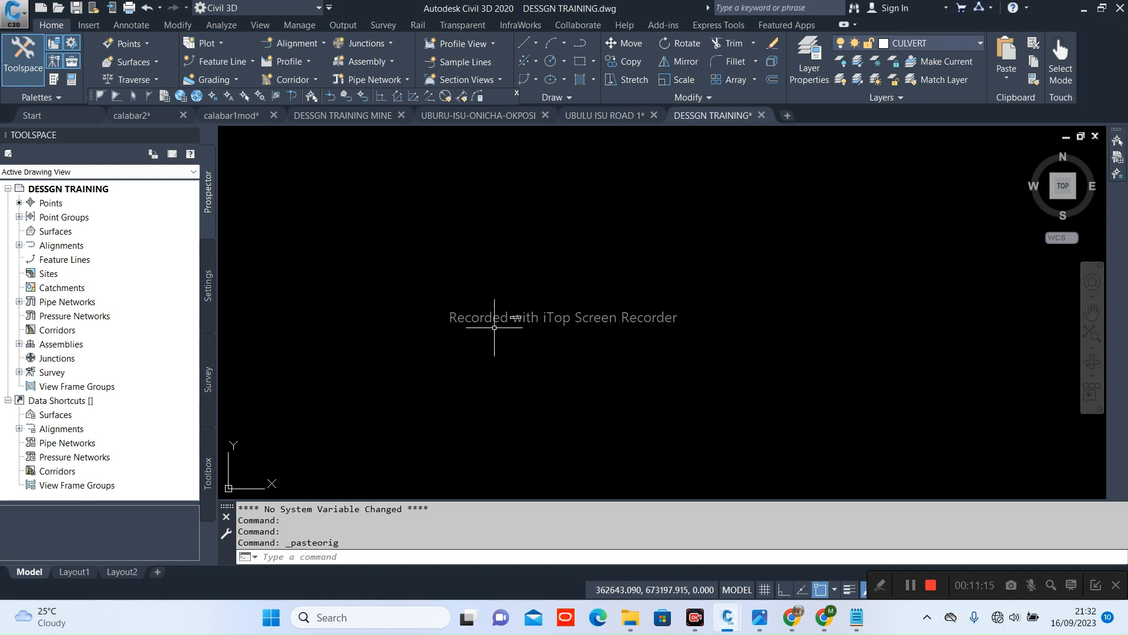
pyautogui.scroll(2, 514, 323)
pyautogui.click(588, 264)
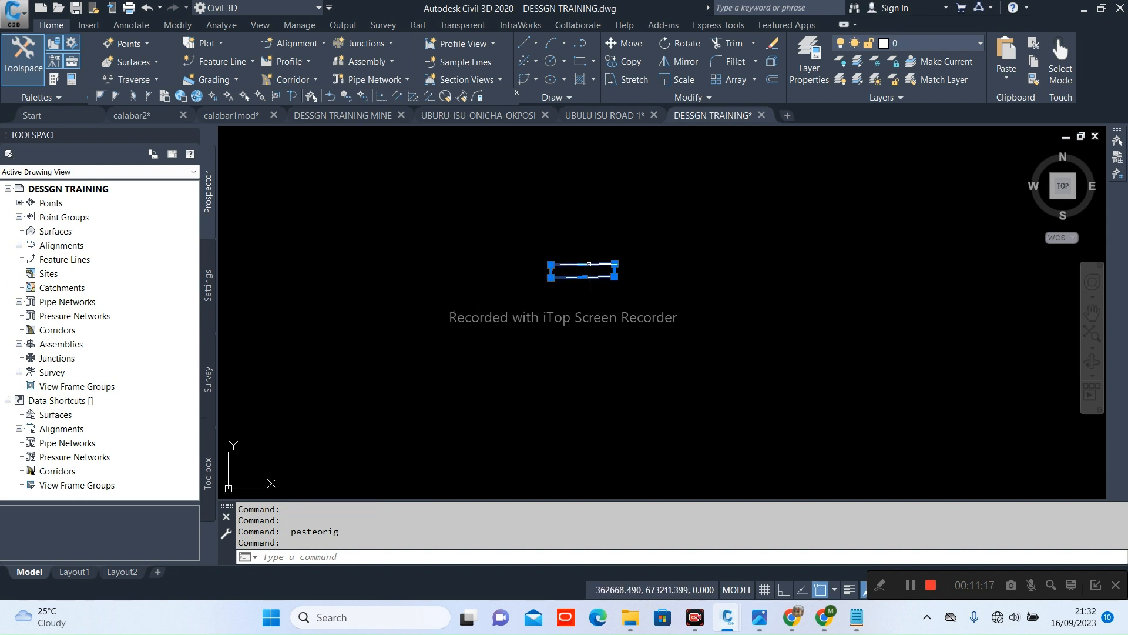
# Examine the pasted culverts along the road, from the selected one to the sloping culvert farther south
pyautogui.scroll(-10, 497, 270)
pyautogui.scroll(5, 535, 234)
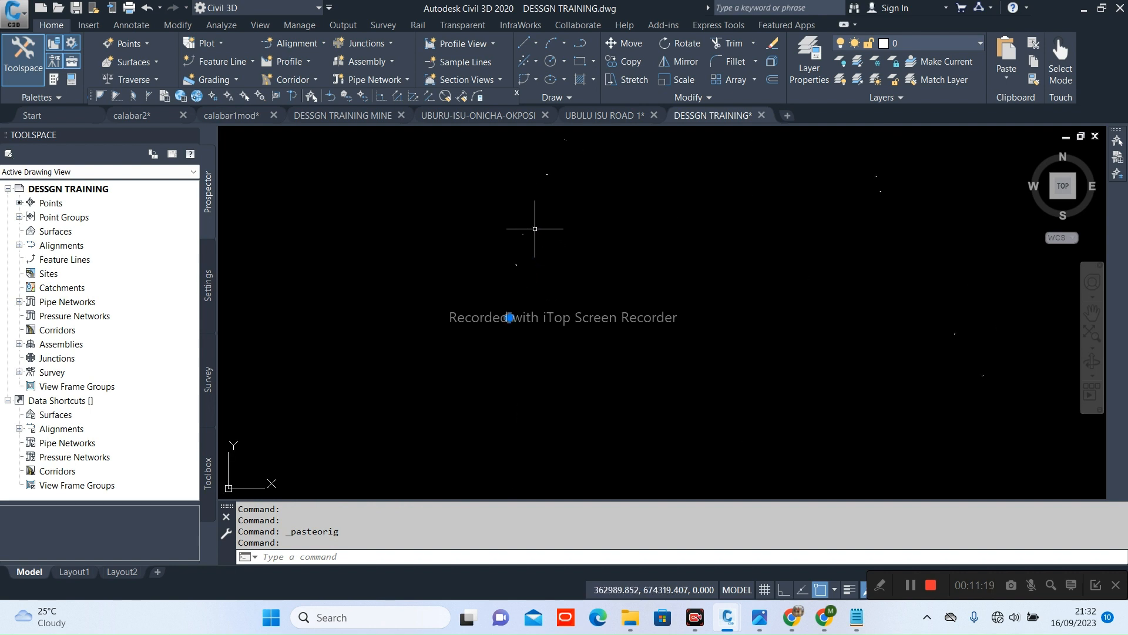
pyautogui.scroll(5, 511, 282)
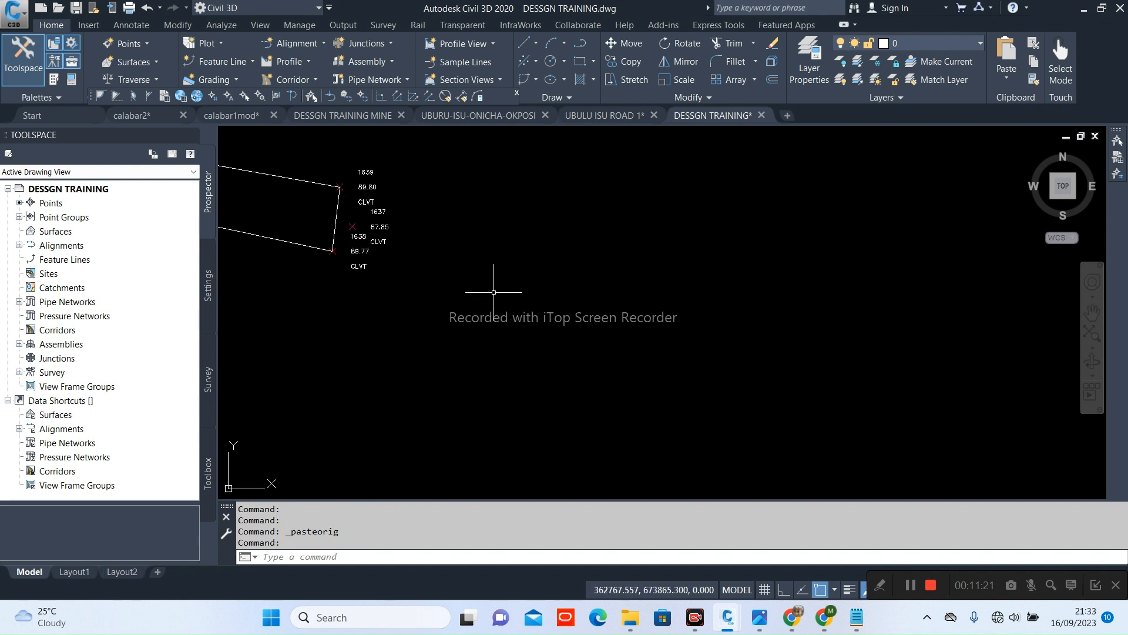
pyautogui.scroll(-6, 506, 267)
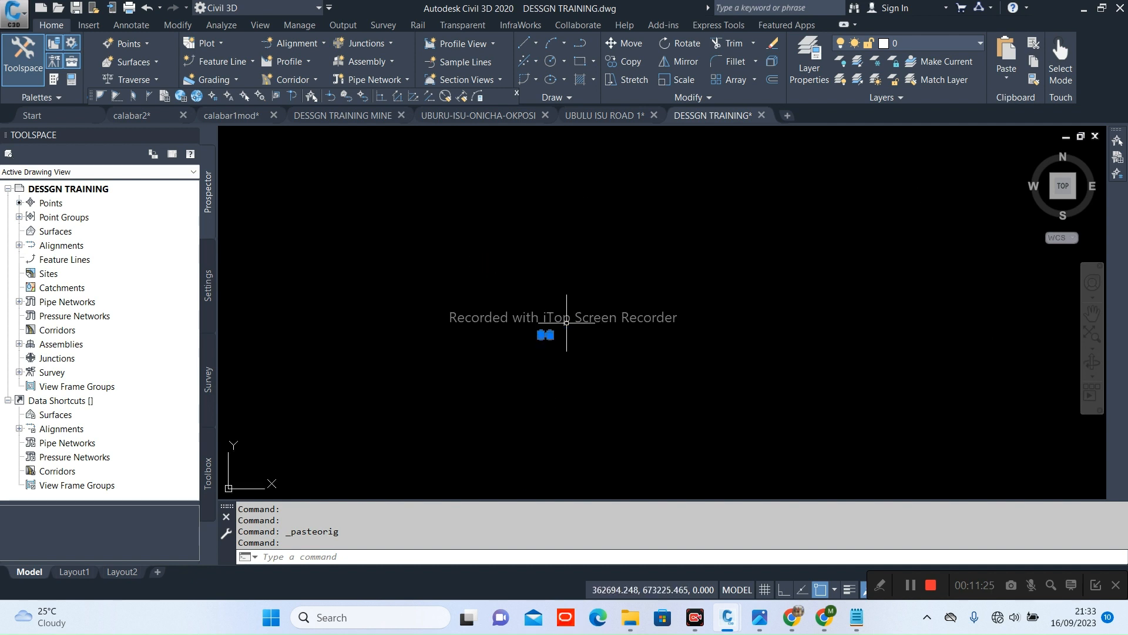
pyautogui.scroll(5, 541, 338)
pyautogui.scroll(-5, 582, 282)
pyautogui.scroll(-5, 582, 282)
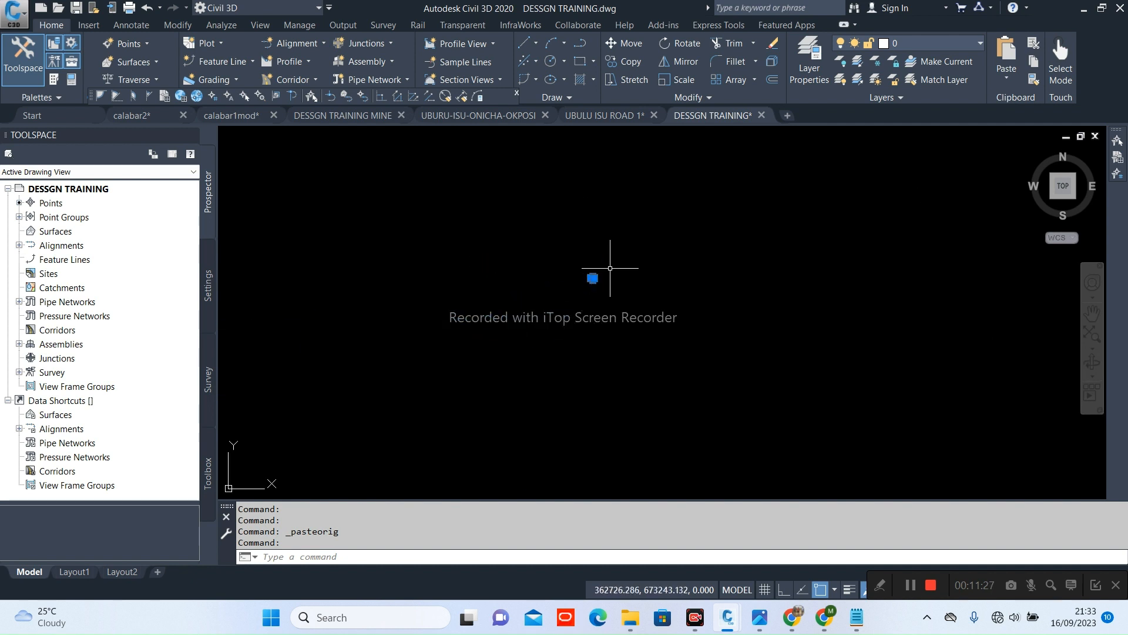
pyautogui.scroll(-3, 611, 354)
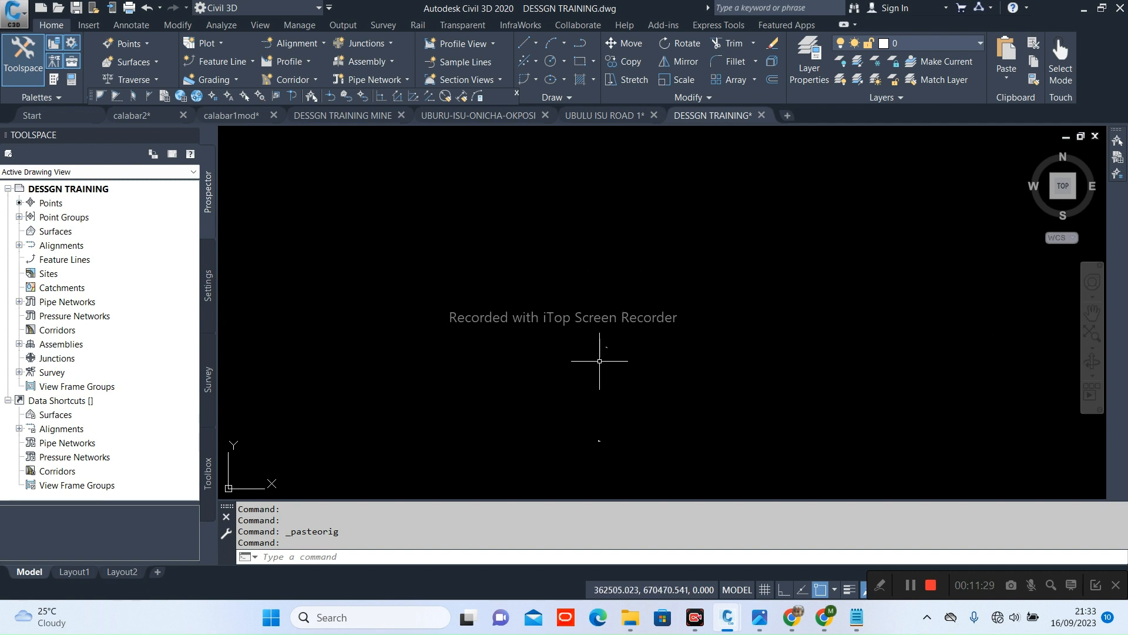
pyautogui.scroll(5, 614, 300)
pyautogui.scroll(-4, 623, 282)
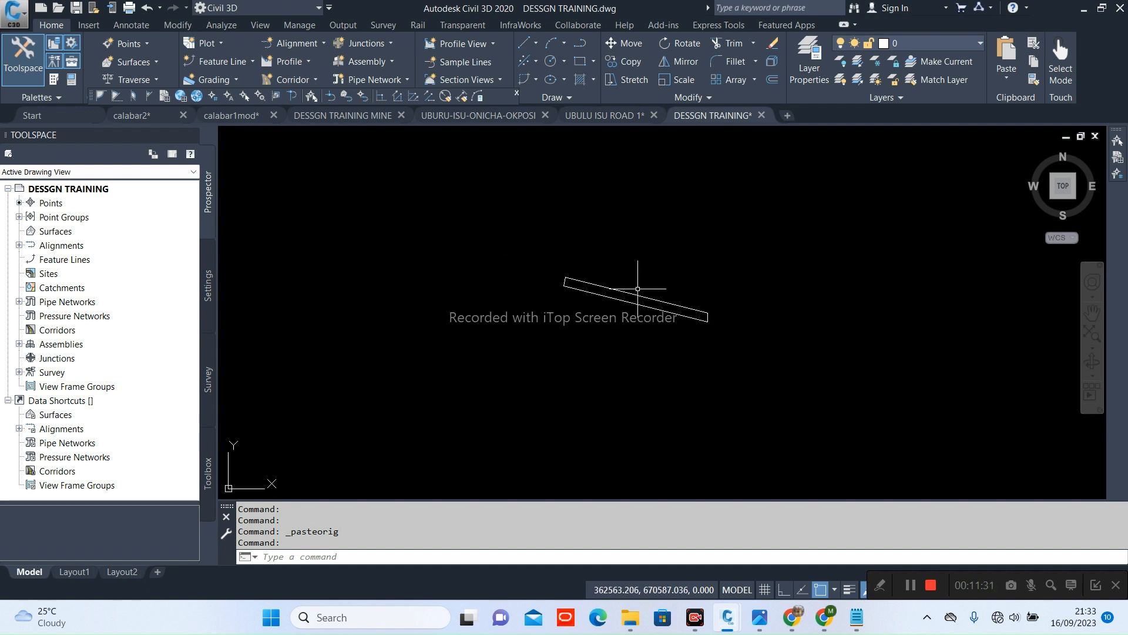
# Set the _All Points group's point style to MYBasic and its point label style to MY Point#-Elevation-Description
pyautogui.click(19, 217)
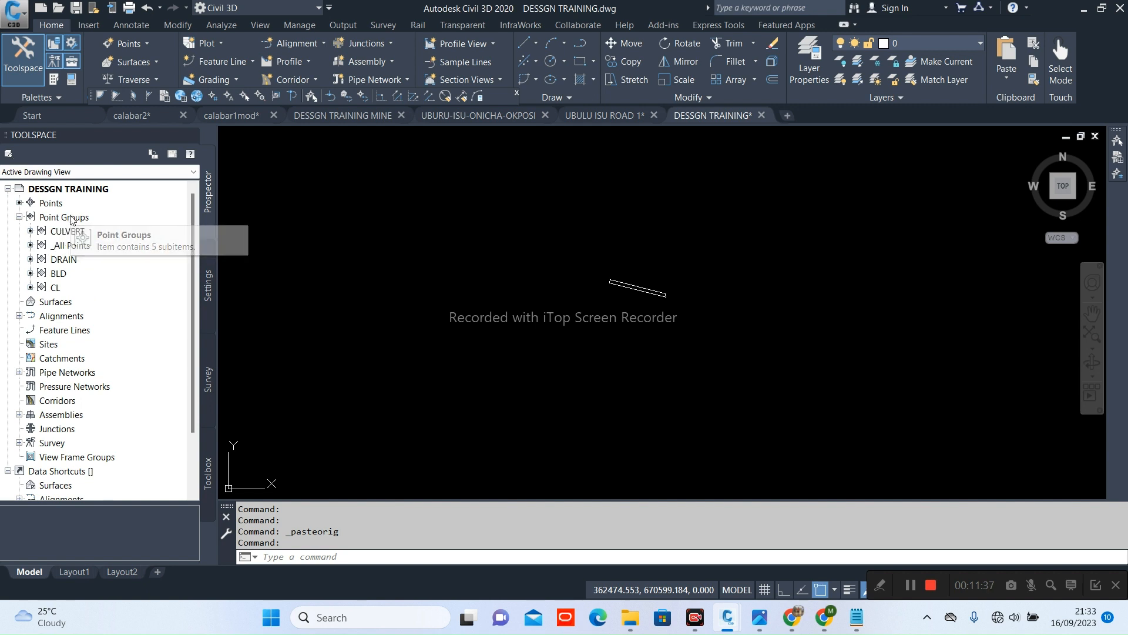
pyautogui.rightClick(69, 246)
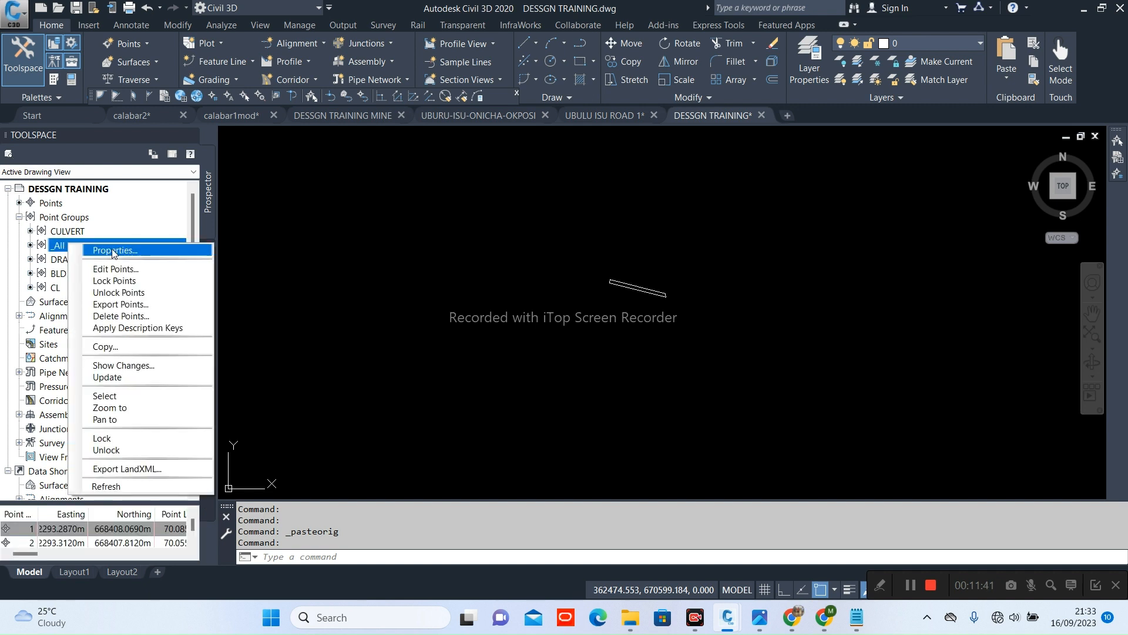
pyautogui.click(112, 253)
pyautogui.click(628, 330)
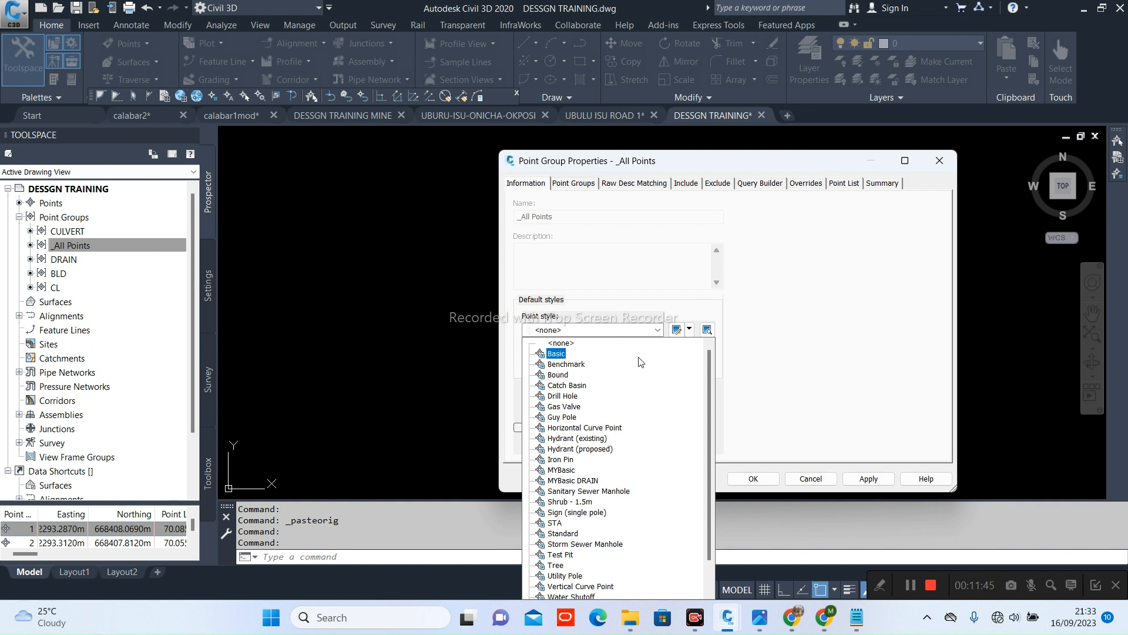
pyautogui.click(564, 470)
pyautogui.click(591, 363)
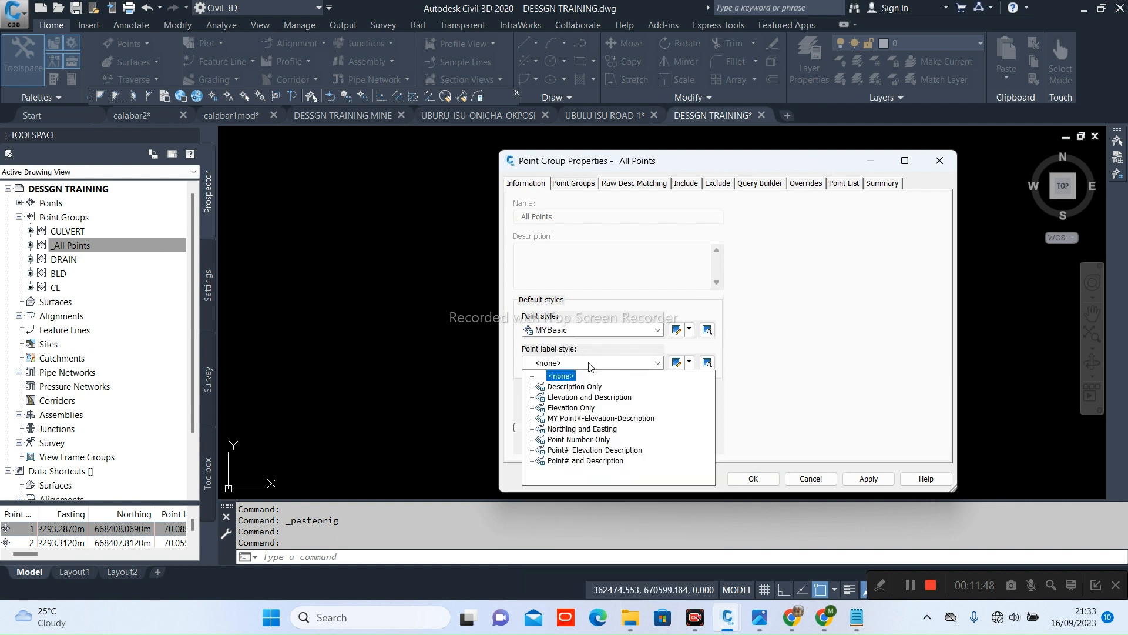
pyautogui.click(582, 418)
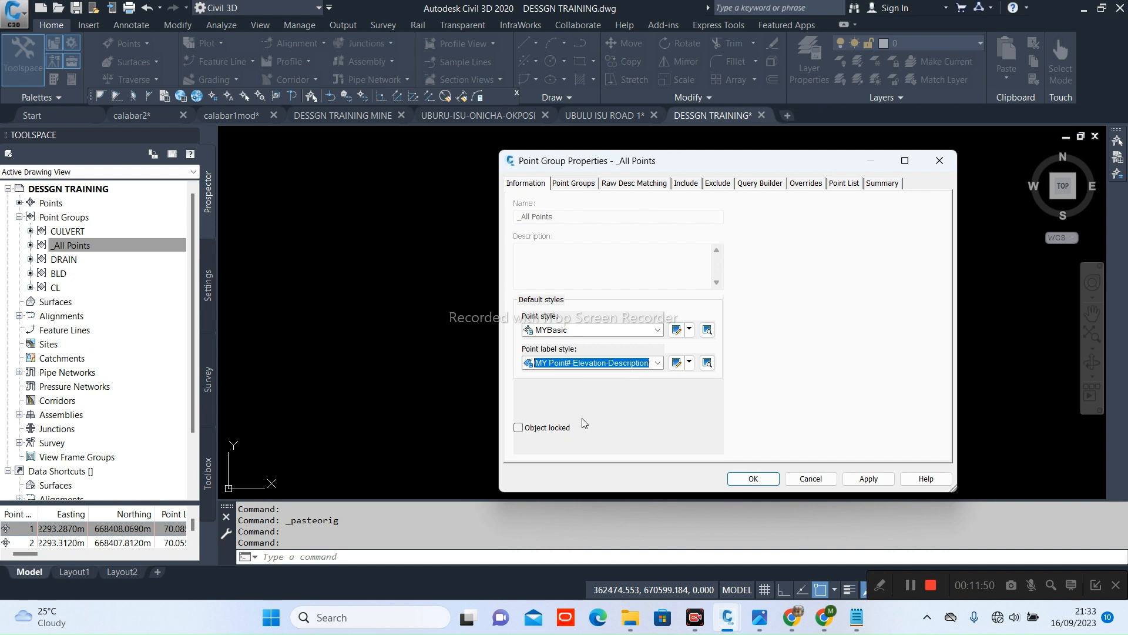
pyautogui.click(739, 481)
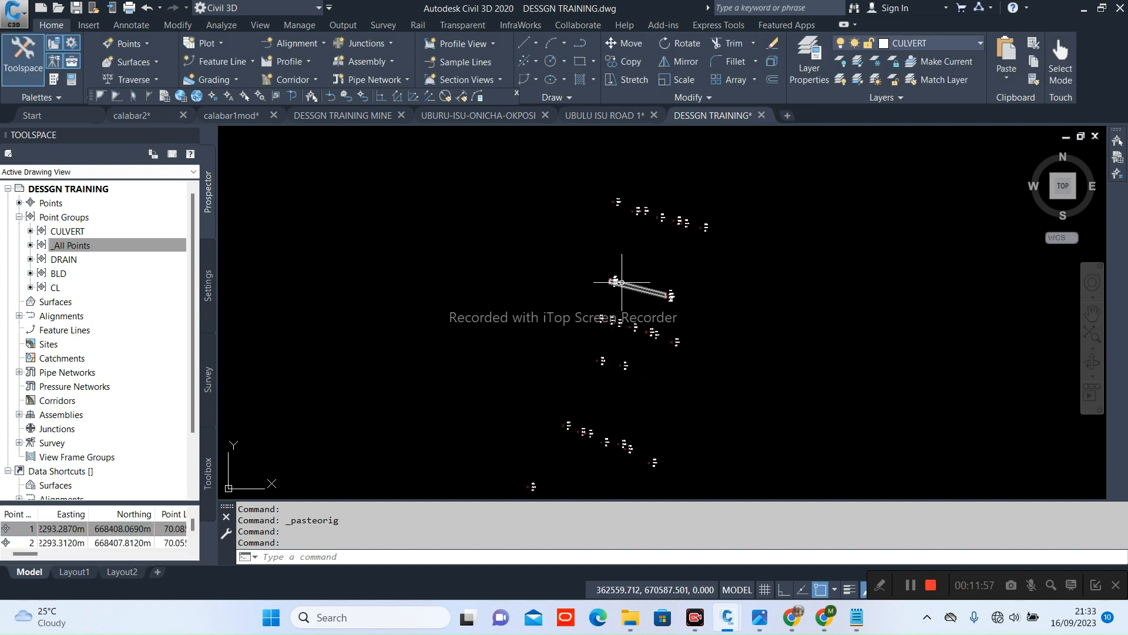
# Compare the corners at both ends of the sloping culvert with the labelled survey points around them
pyautogui.scroll(5, 617, 283)
pyautogui.scroll(-4, 612, 287)
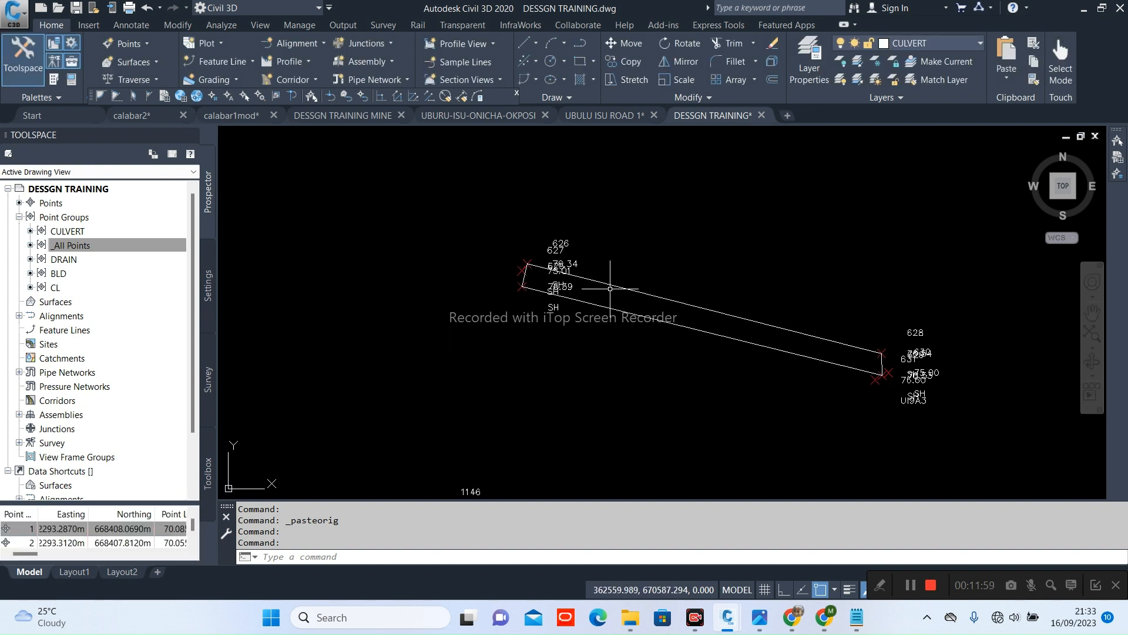
pyautogui.scroll(4, 737, 342)
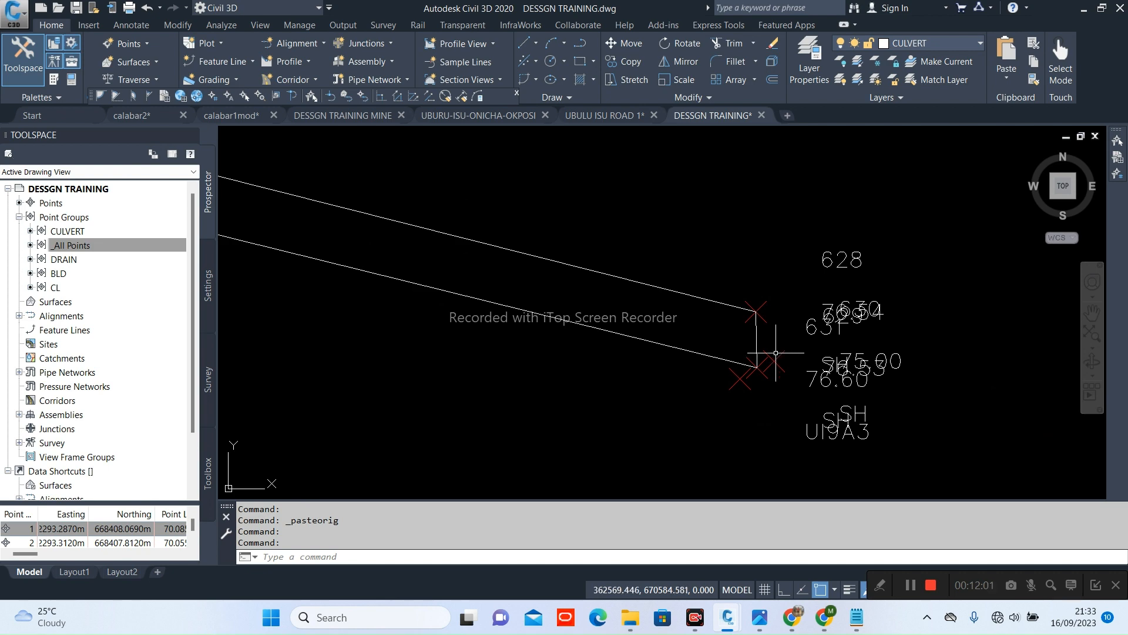
pyautogui.scroll(4, 827, 355)
pyautogui.scroll(-4, 835, 341)
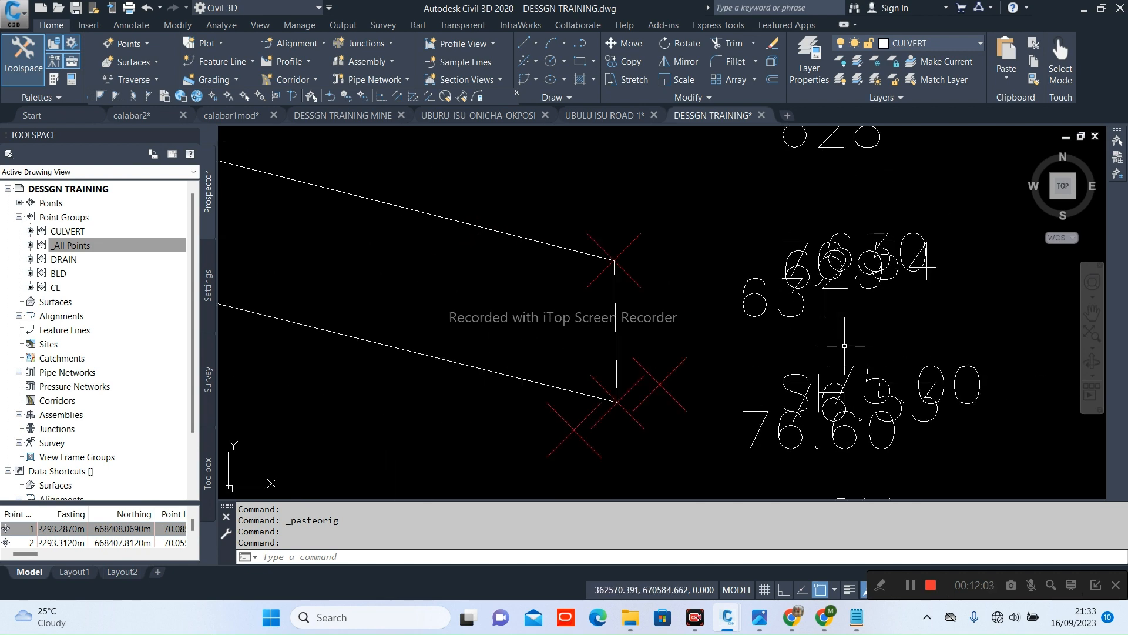
pyautogui.scroll(-4, 837, 312)
pyautogui.scroll(4, 469, 248)
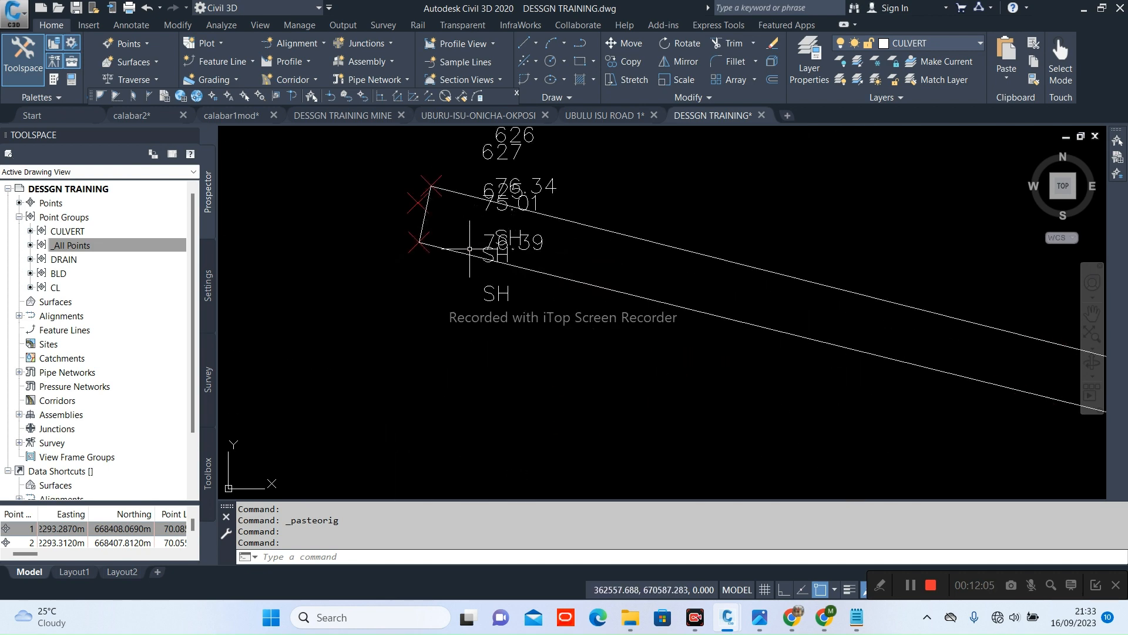
pyautogui.scroll(2, 470, 249)
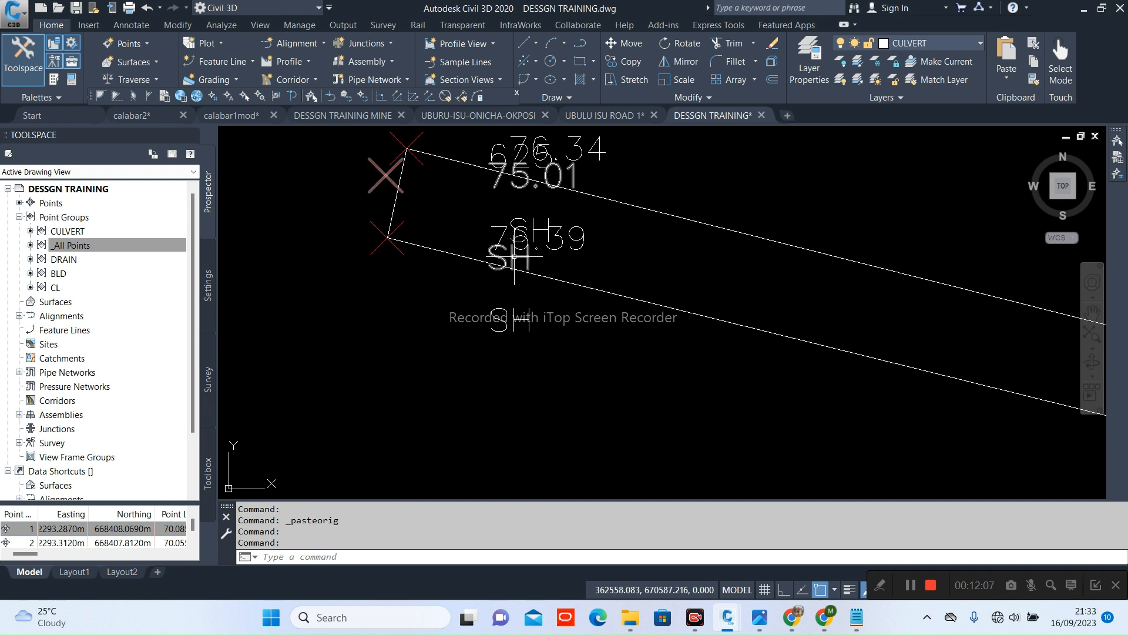
pyautogui.scroll(-4, 493, 252)
pyautogui.scroll(4, 524, 257)
pyautogui.scroll(-8, 525, 257)
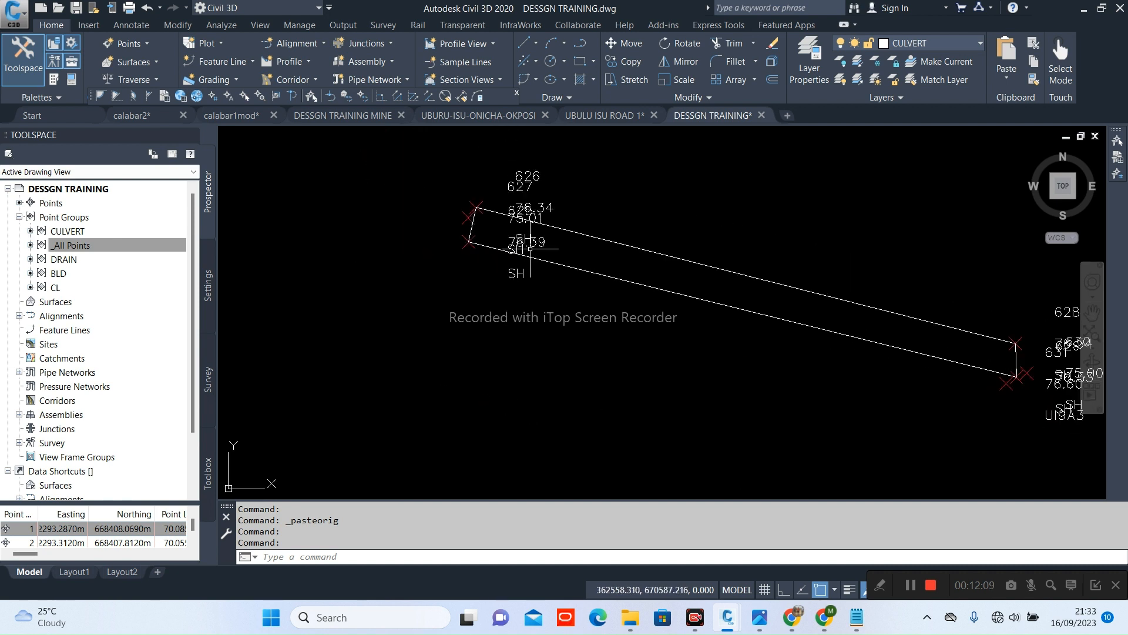
pyautogui.scroll(3, 653, 277)
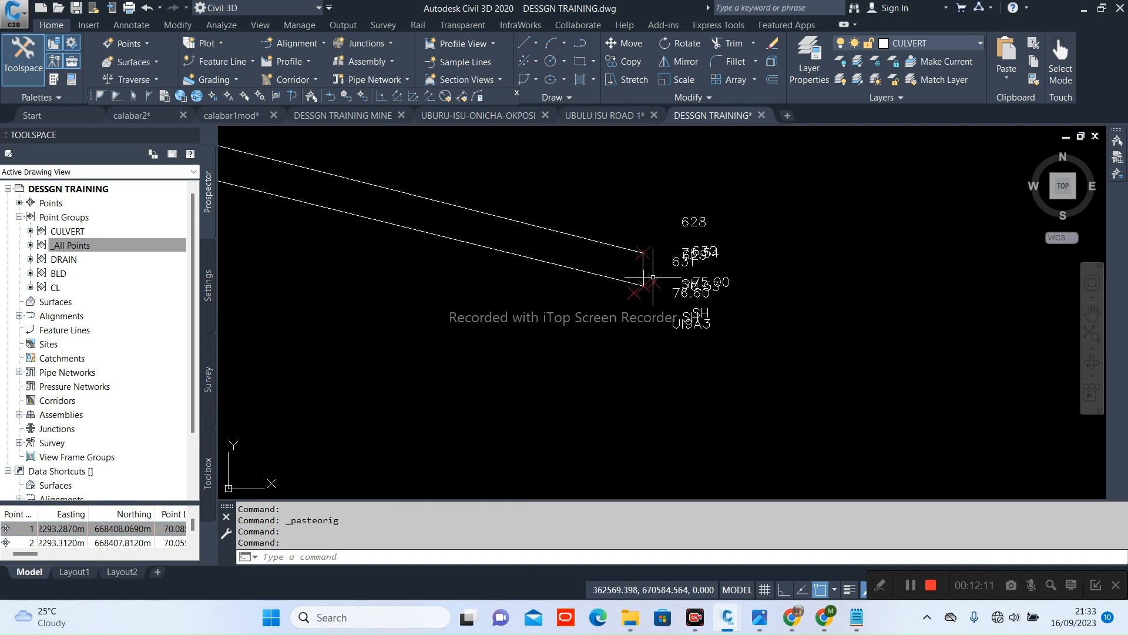
pyautogui.scroll(-3, 680, 290)
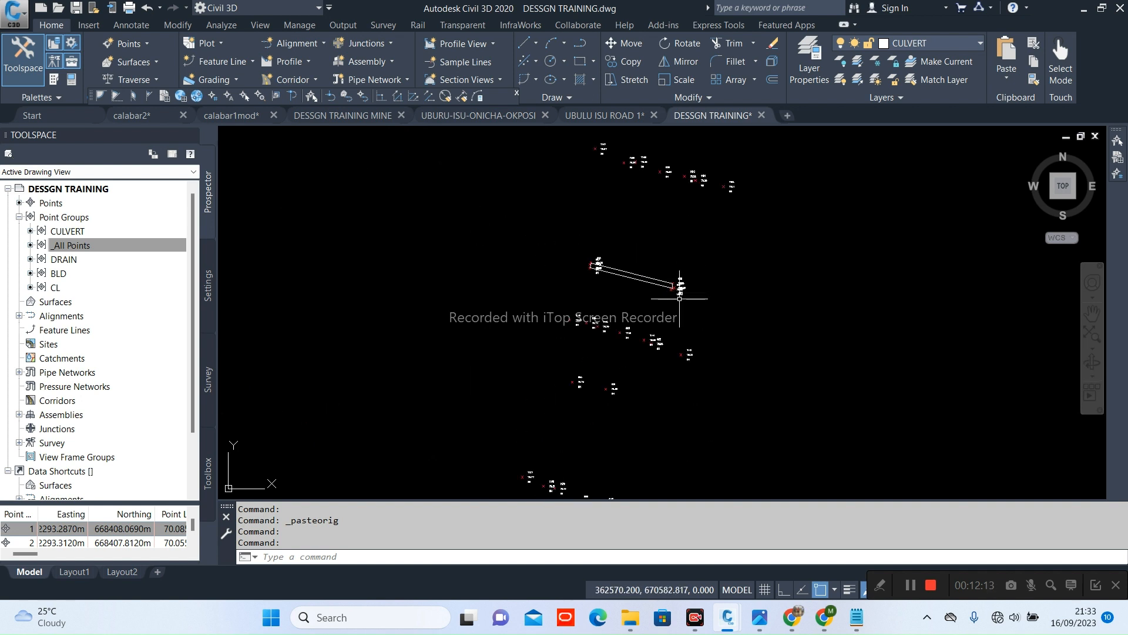
pyautogui.scroll(-4, 669, 349)
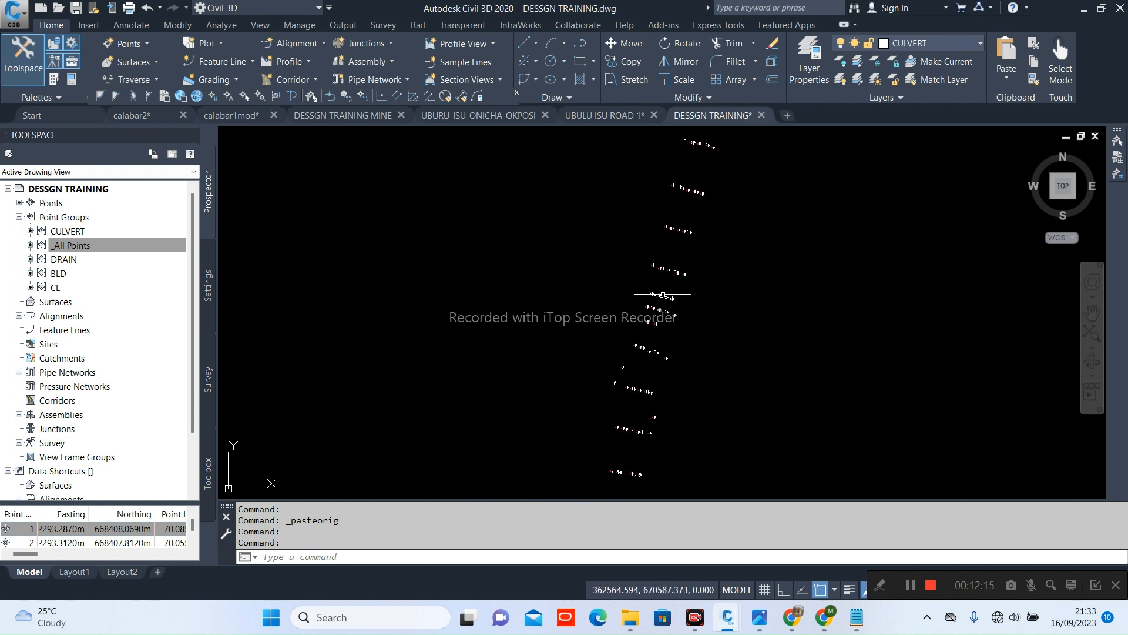
pyautogui.scroll(5, 663, 294)
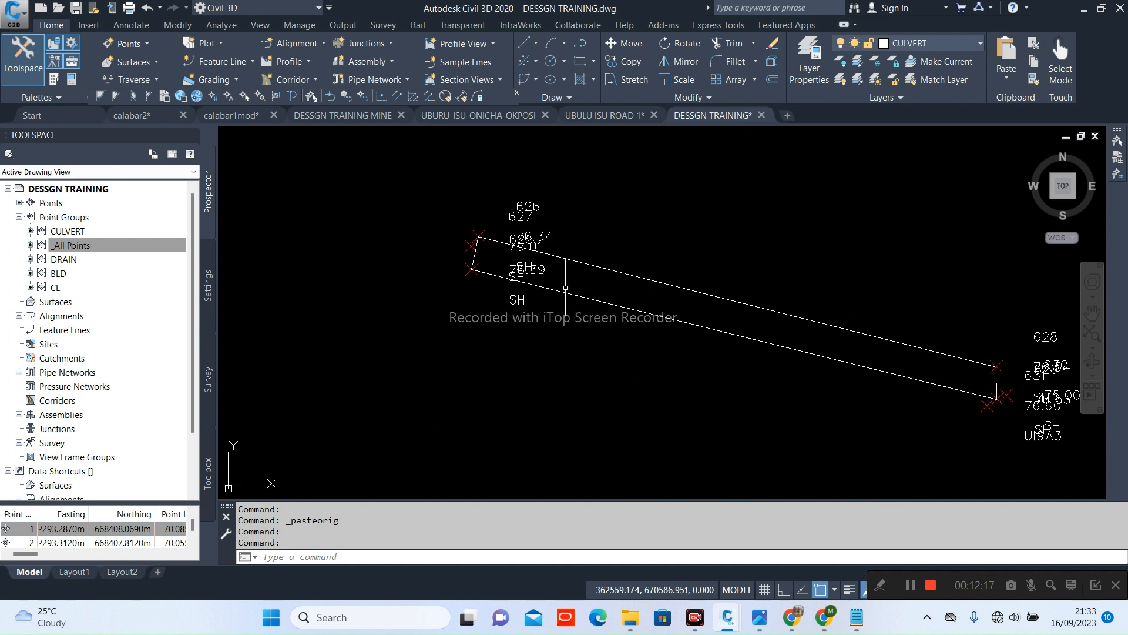
# Inspect the rows of survey points north of the sloping culvert, and check the layer of the culvert's polyline at its eastern end
pyautogui.scroll(-8, 569, 282)
pyautogui.moveTo(582, 338)
pyautogui.mouseDown(button='middle')
pyautogui.moveTo(592, 238)
pyautogui.moveTo(547, 462)
pyautogui.mouseUp(button='middle')
pyautogui.moveTo(559, 292); pyautogui.dragTo(534, 462, button='middle')
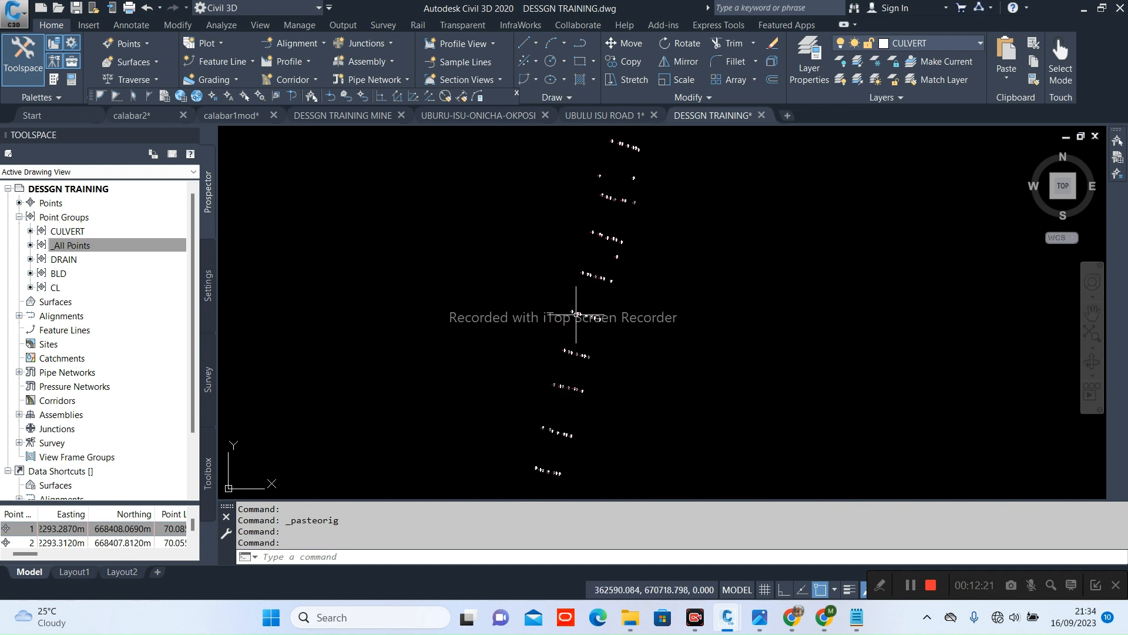
pyautogui.moveTo(610, 239); pyautogui.dragTo(573, 395, button='middle')
pyautogui.moveTo(580, 321); pyautogui.dragTo(537, 438, button='middle')
pyautogui.scroll(-2, 594, 256)
pyautogui.scroll(-2, 597, 258)
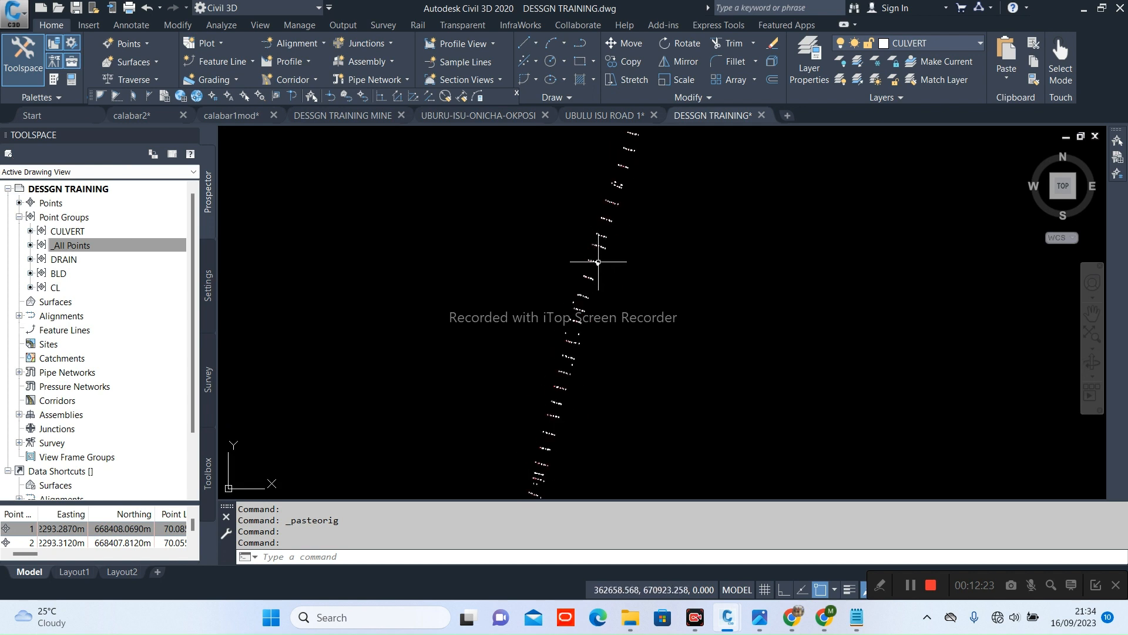
pyautogui.scroll(4, 593, 262)
pyautogui.scroll(-6, 592, 261)
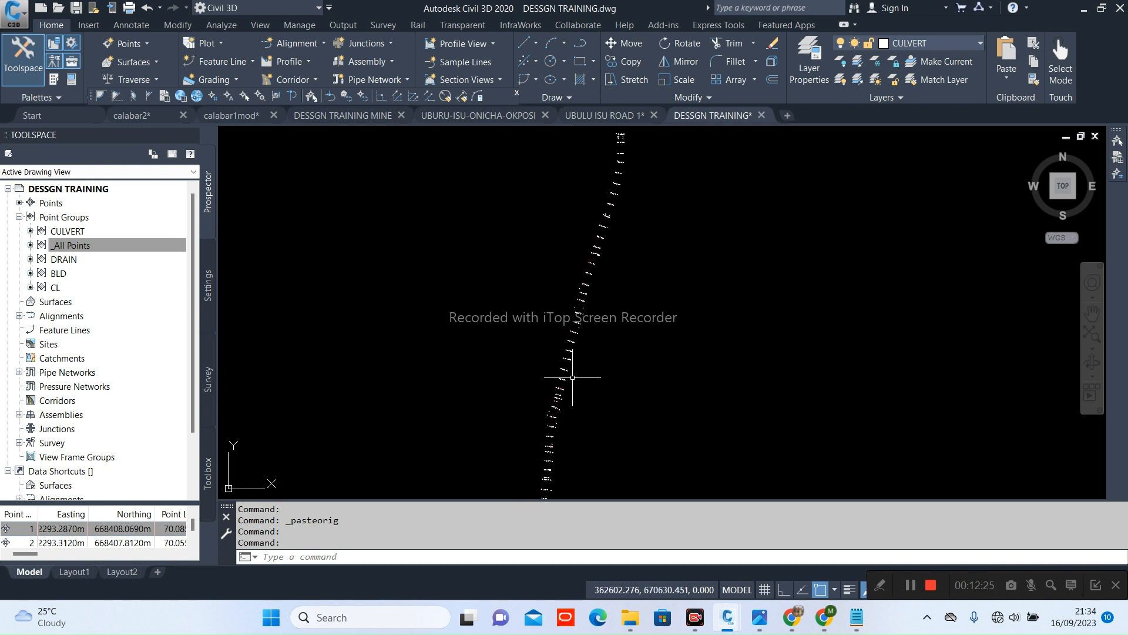
pyautogui.scroll(4, 538, 402)
pyautogui.moveTo(538, 402); pyautogui.dragTo(546, 324, button='middle')
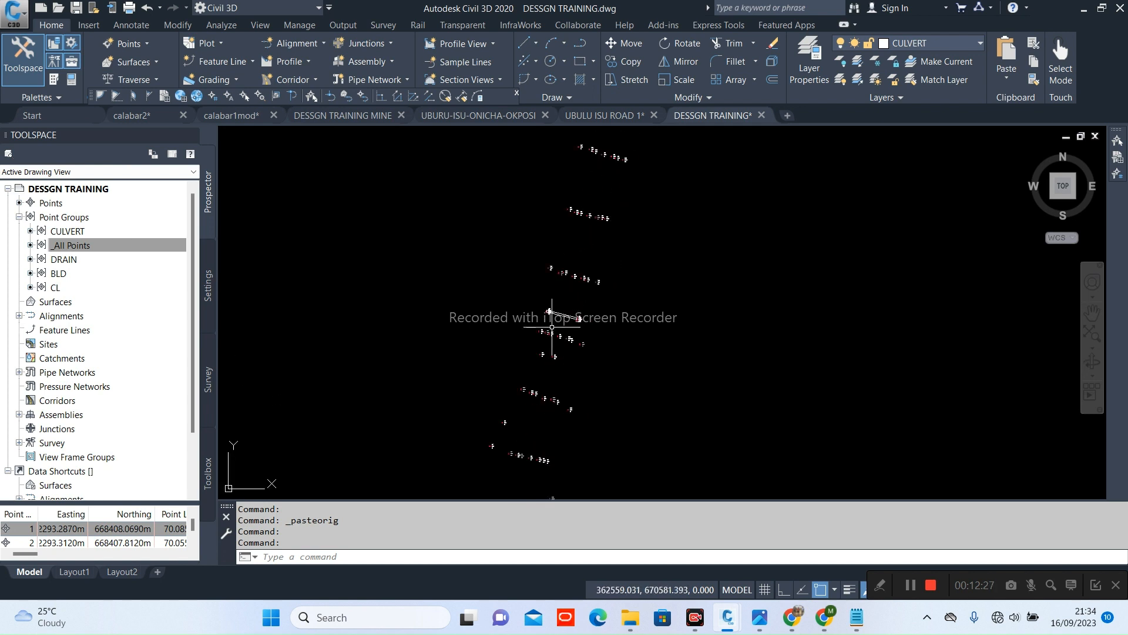
pyautogui.scroll(6, 553, 323)
pyautogui.scroll(-5, 565, 299)
pyautogui.scroll(6, 595, 296)
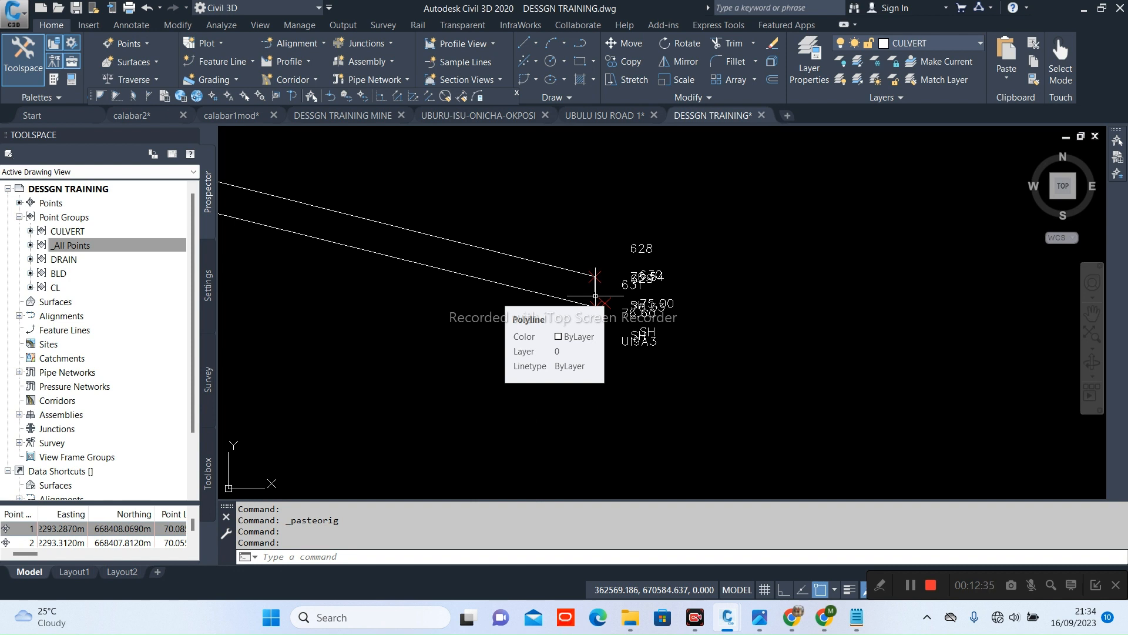
# Look through the survey cross-sections farther north along the road for other culvert locations
pyautogui.scroll(-5, 596, 295)
pyautogui.moveTo(604, 264)
pyautogui.mouseDown(button='middle')
pyautogui.moveTo(567, 307)
pyautogui.moveTo(584, 254)
pyautogui.mouseUp(button='middle')
pyautogui.scroll(2, 575, 276)
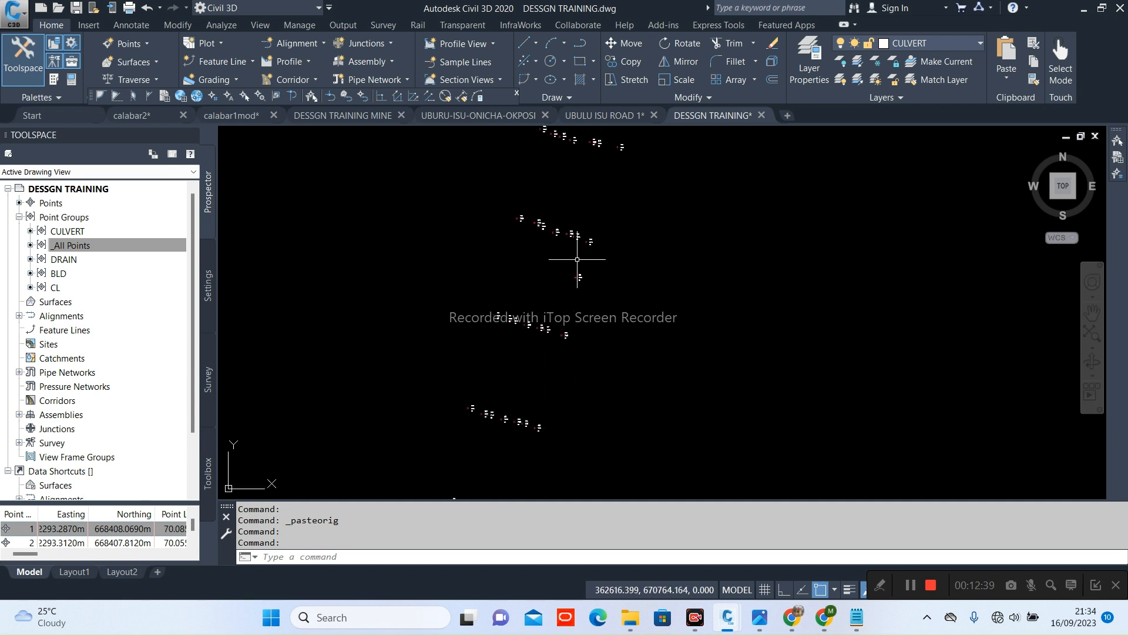
pyautogui.scroll(-3, 578, 259)
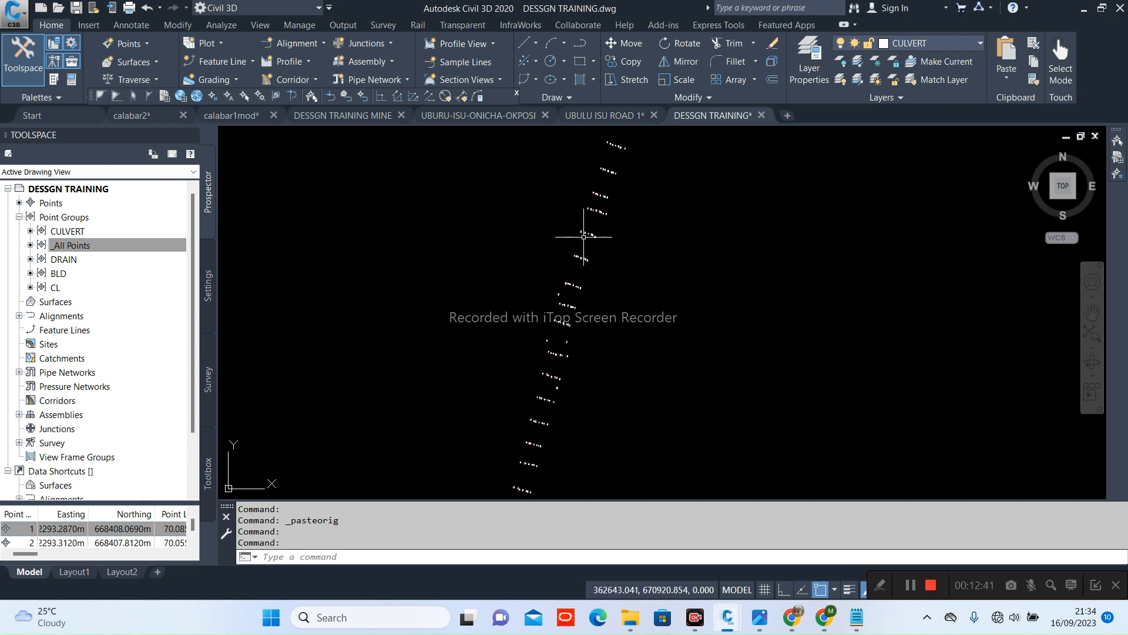
pyautogui.scroll(2, 574, 277)
pyautogui.scroll(-2, 623, 239)
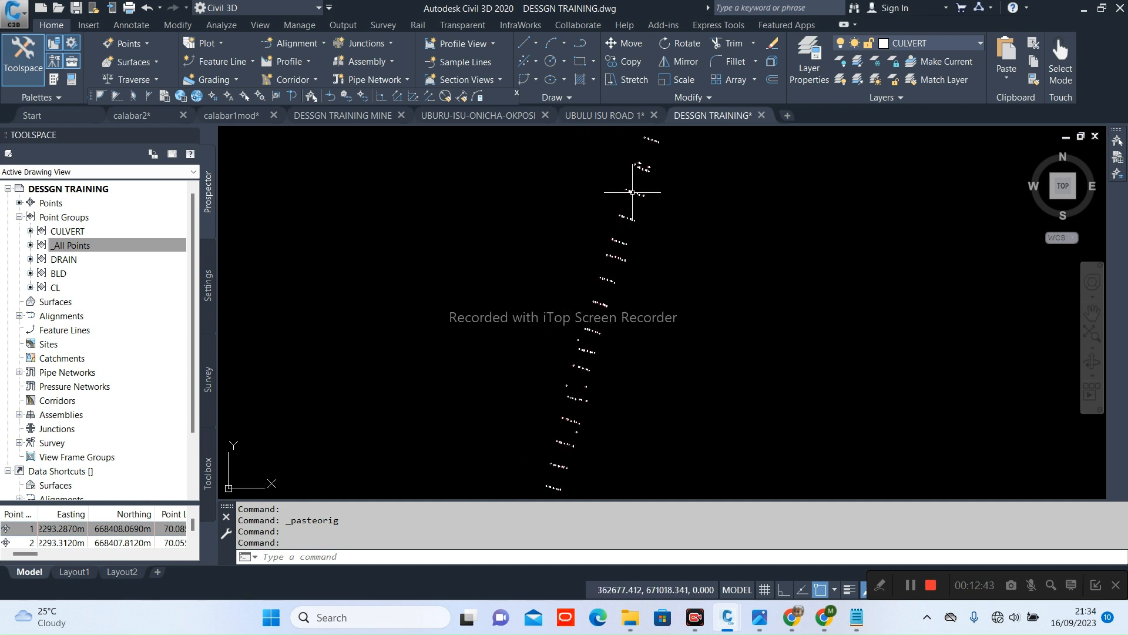
pyautogui.scroll(2, 637, 181)
pyautogui.scroll(-2, 642, 195)
pyautogui.moveTo(649, 287)
pyautogui.mouseDown(button='middle')
pyautogui.moveTo(628, 183)
pyautogui.moveTo(648, 213)
pyautogui.mouseUp(button='middle')
pyautogui.moveTo(596, 331); pyautogui.dragTo(588, 282, button='middle')
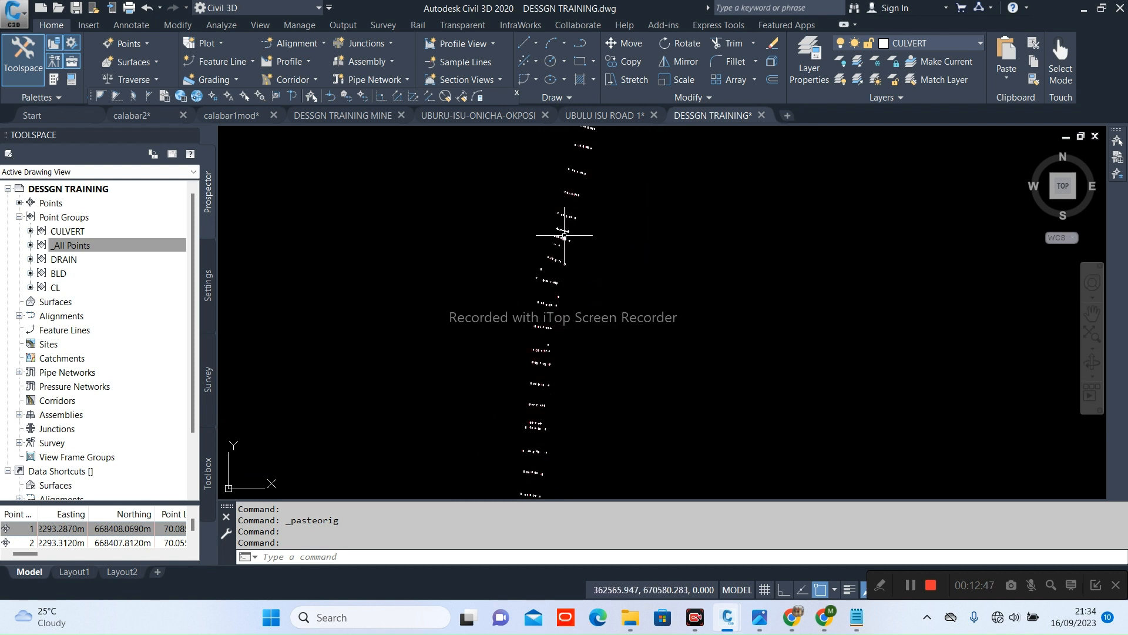
# Review the sloping culvert's position relative to the neighbouring survey point rows and check its polyline properties
pyautogui.scroll(5, 574, 235)
pyautogui.moveTo(541, 222); pyautogui.dragTo(555, 336, button='middle')
pyautogui.scroll(5, 562, 266)
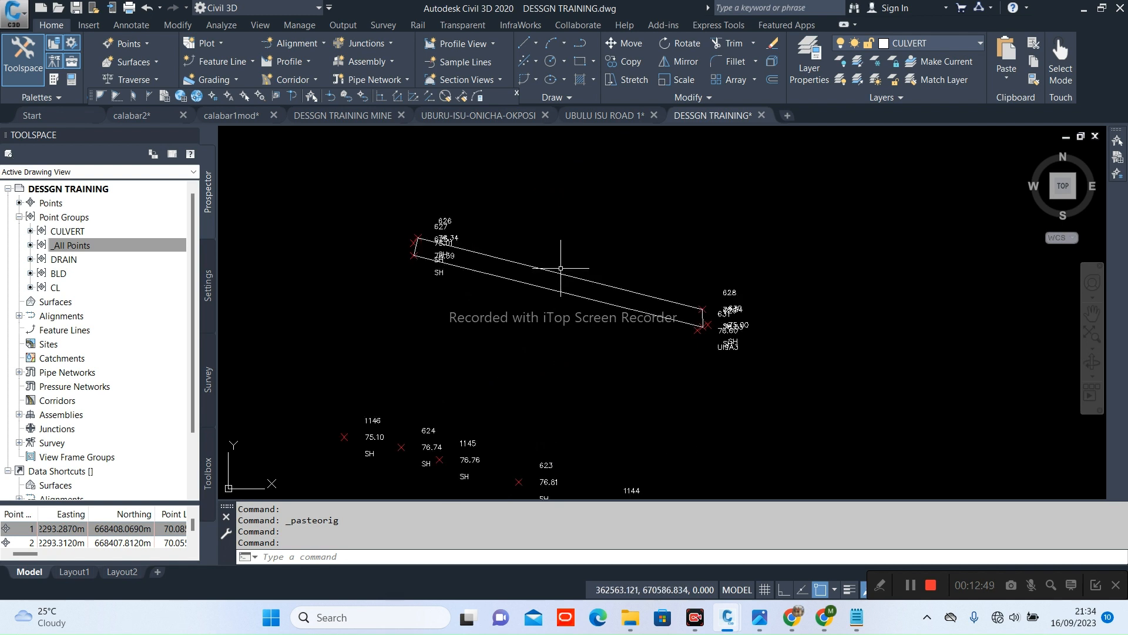
pyautogui.scroll(-5, 584, 250)
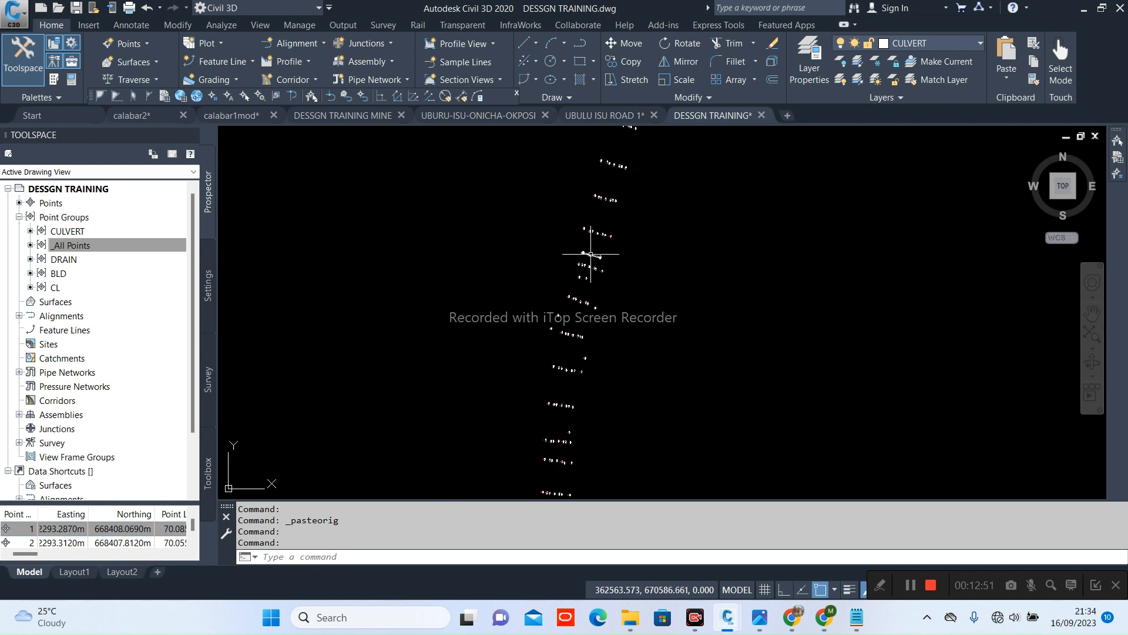
pyautogui.scroll(4, 597, 249)
pyautogui.scroll(-4, 581, 268)
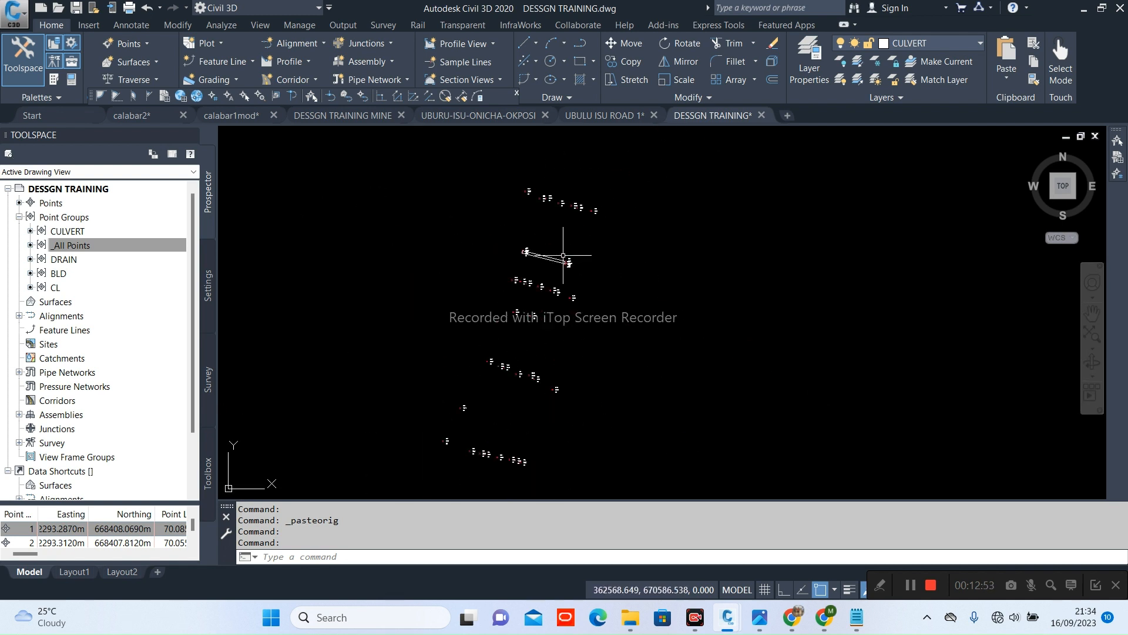
pyautogui.scroll(2, 549, 255)
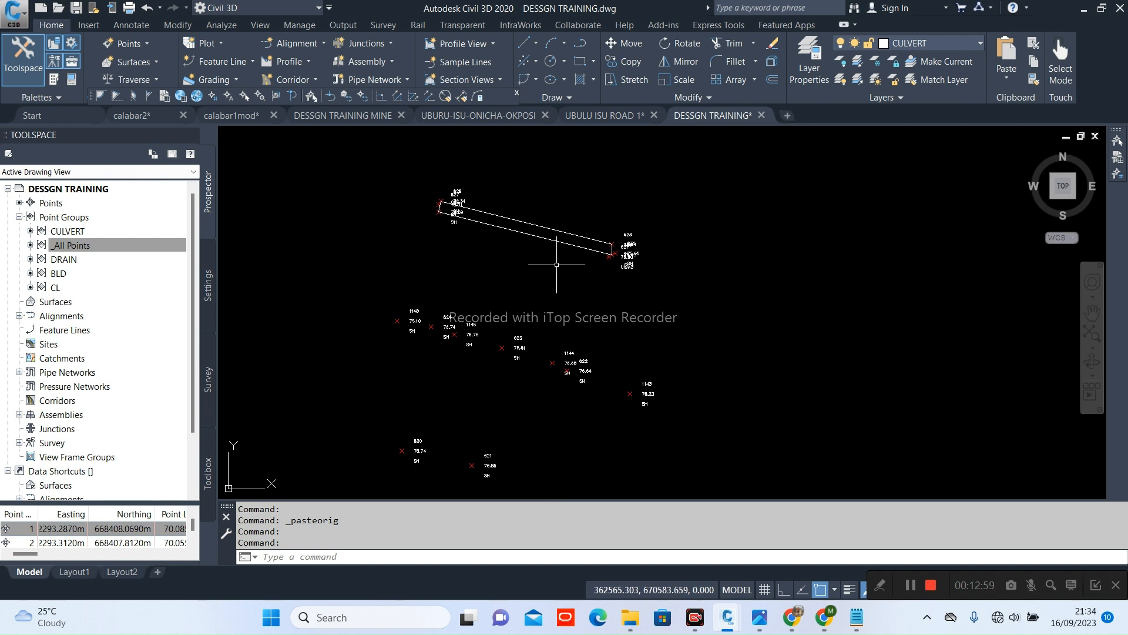
pyautogui.scroll(-4, 700, 227)
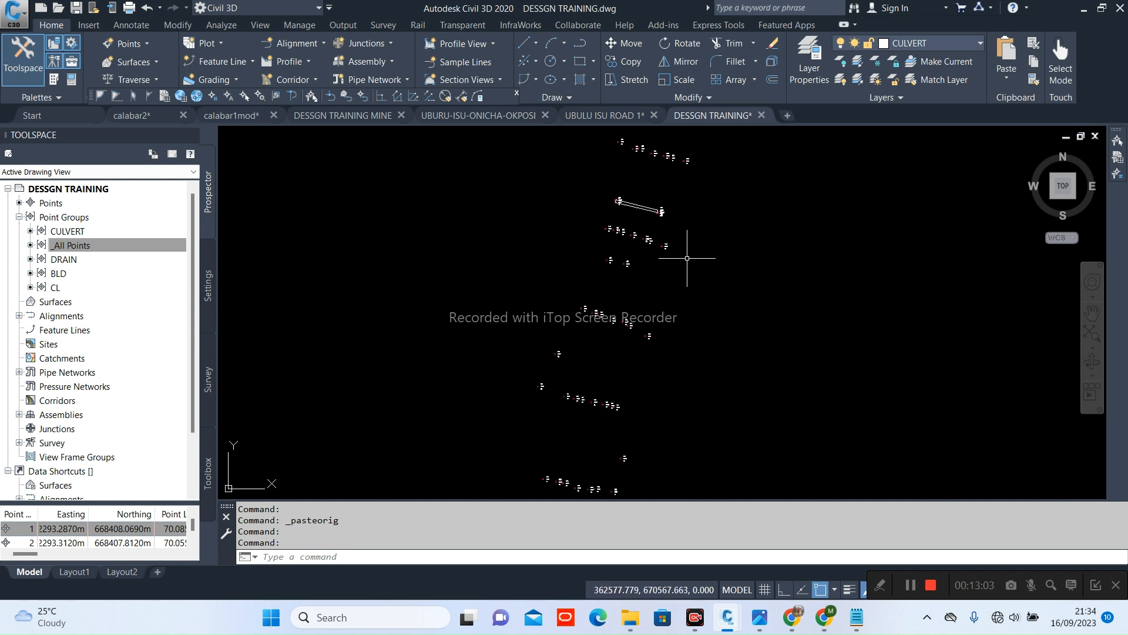
pyautogui.moveTo(688, 249); pyautogui.dragTo(637, 312, button='middle')
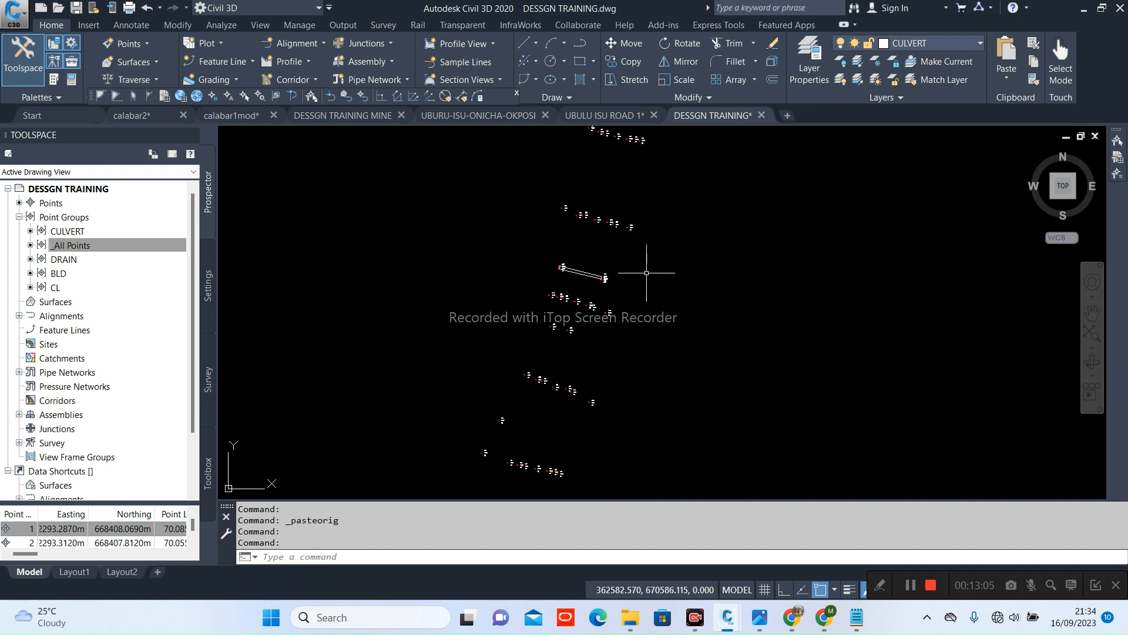
pyautogui.scroll(5, 602, 275)
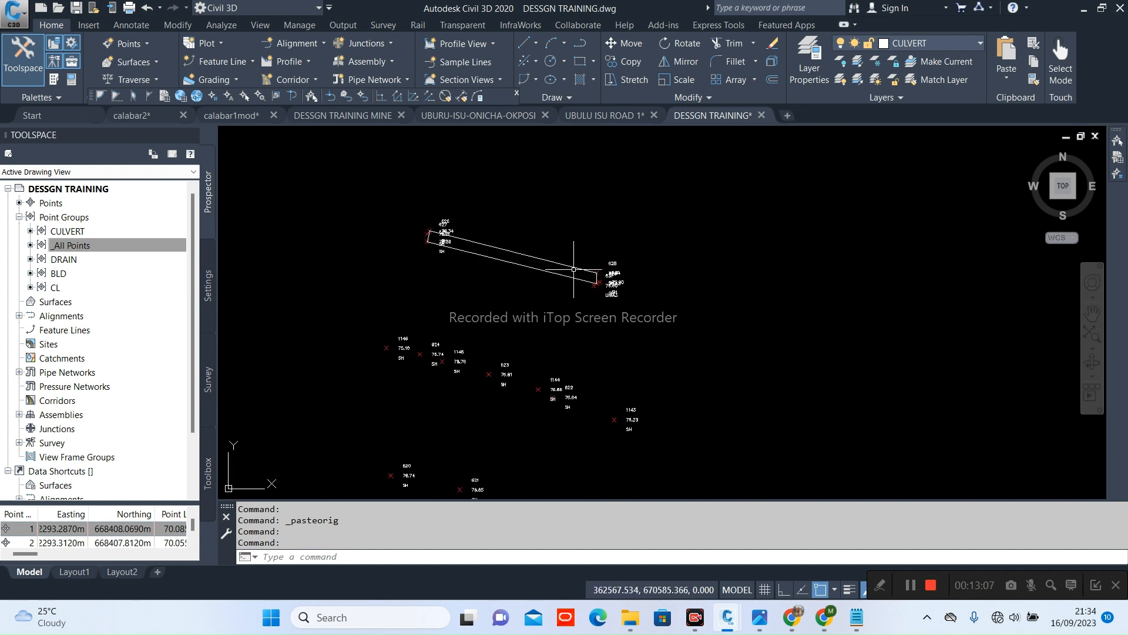
pyautogui.moveTo(574, 269)
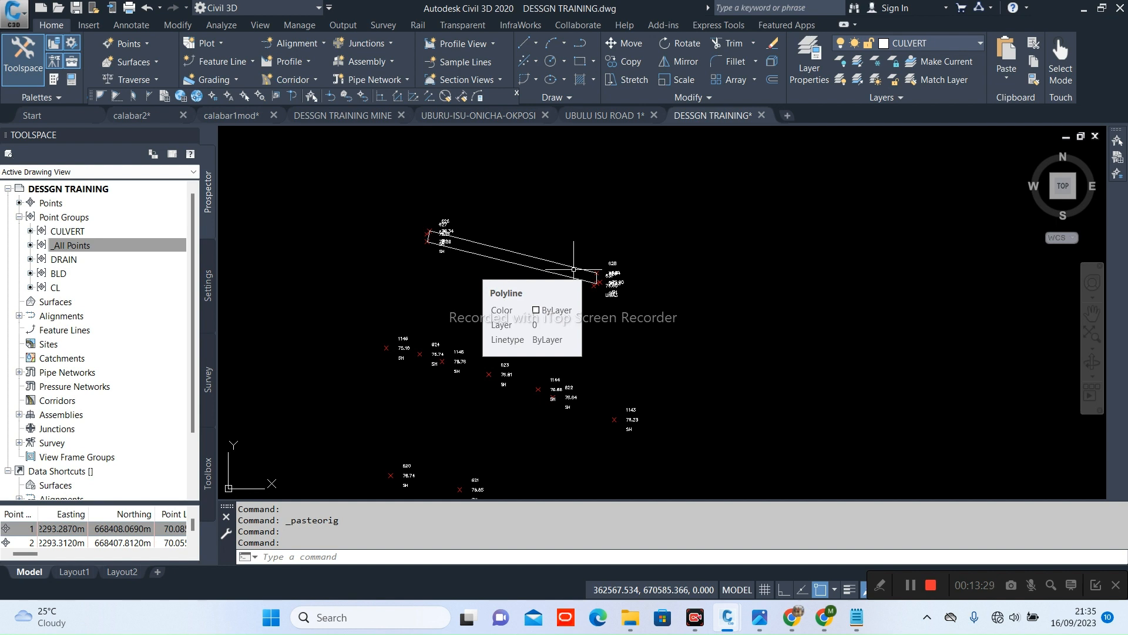
pyautogui.click(930, 585)
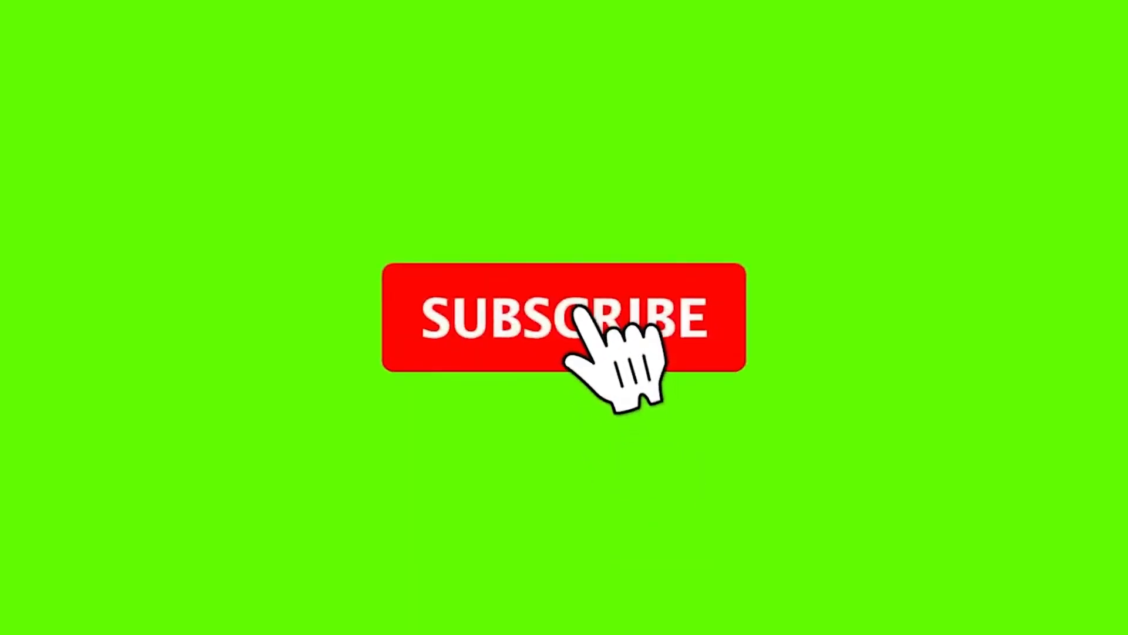